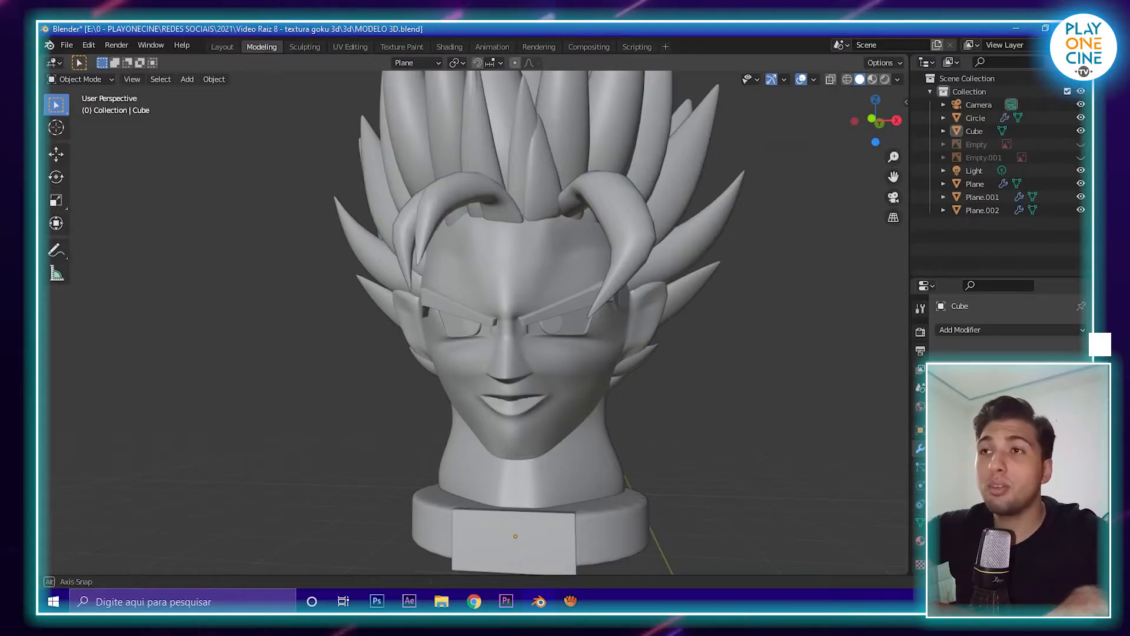
- Add a new text object to the scene beside the character bust
middle_drag(529, 324, 570, 329)
shift+middle_drag(570, 365, 424, 317)
scroll(571, 306, up, 1)
scroll(477, 306, down, 2)
scroll(482, 318, up, 4)
scroll(424, 318, down, 3)
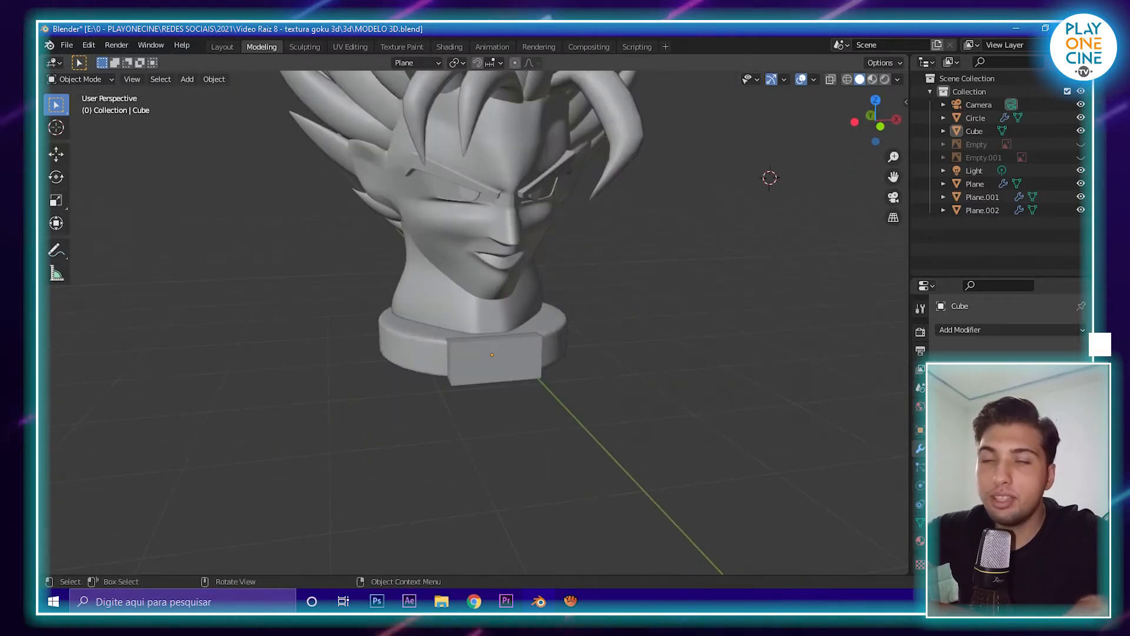
key(shift+a)
key(Escape)
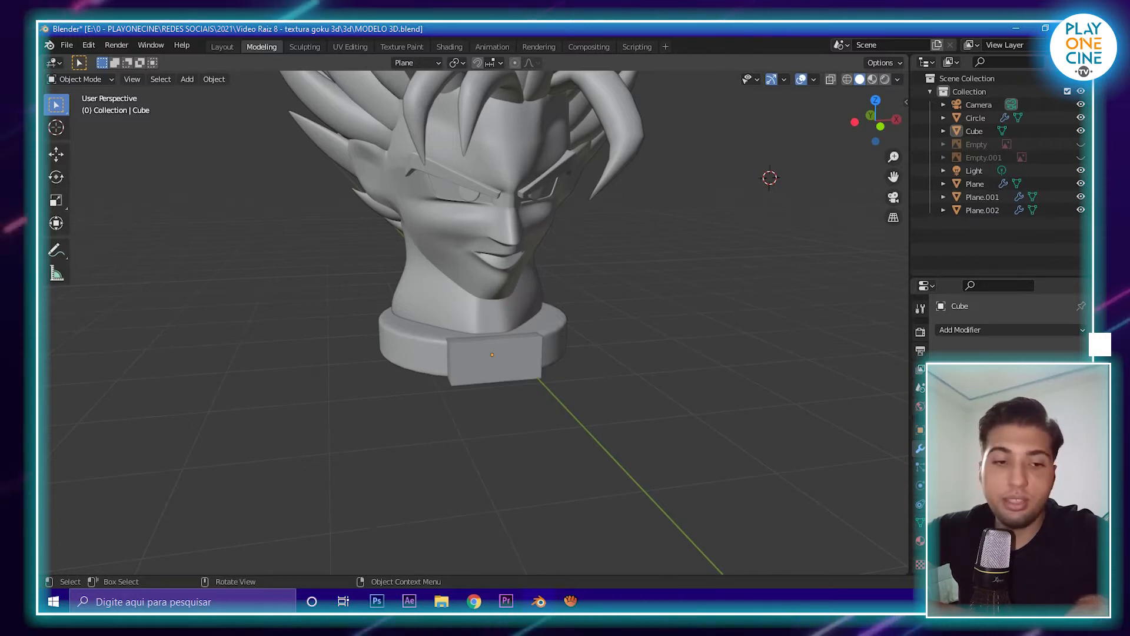
key(shift+a)
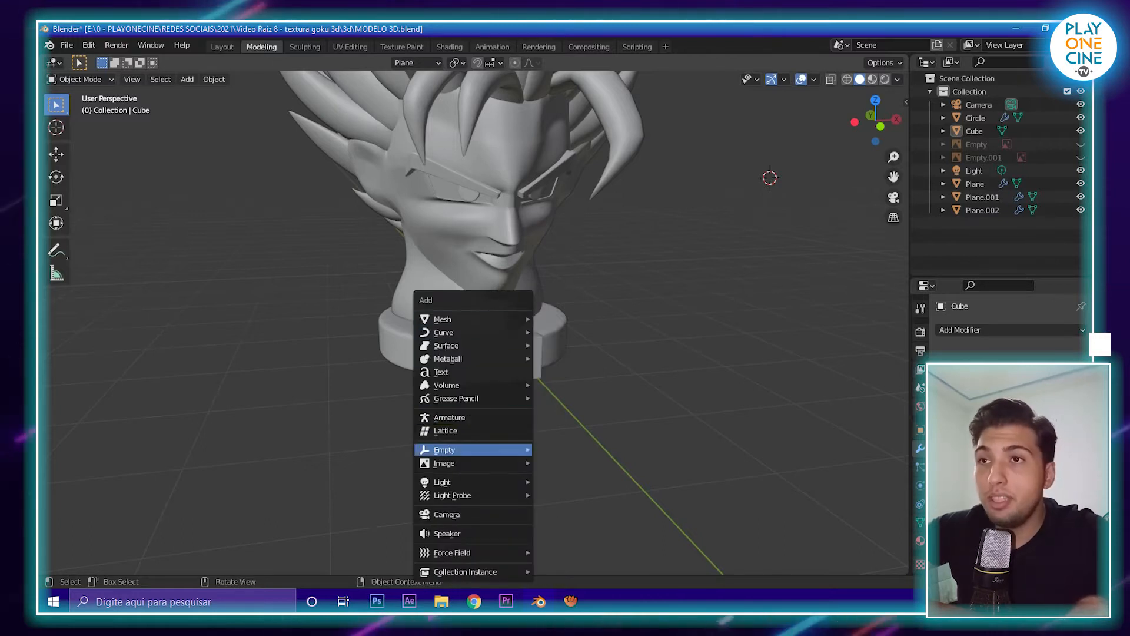
click(445, 372)
- Replace the default wording of the new text object with GOKU
middle_drag(446, 372, 171, 456)
scroll(401, 406, down, 3)
middle_drag(470, 353, 493, 359)
key(Tab)
key(BackSpace)
key(BackSpace)
key(BackSpace)
key(BackSpace)
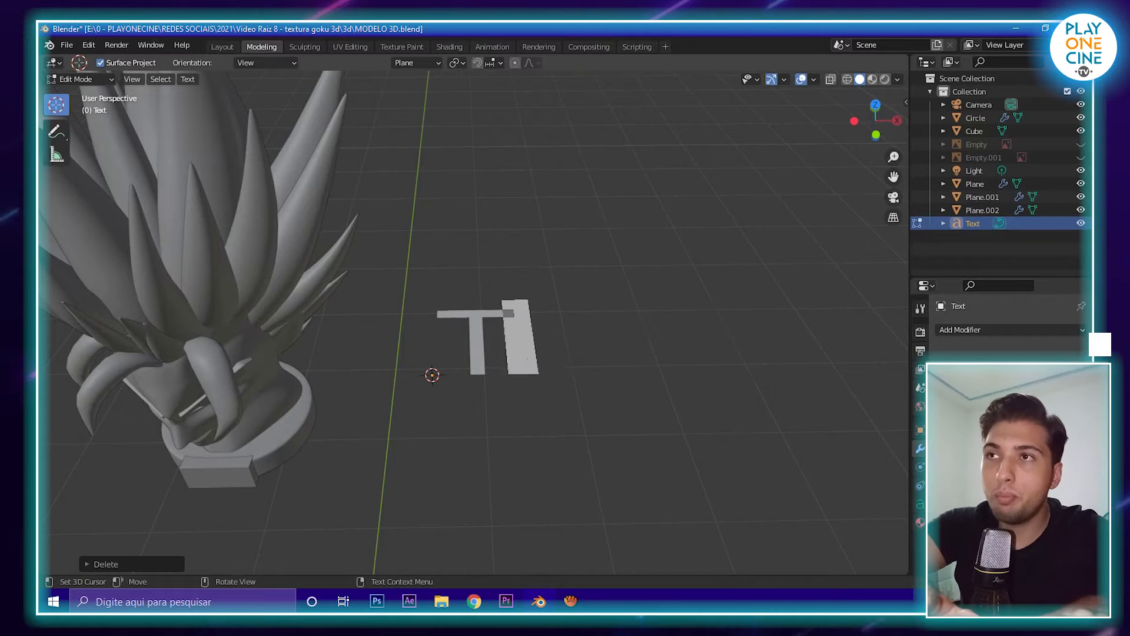
text(Go)
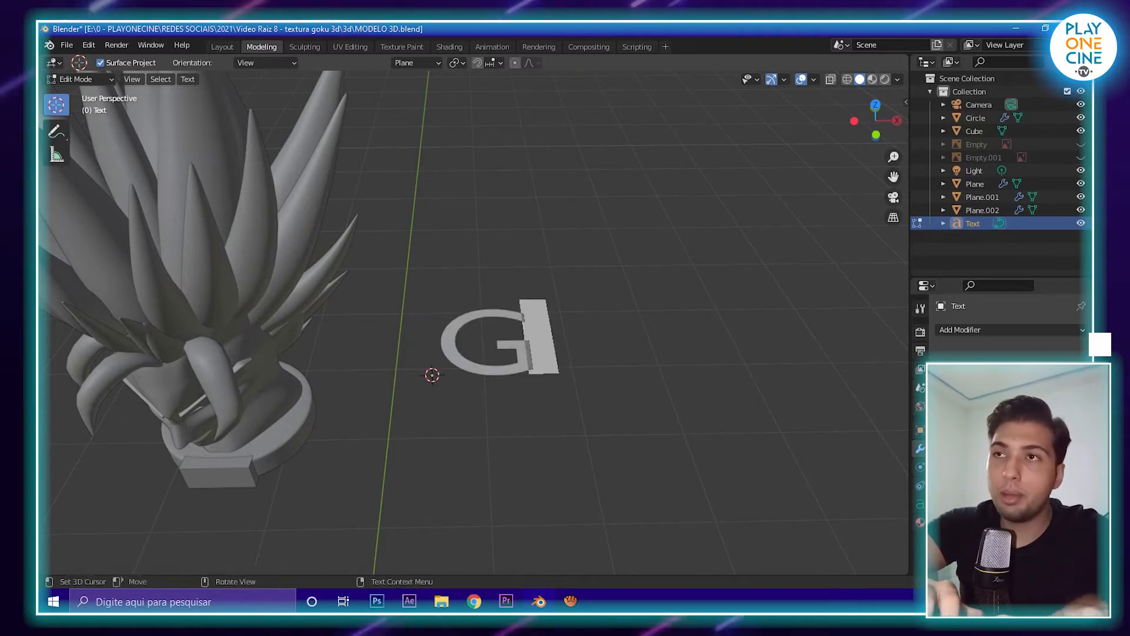
key(BackSpace)
text(OKU)
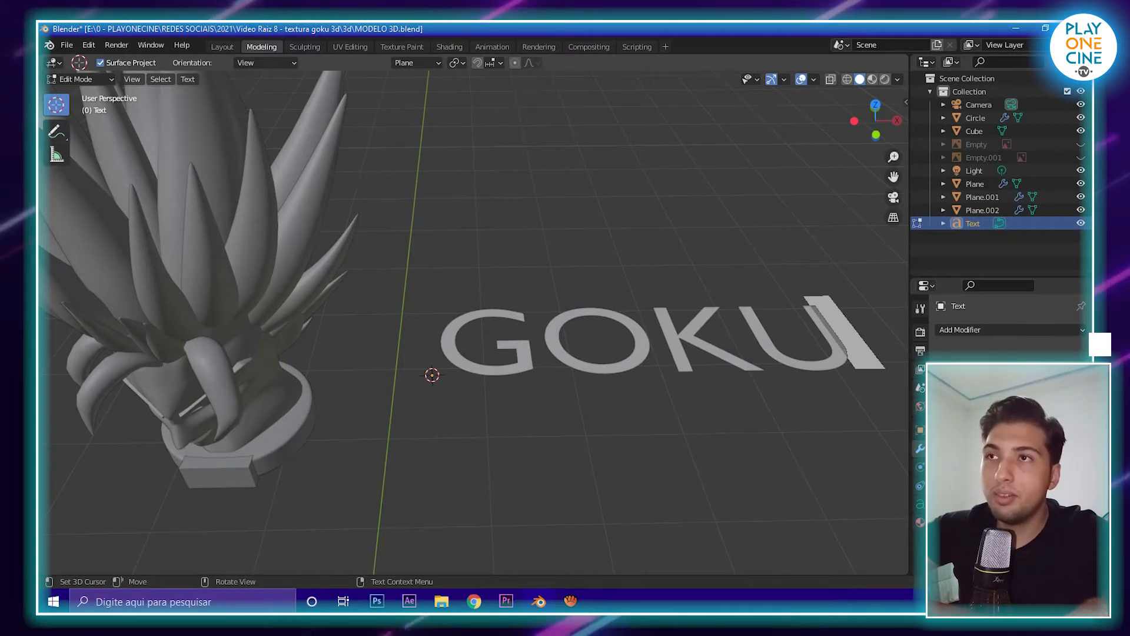
key(Tab)
- Rotate the GOKU text 90 degrees about the X axis so it stands upright
scroll(474, 323, down, 4)
middle_drag(530, 341, 451, 320)
scroll(424, 300, up, 2)
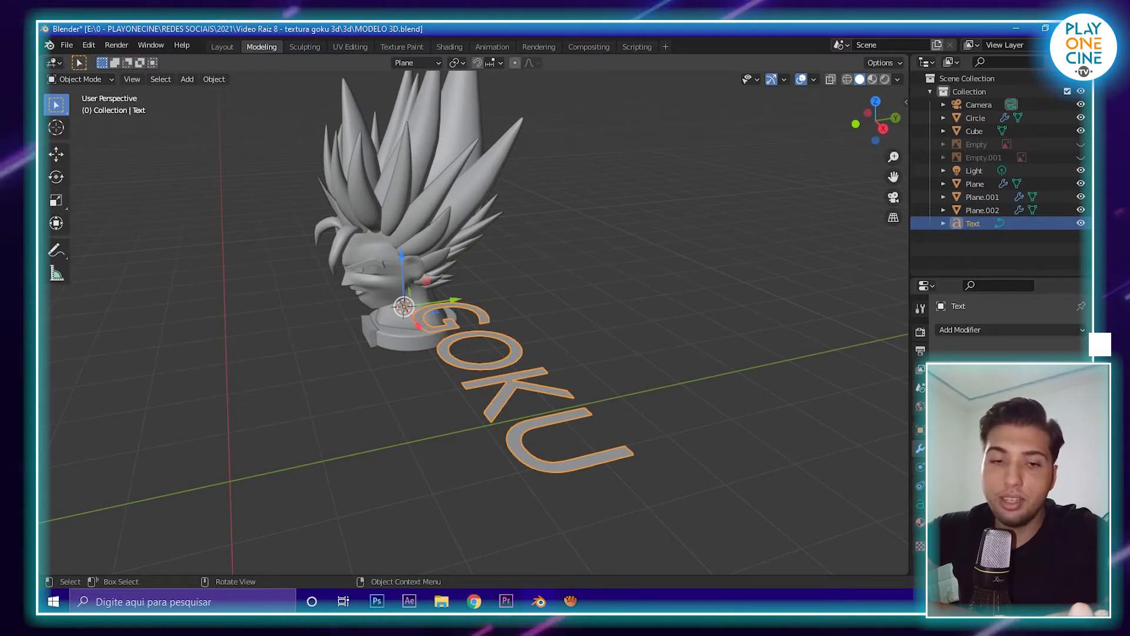
key(r)
key(x)
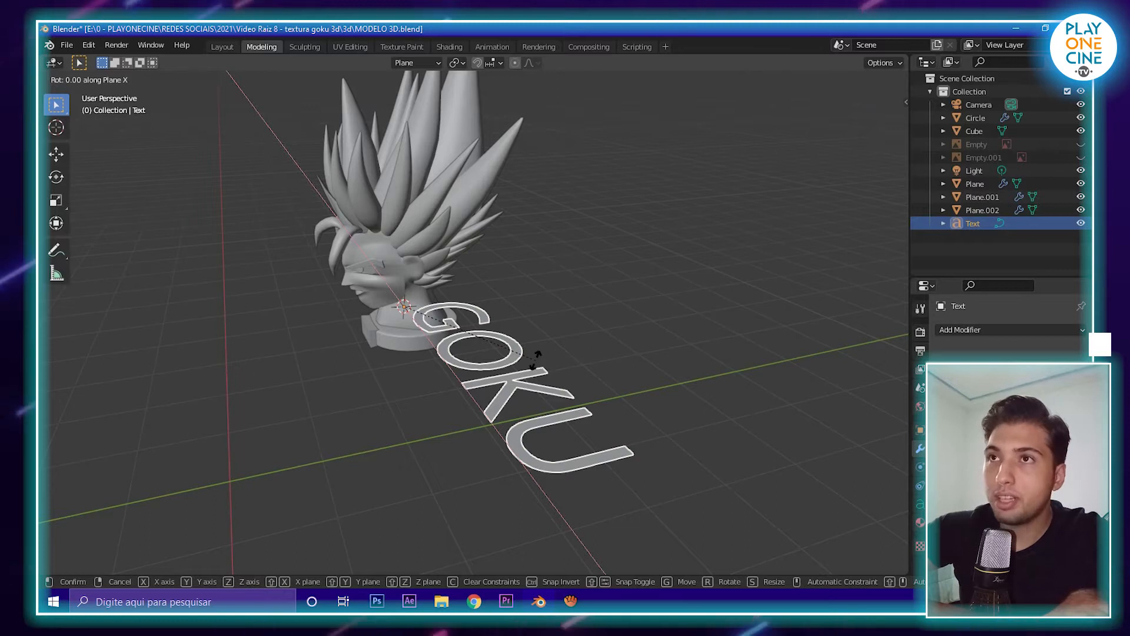
text(90)
key(Return)
middle_drag(537, 358, 471, 330)
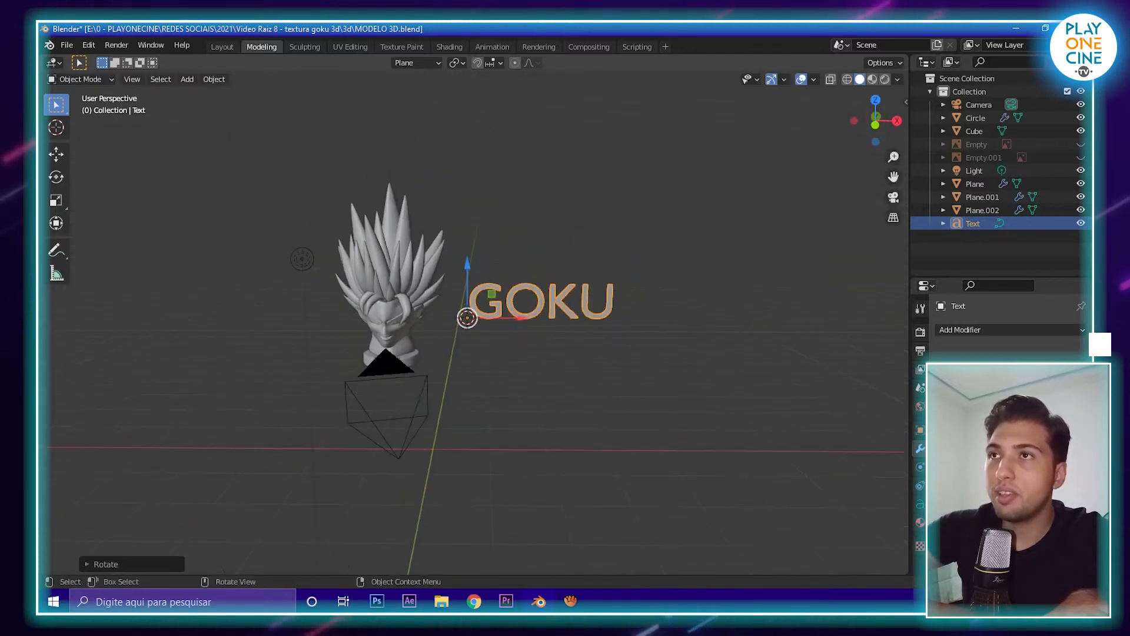
- Move the GOKU text along X in front of the bust and lower it along Z to the pedestal's height
key(g)
key(x)
click(365, 320)
middle_drag(364, 321, 450, 297)
key(g)
key(z)
click(450, 360)
- Scale the GOKU text down to about 0.21 and move it along X to the rectangular nameplate
scroll(473, 323, up, 4)
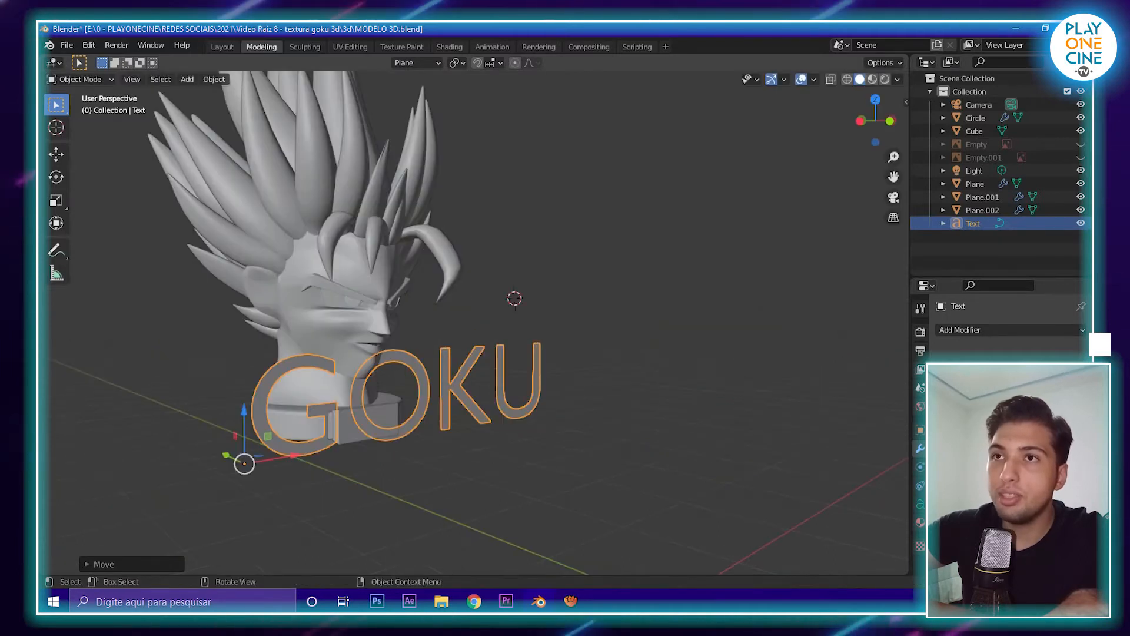
key(s)
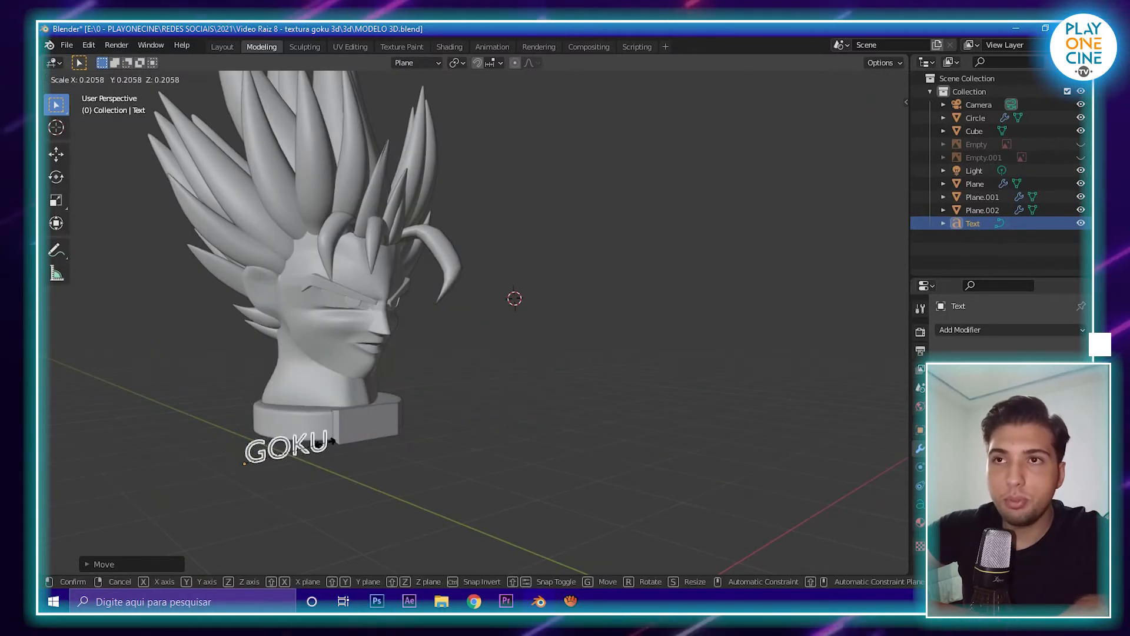
click(333, 440)
key(g)
key(x)
click(415, 428)
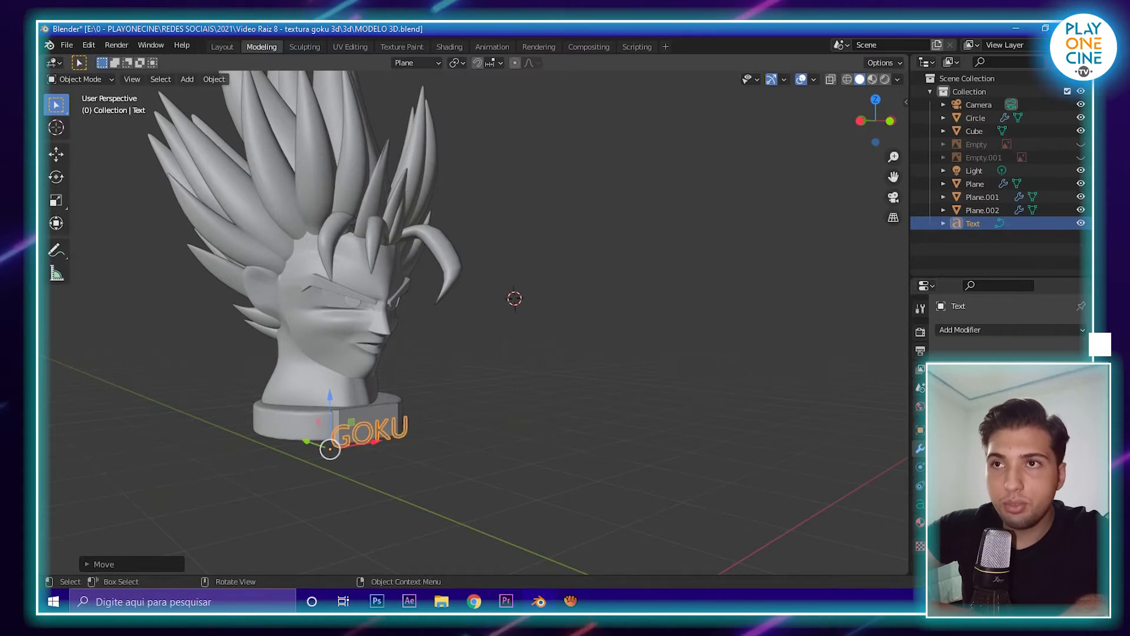
- Raise the GOKU text along Z and scale it down further to fit the nameplate's width
key(g)
key(z)
click(488, 422)
key(s)
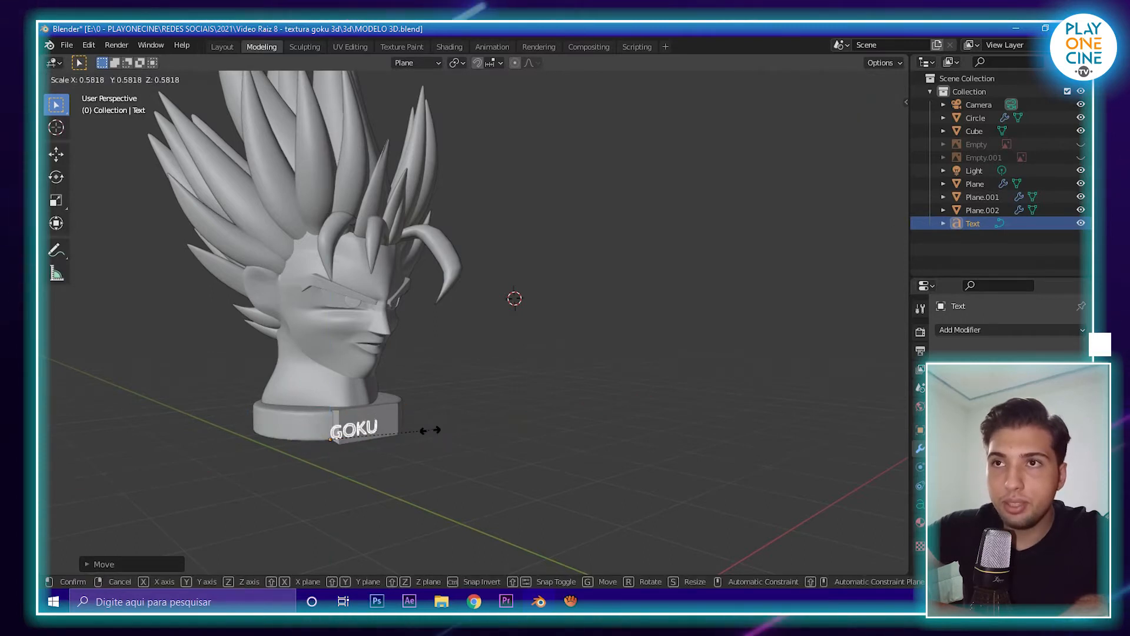
click(454, 426)
scroll(315, 385, up, 6)
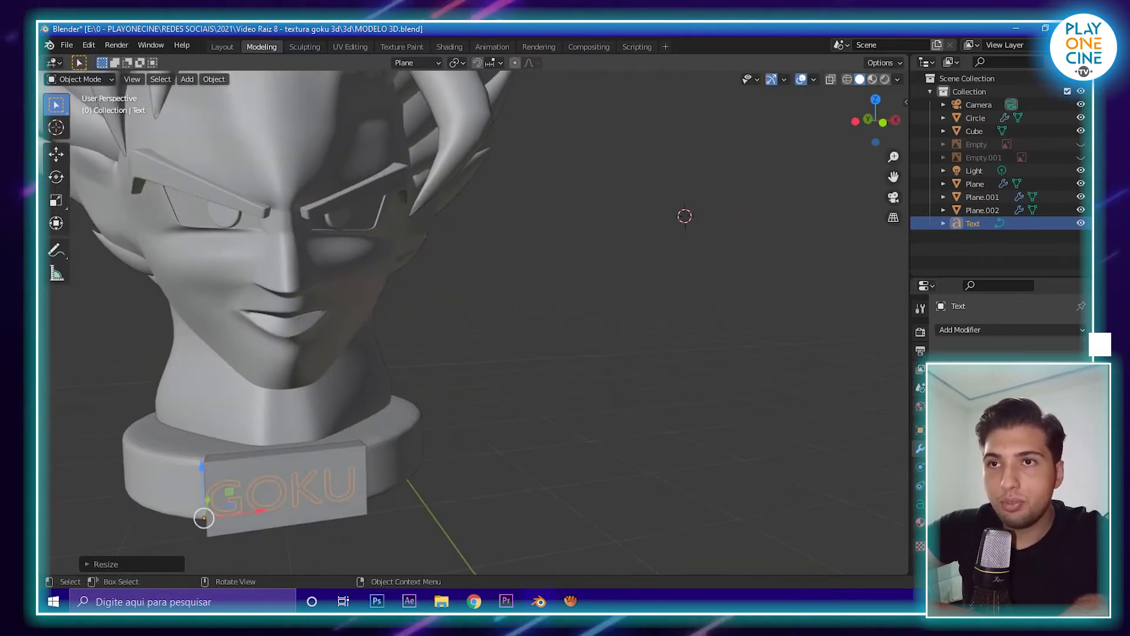
- Shift the GOKU text along X and Y to line it up with the front of the nameplate
key(g)
key(x)
click(335, 406)
middle_drag(336, 406, 494, 312)
scroll(409, 377, up, 2)
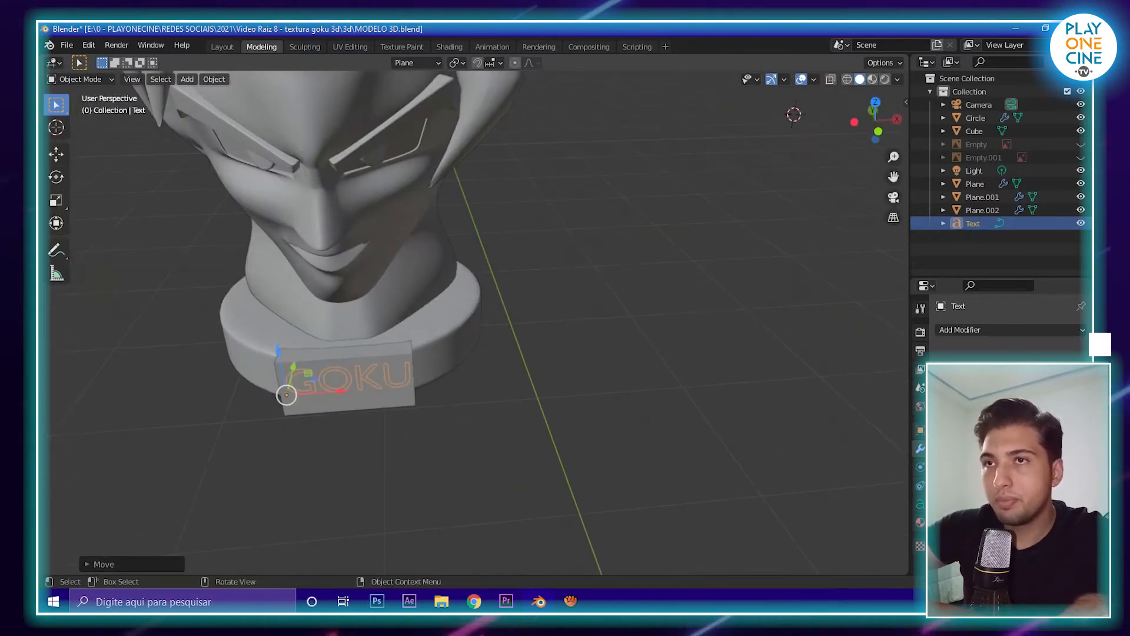
key(KP_1)
shift+middle_drag(370, 219, 397, 226)
scroll(424, 273, up, 3)
scroll(483, 326, down, 3)
key(g)
key(y)
click(435, 279)
- Set the extrusion depth of the GOKU text geometry to 0.39 m
scroll(394, 260, up, 4)
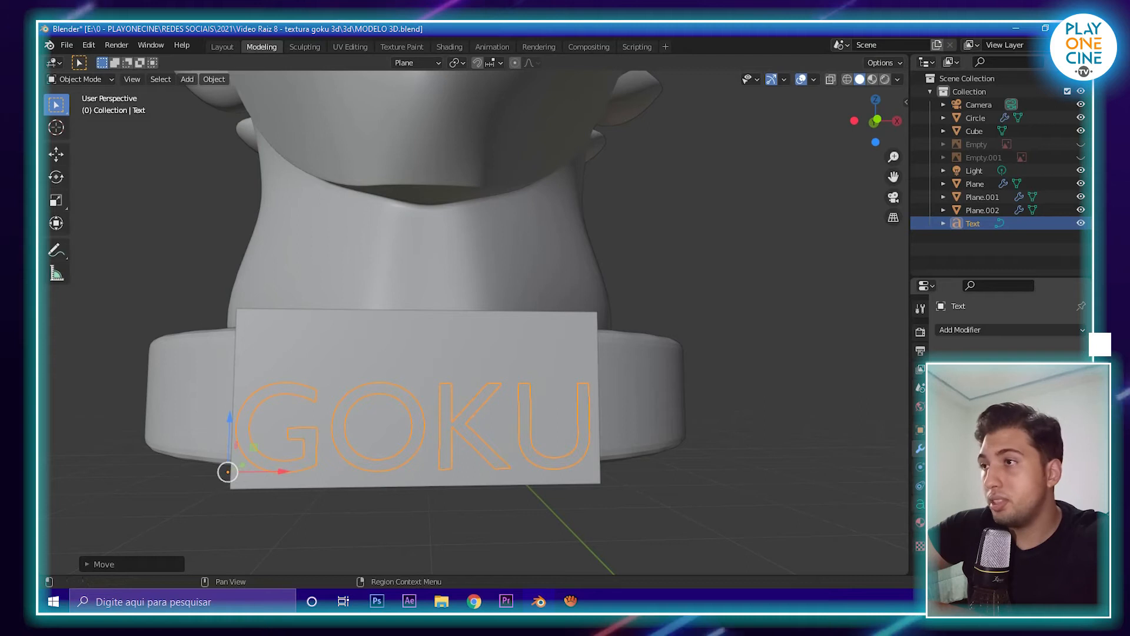
scroll(1007, 441, down, 5)
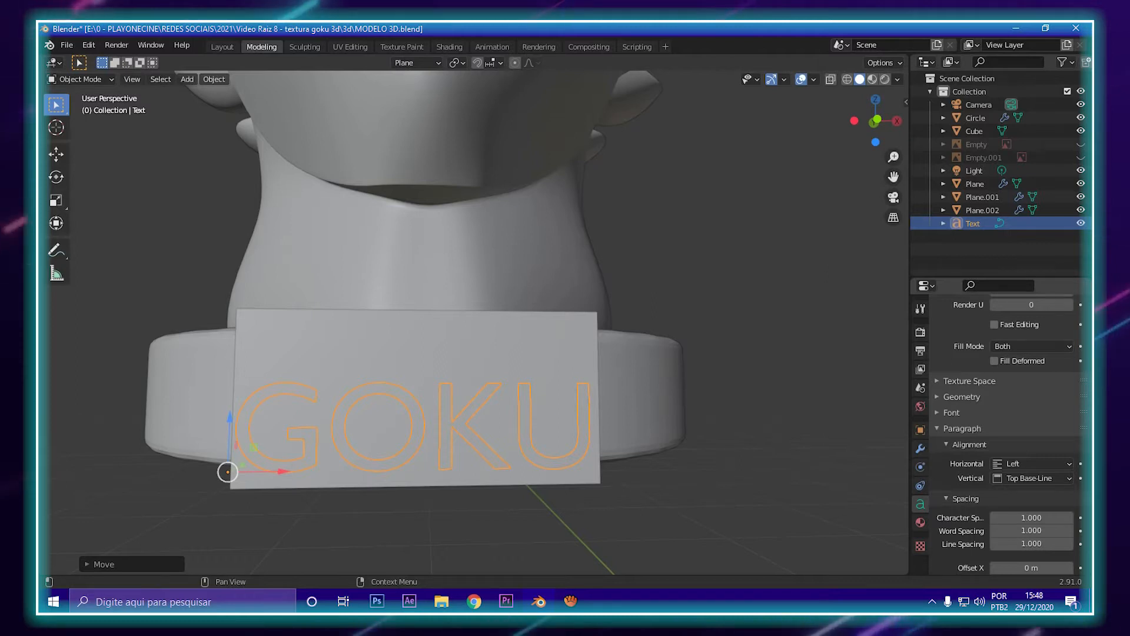
click(961, 396)
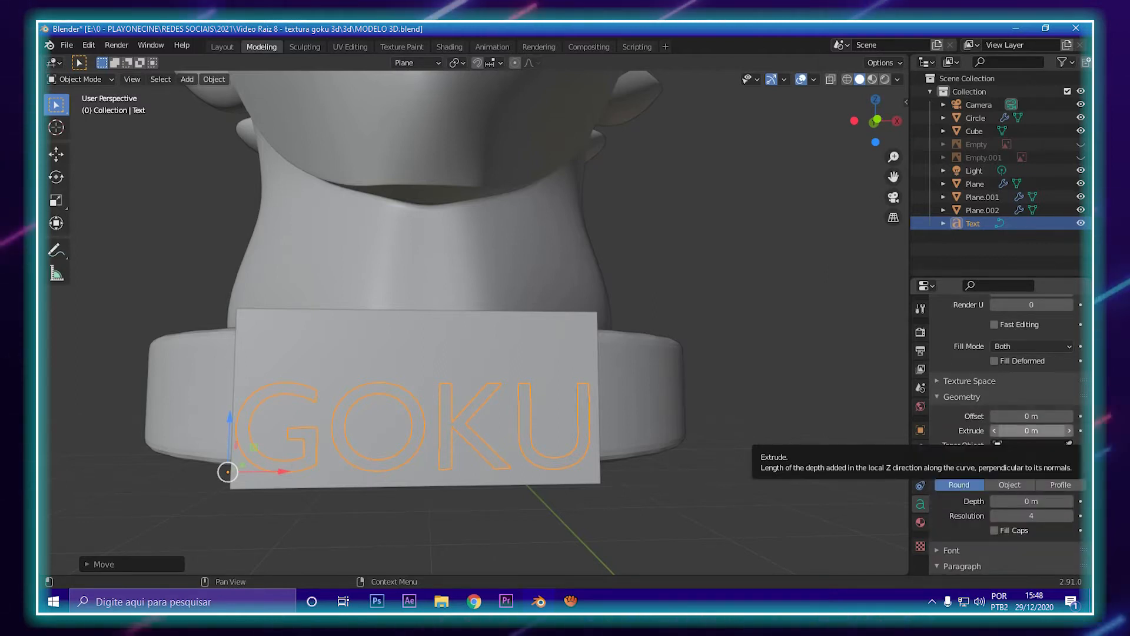
drag(1031, 431, 1054, 430)
- Move the extruded text along Y so the letters protrude from the plate, and raise it slightly along Z
middle_drag(695, 377, 588, 374)
key(g)
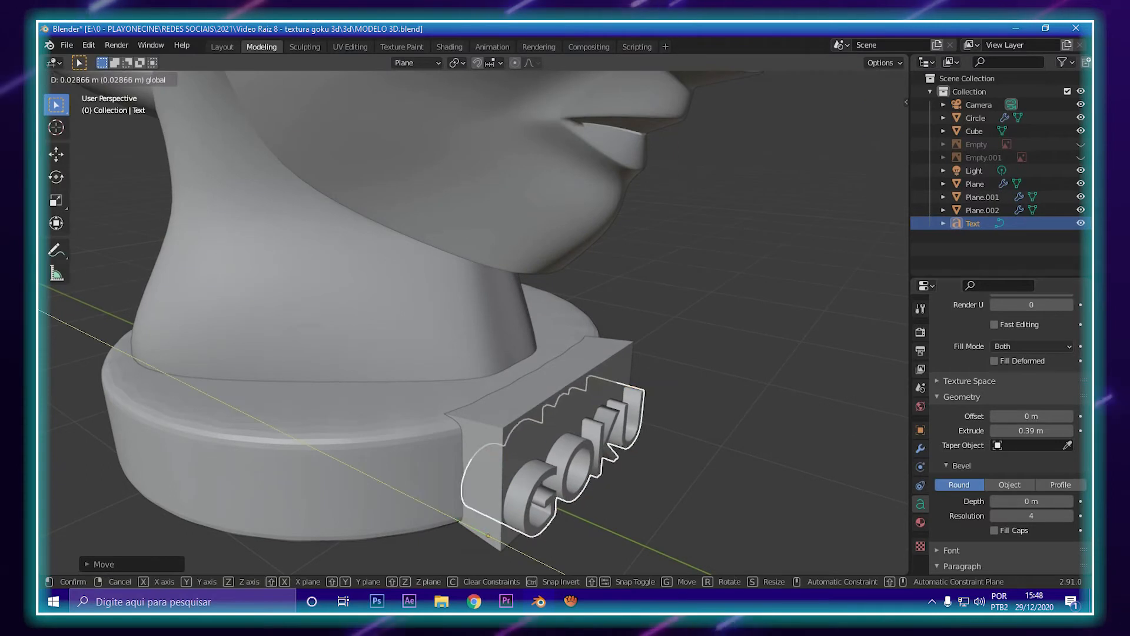
click(480, 530)
middle_drag(480, 530, 334, 436)
drag(338, 367, 338, 354)
- Give the GOKU text a new material with a dark gray base color of value 0.233
click(920, 522)
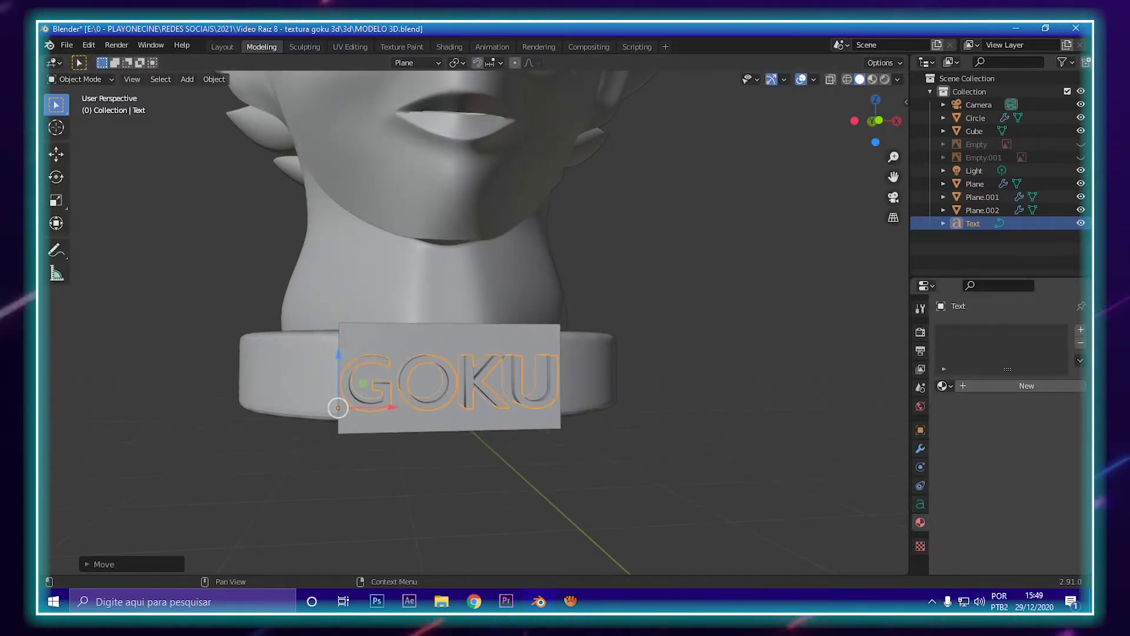
click(1026, 385)
click(1038, 522)
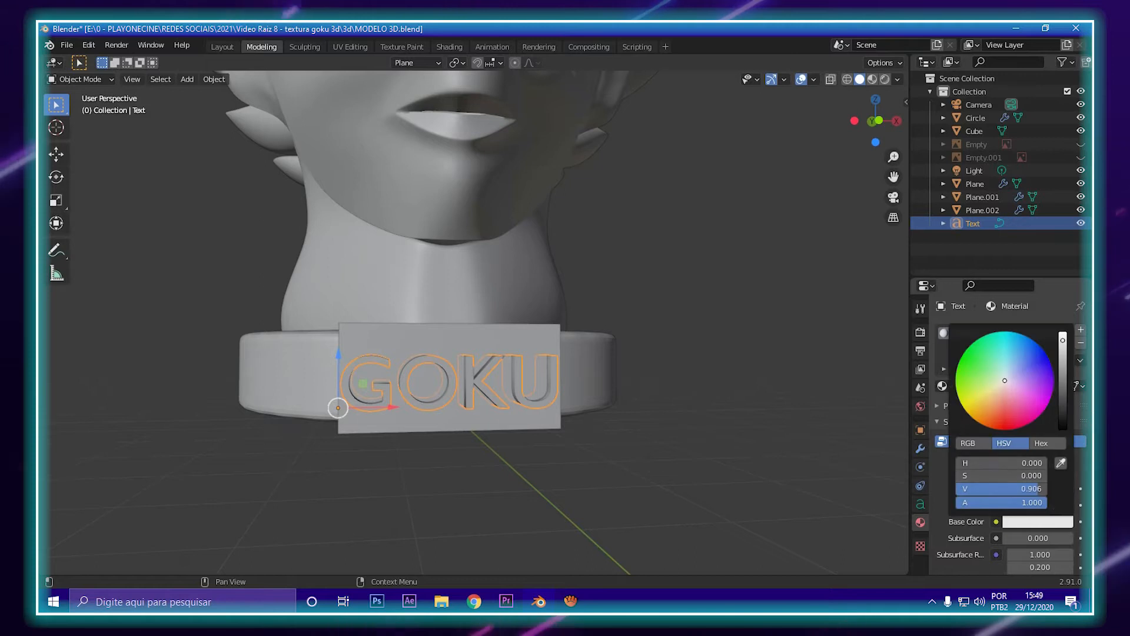
click(1063, 402)
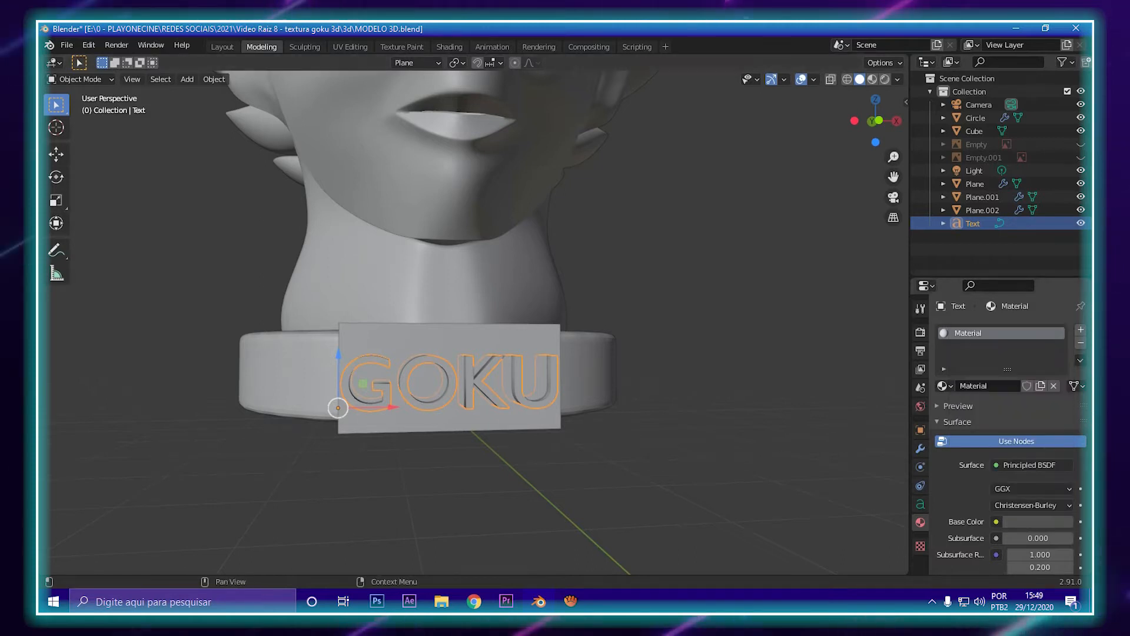
scroll(449, 330, up, 3)
middle_drag(450, 330, 500, 330)
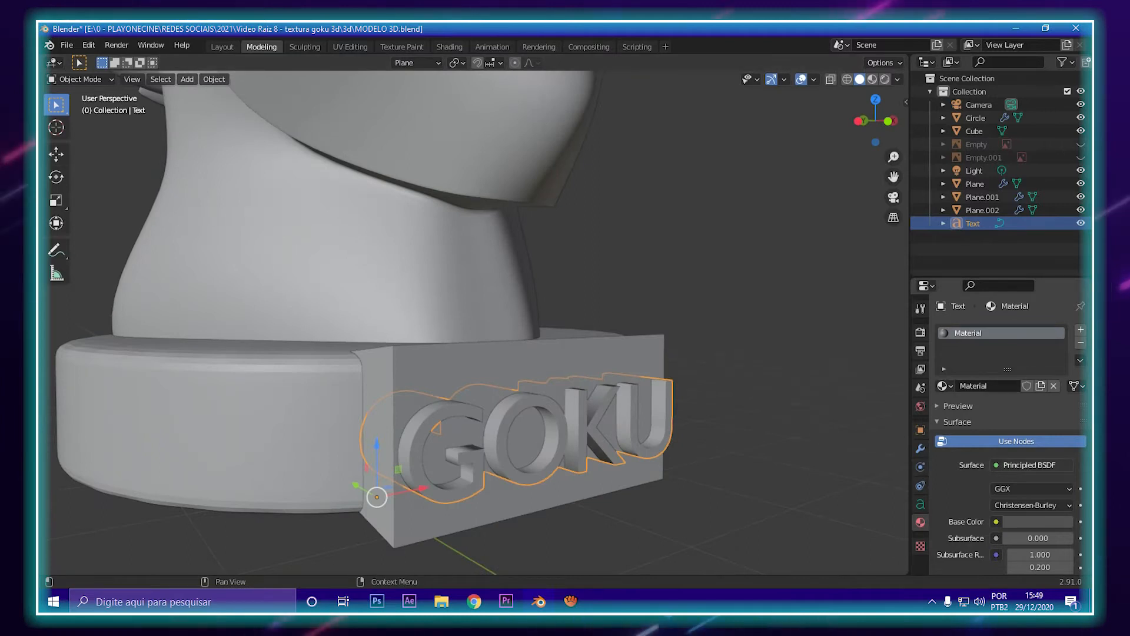
click(1037, 521)
drag(1062, 397, 1063, 412)
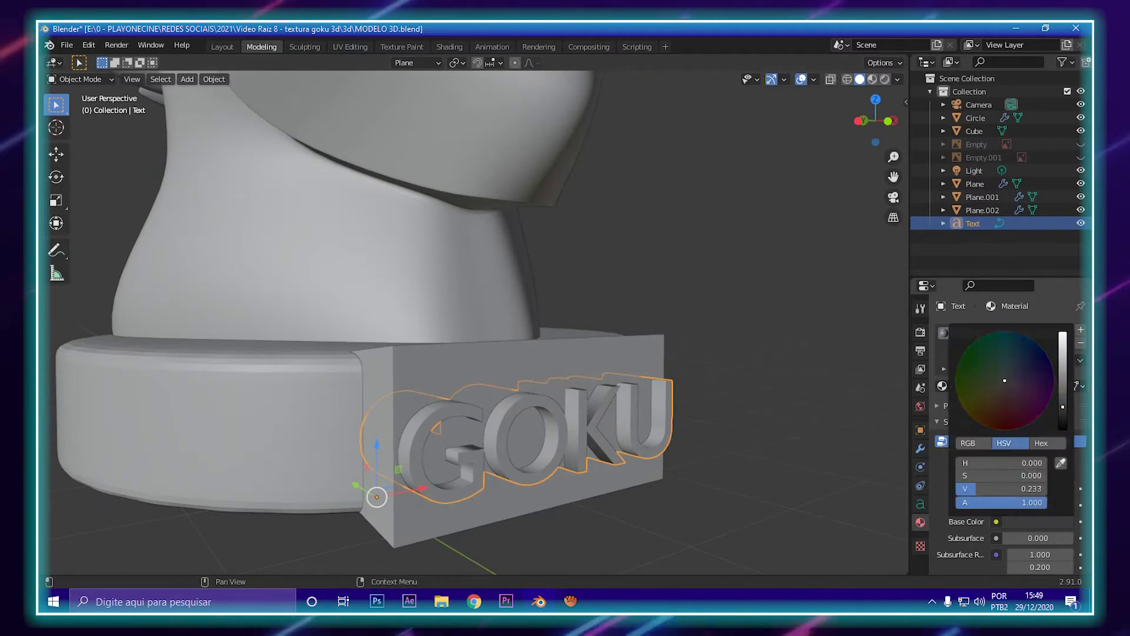
- Switch the viewport to Material Preview shading and inspect the dark lettering on the nameplate
click(872, 79)
middle_drag(488, 330, 468, 323)
scroll(478, 322, down, 2)
scroll(478, 323, up, 2)
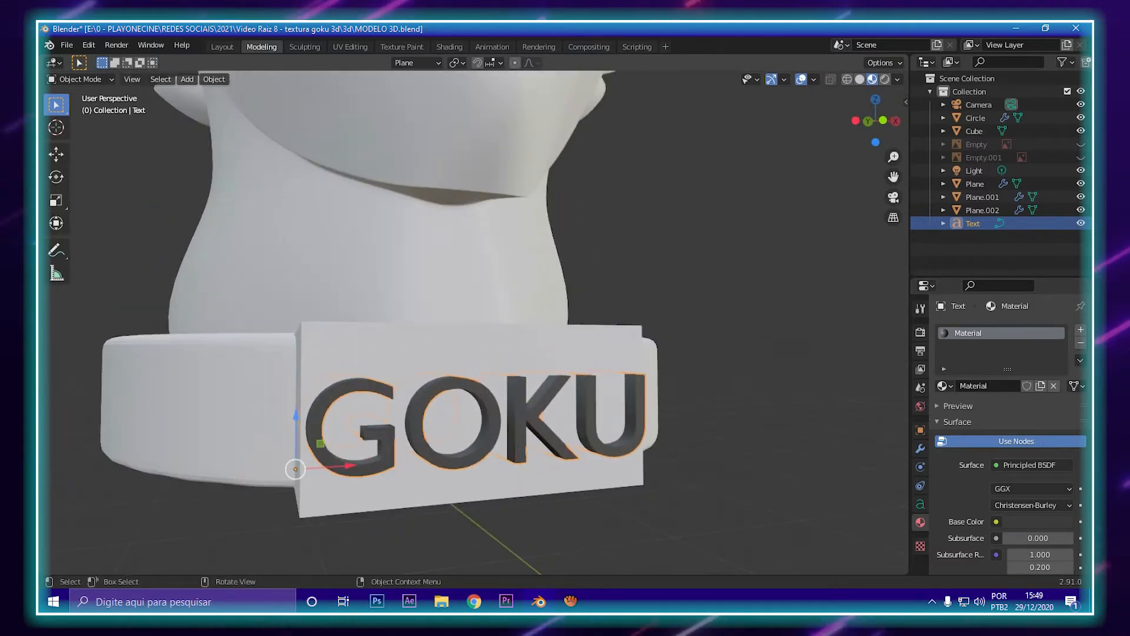
shift+middle_drag(471, 423, 470, 345)
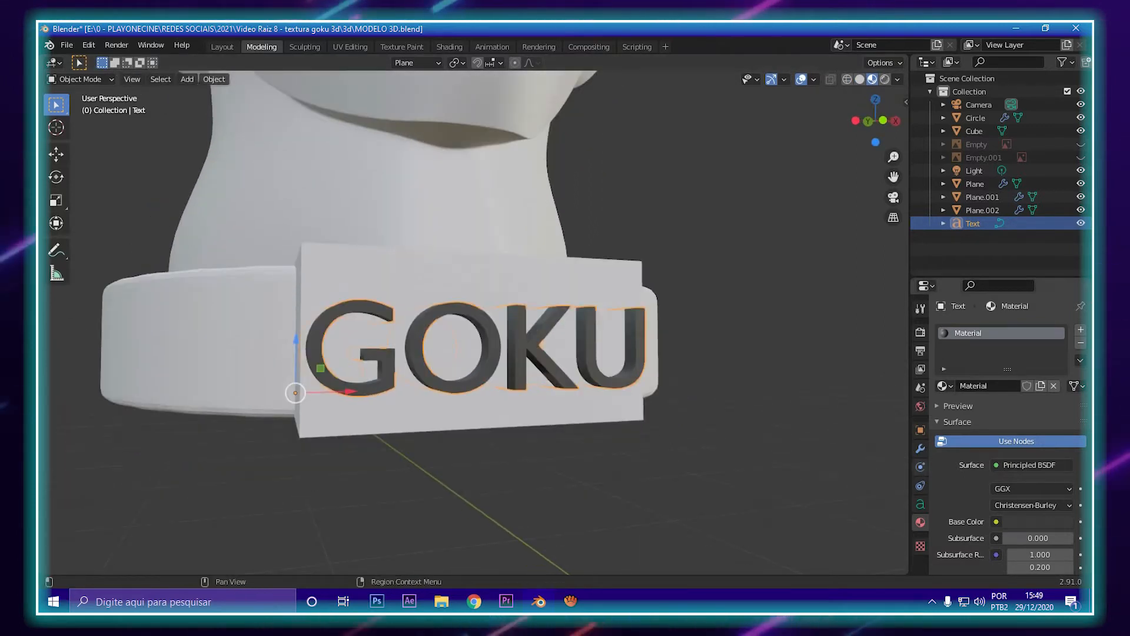
- Expand the Font settings in the GOKU text object's data properties
click(920, 504)
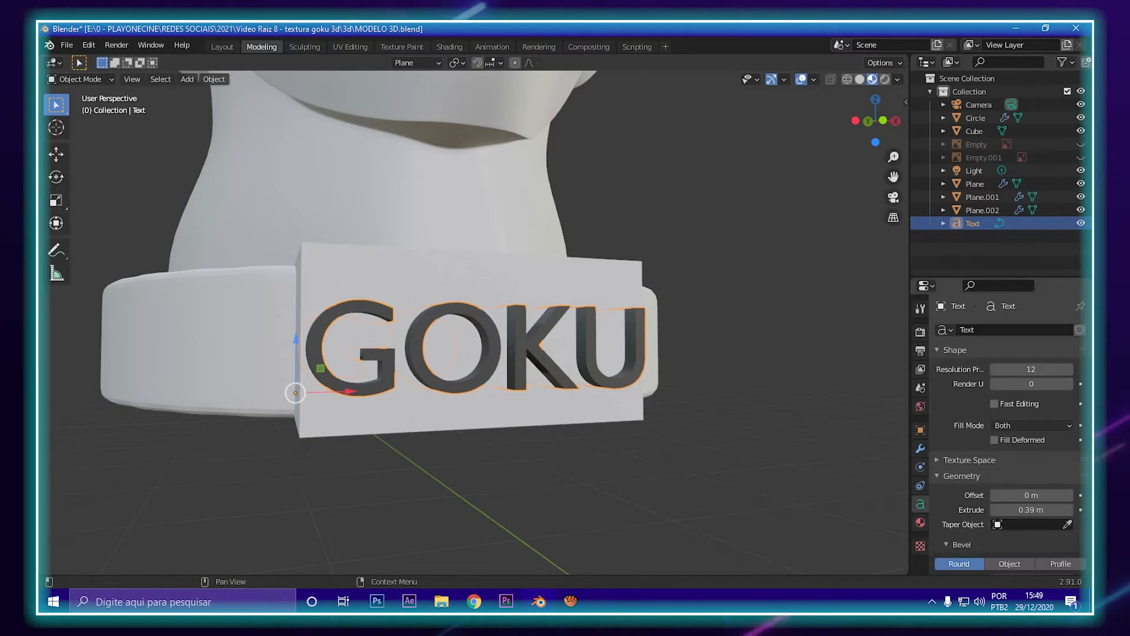
scroll(1009, 435, down, 10)
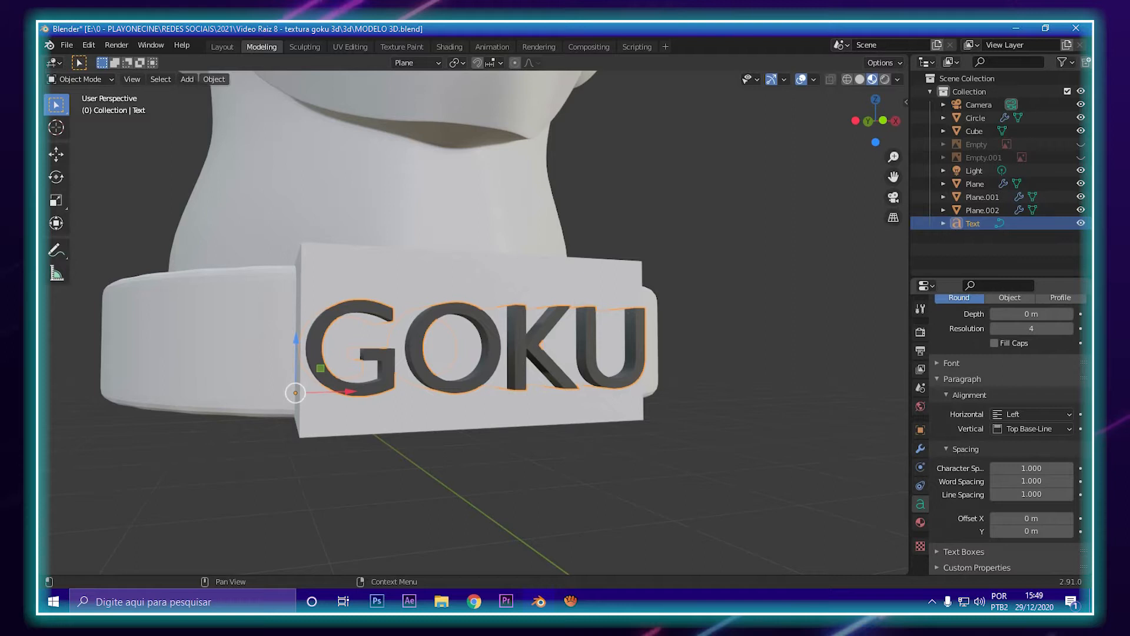
click(951, 363)
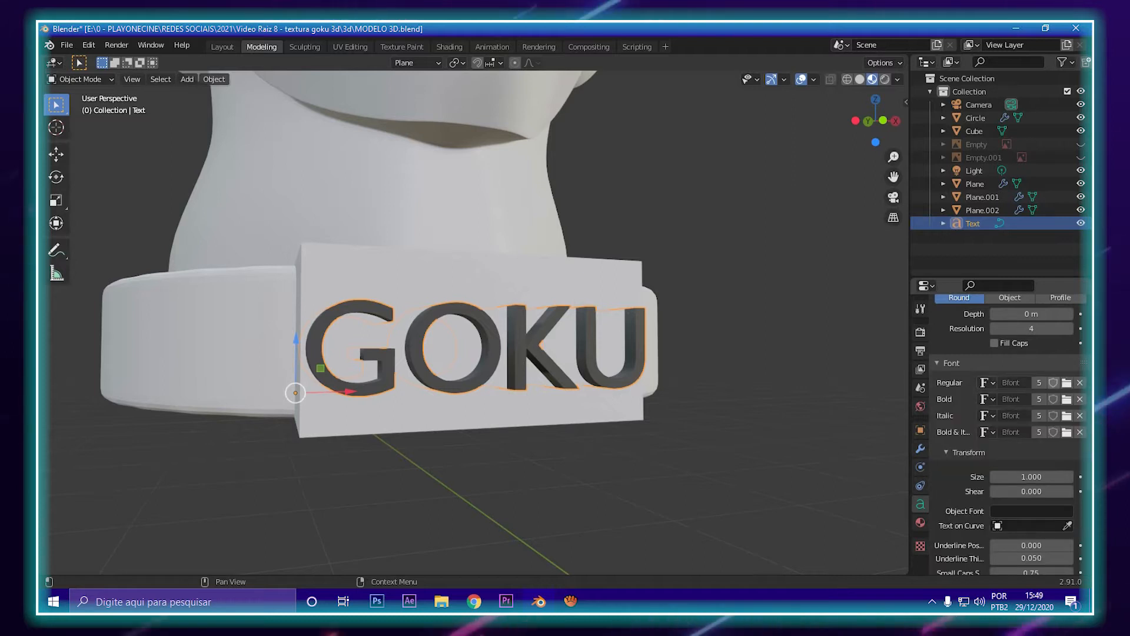
- Load timesbd.ttf from the Windows Fonts folder as the GOKU text's regular font
click(1066, 382)
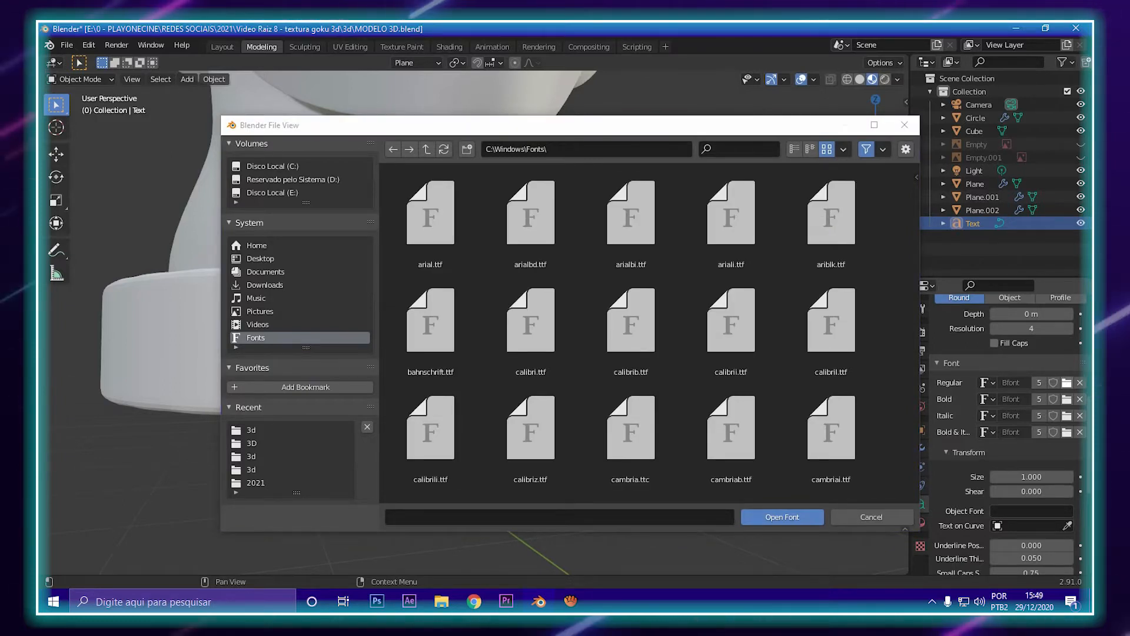
click(531, 437)
scroll(631, 437, down, 4)
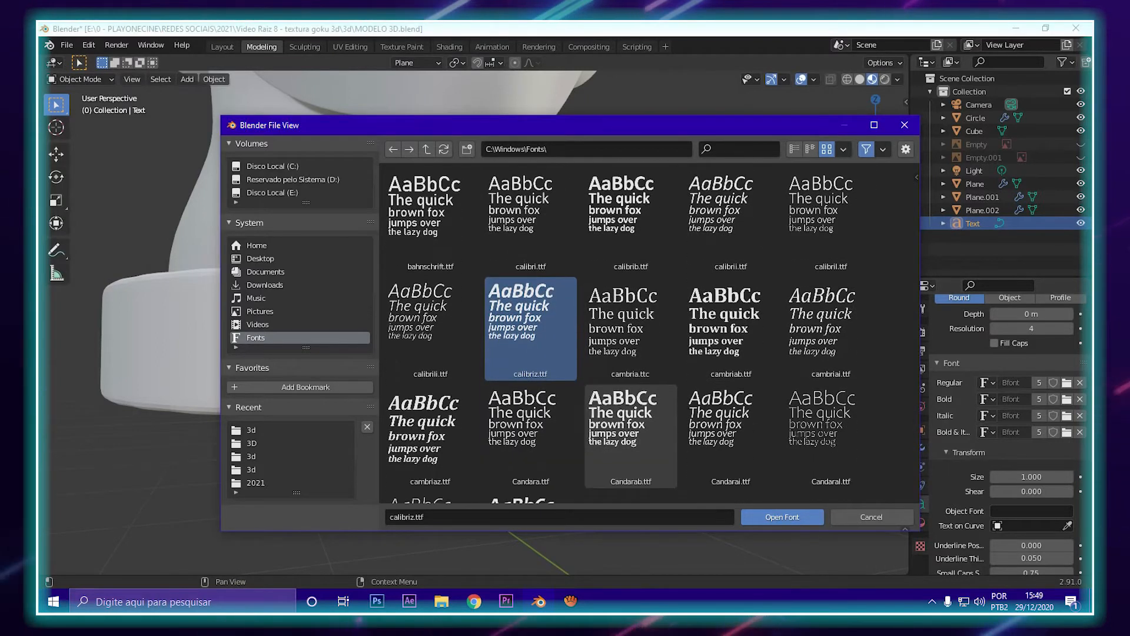
scroll(631, 438, down, 10)
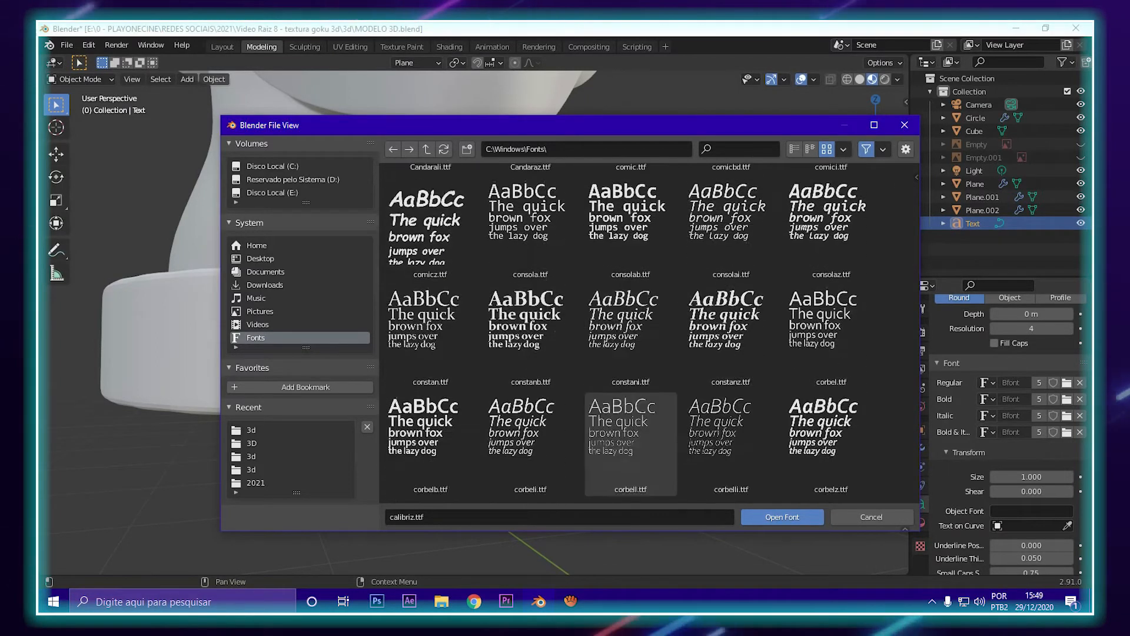
scroll(631, 412, down, 10)
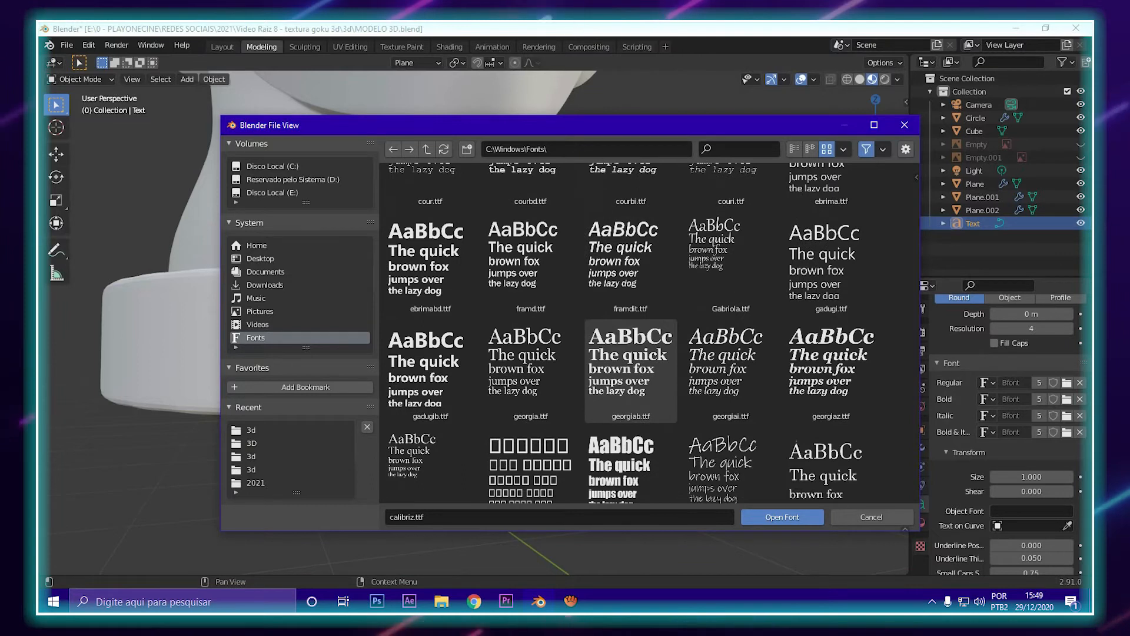
scroll(631, 388, down, 12)
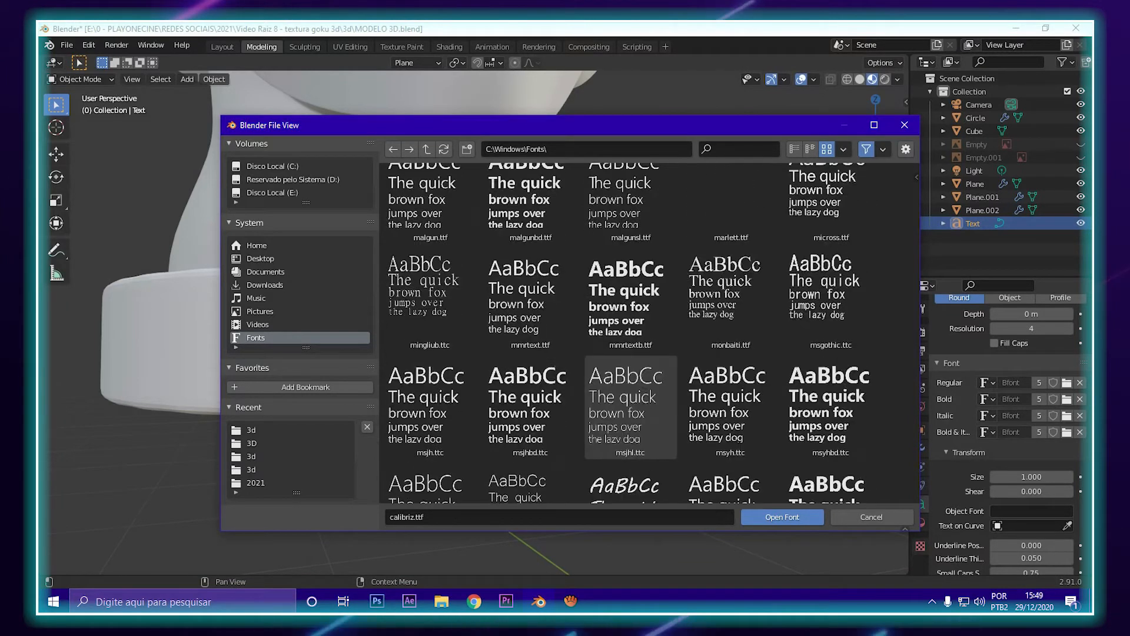
scroll(630, 400, down, 15)
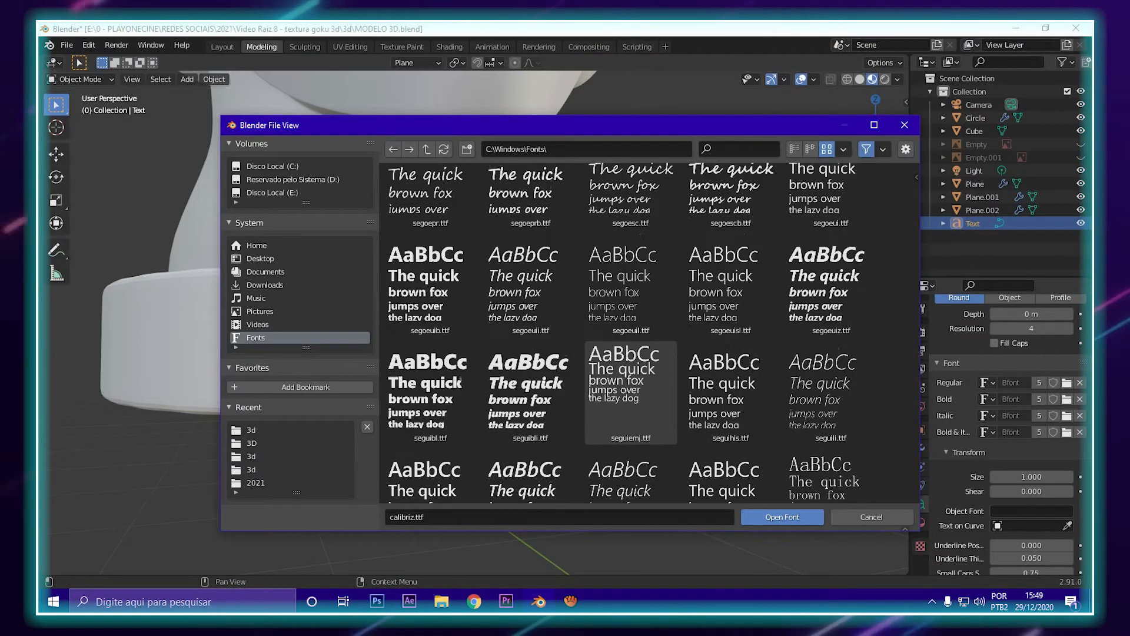
scroll(631, 391, down, 9)
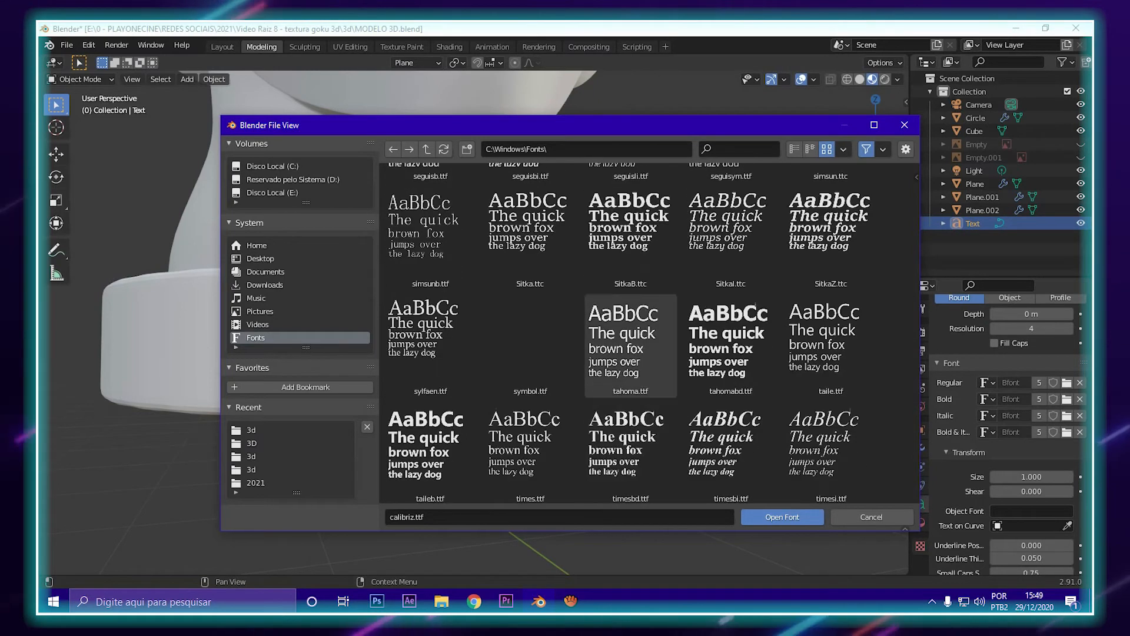
double_click(631, 438)
middle_drag(631, 438, 582, 447)
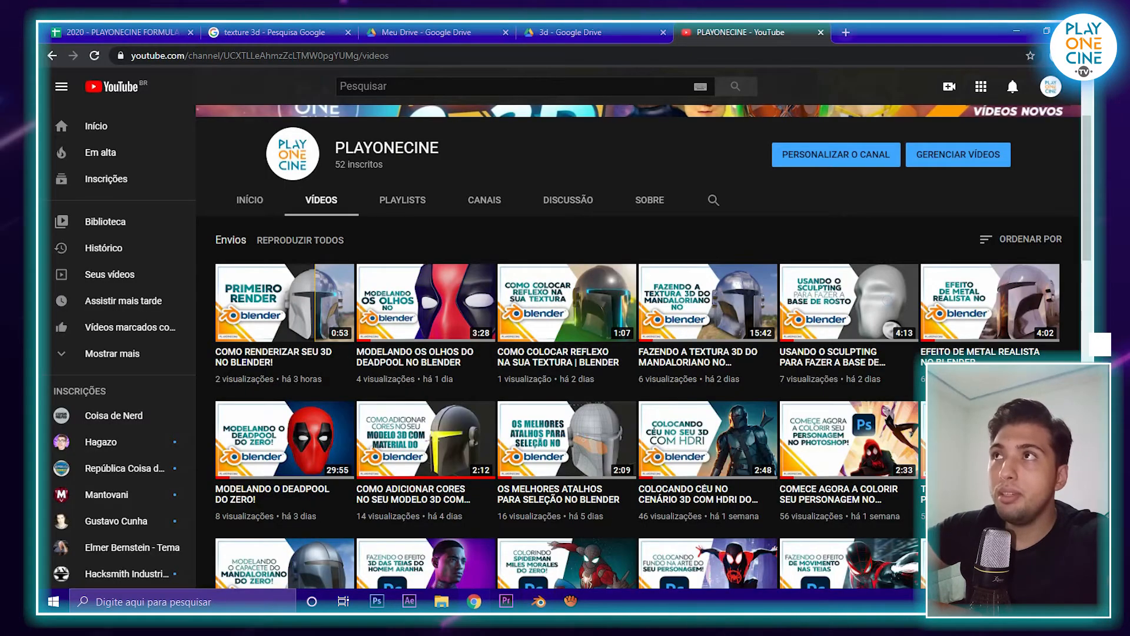
- Switch to Chrome, search Google for dafont in a new tab, and open the DaFont site
key(ctrl+t)
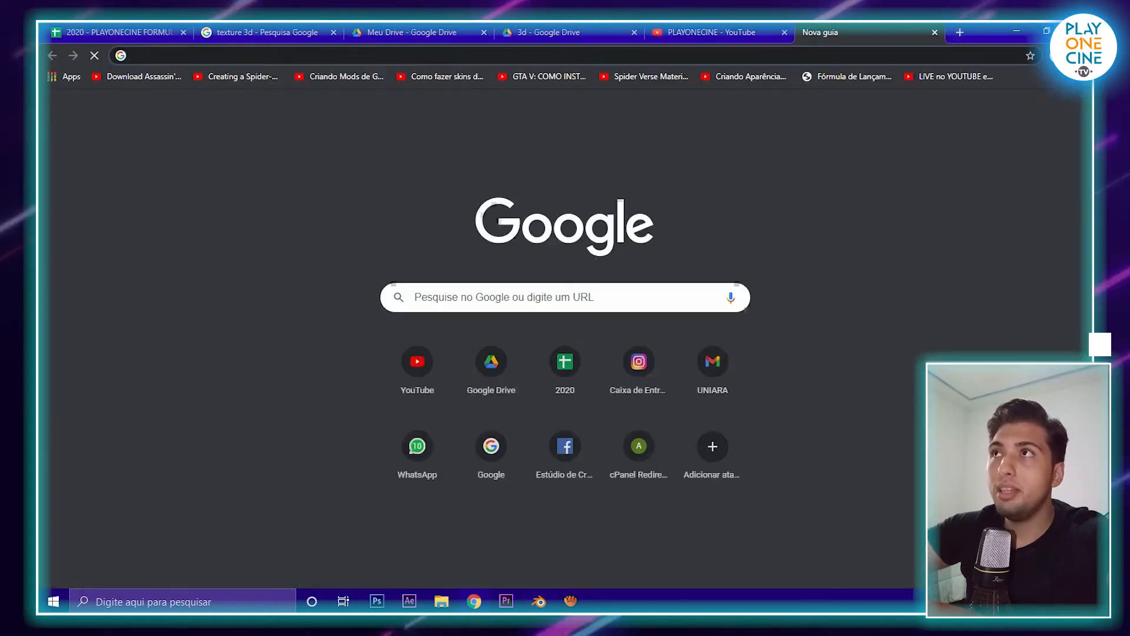
click(565, 303)
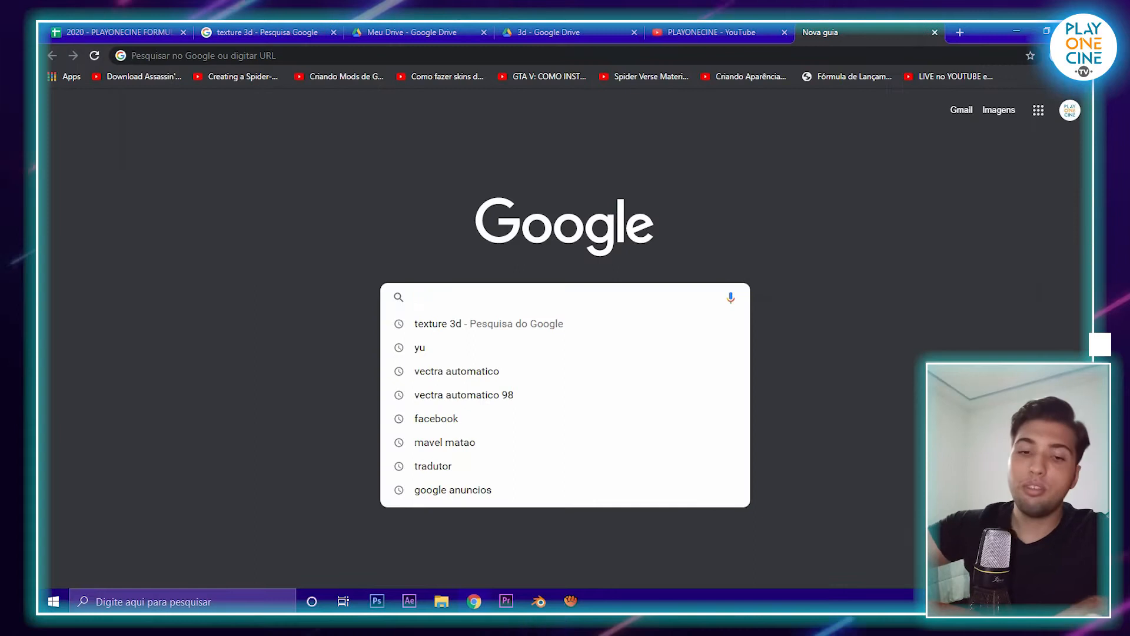
text(dag)
key(BackSpace)
text(font)
key(Return)
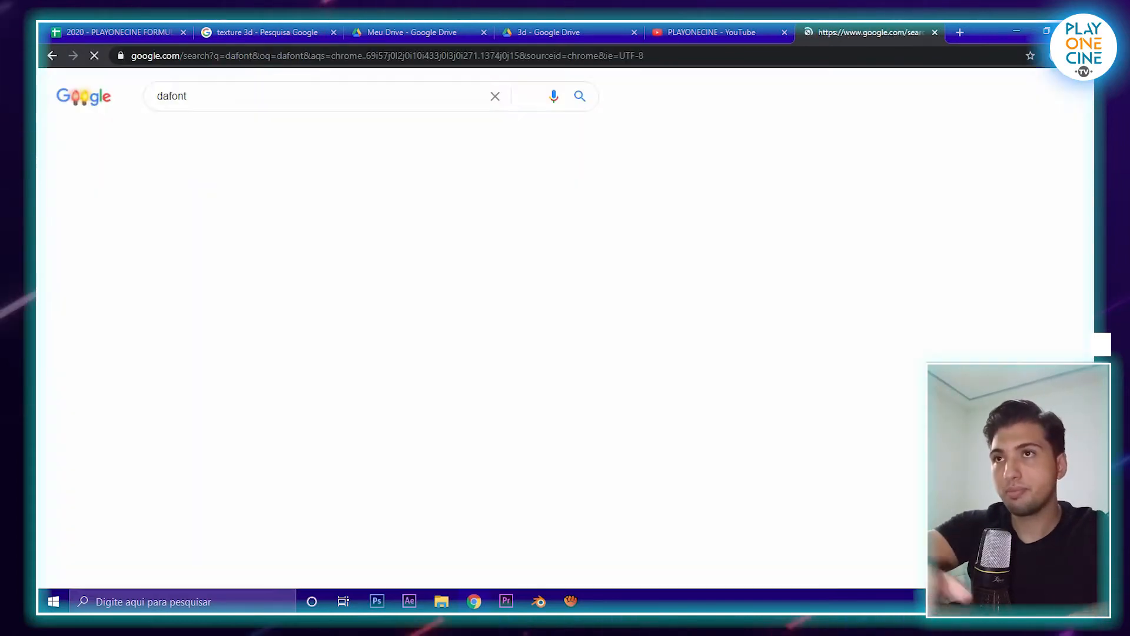
click(249, 206)
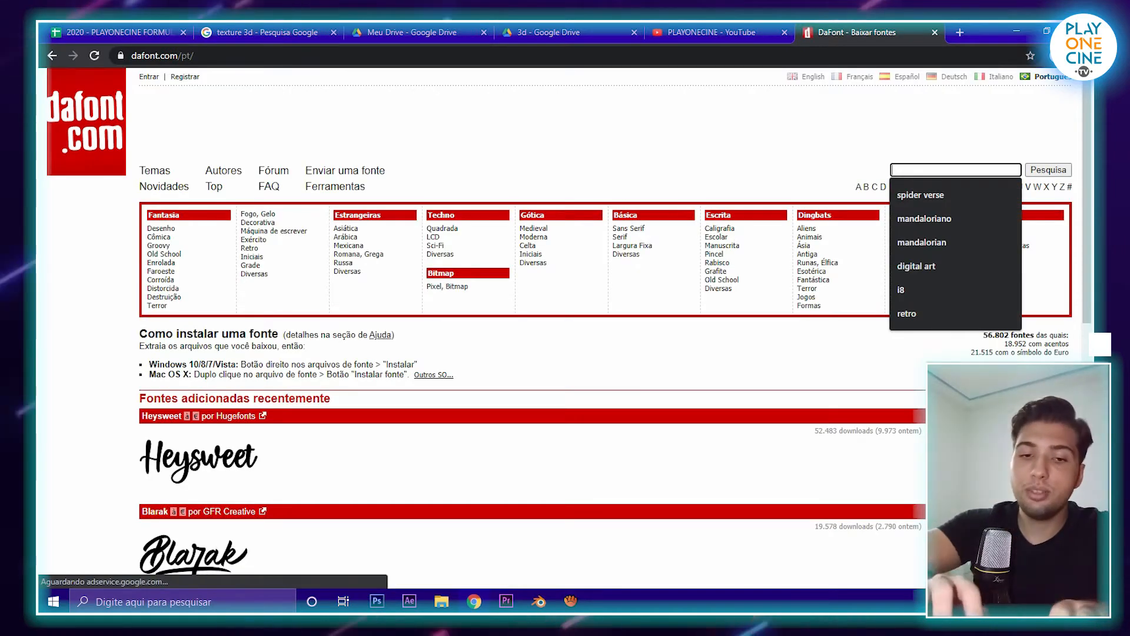
- Search DaFont for "dragon ball" and open the Saiyan Sans page at dafont.com/saiyan-sans.font in a new tab
text(dra)
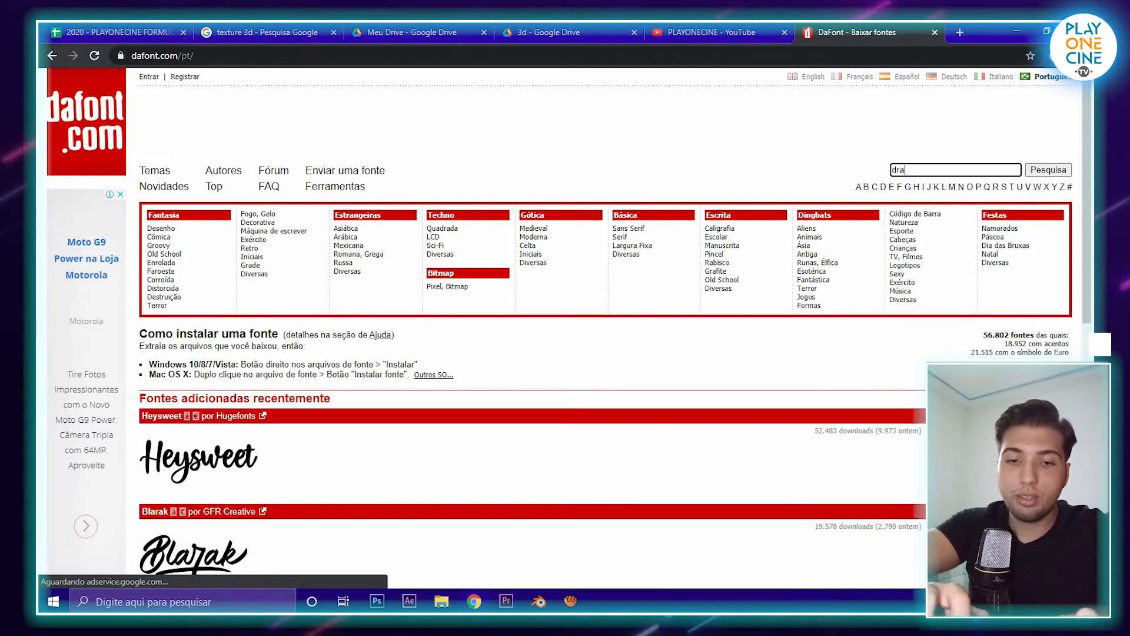
key(Return)
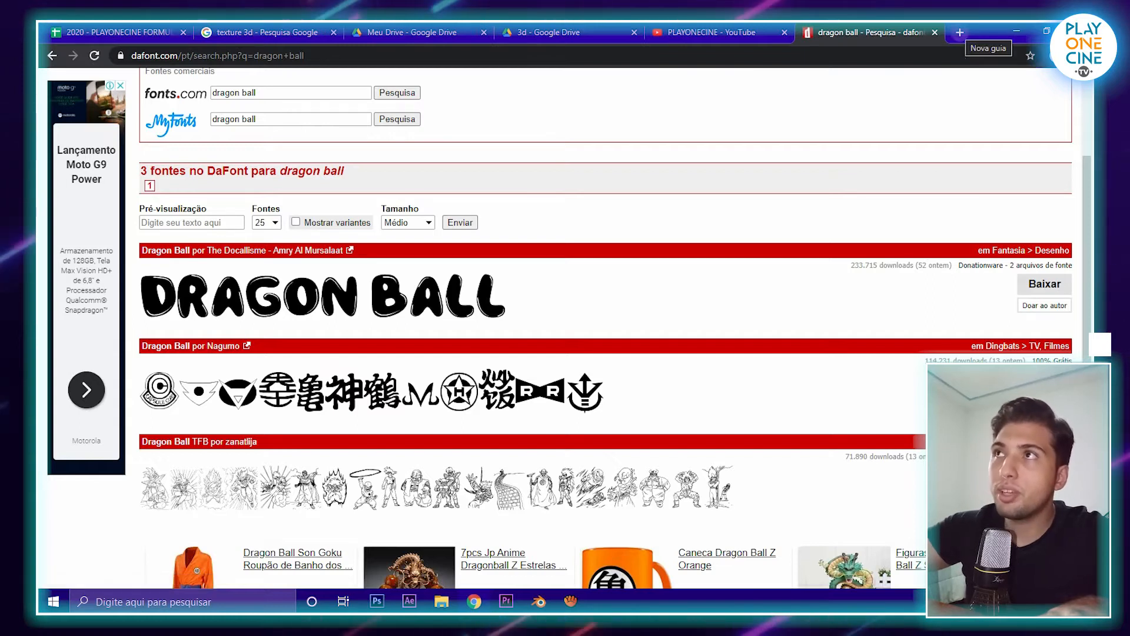
click(959, 32)
text(dafont.com/saiyan-sans.font)
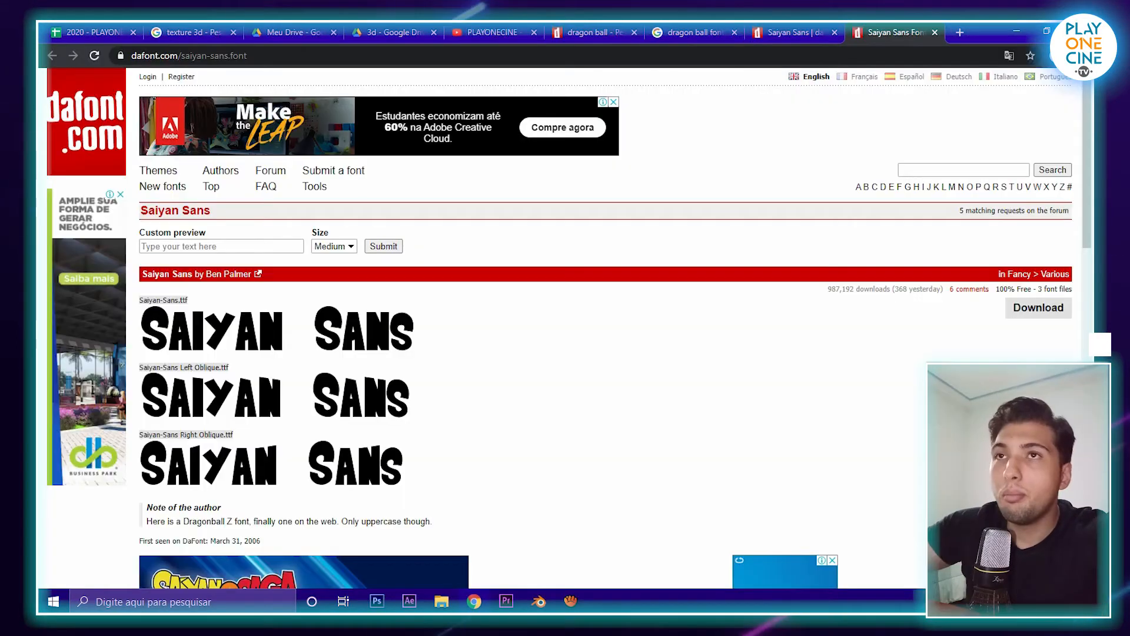
- Review the Saiyan Sans font previews and download the font archive
scroll(565, 329, down, 1)
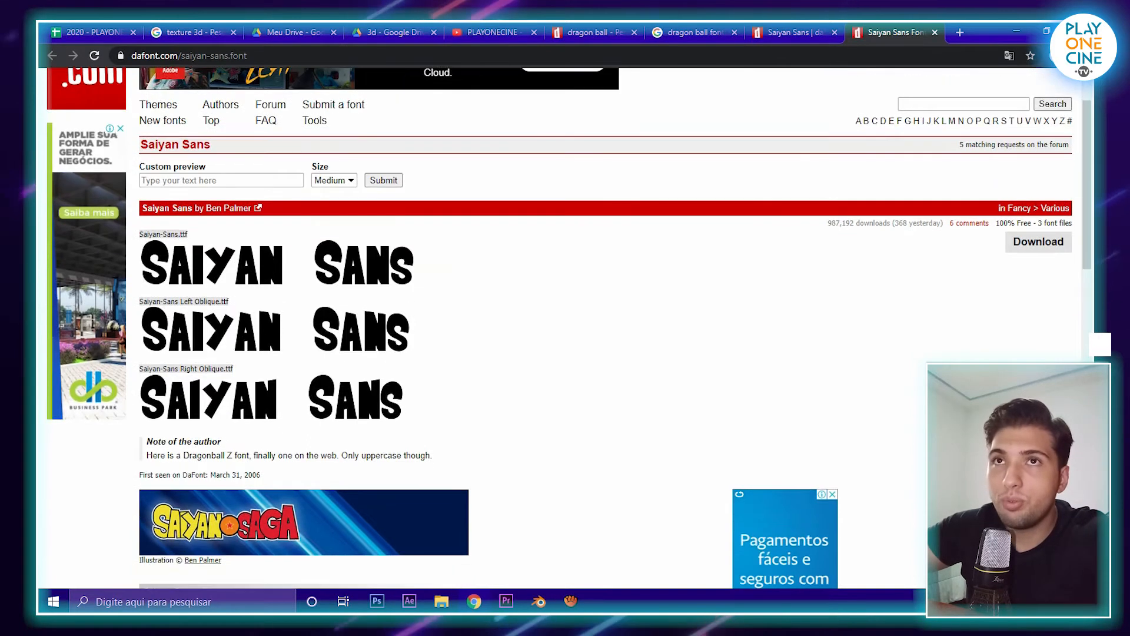
scroll(565, 330, down, 1)
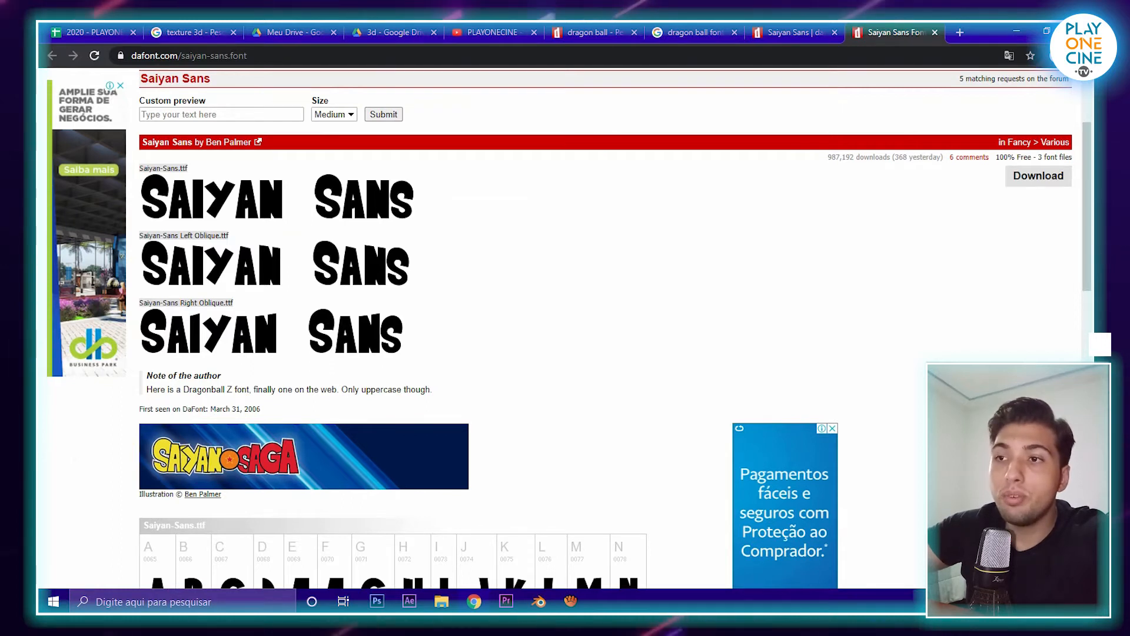
scroll(1038, 307, up, 2)
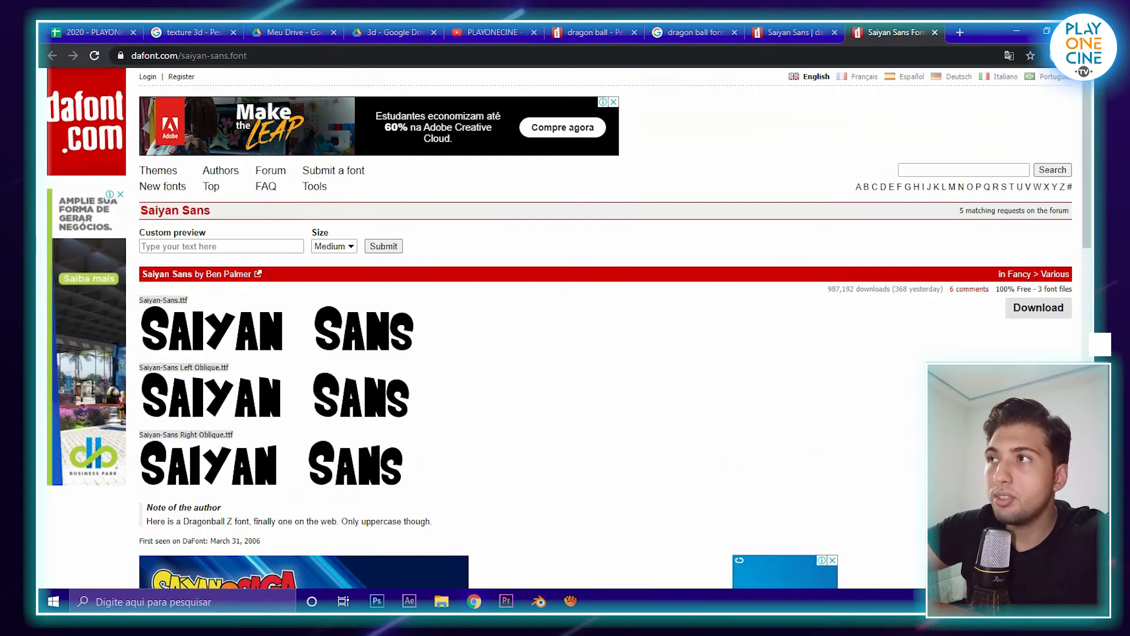
click(1038, 307)
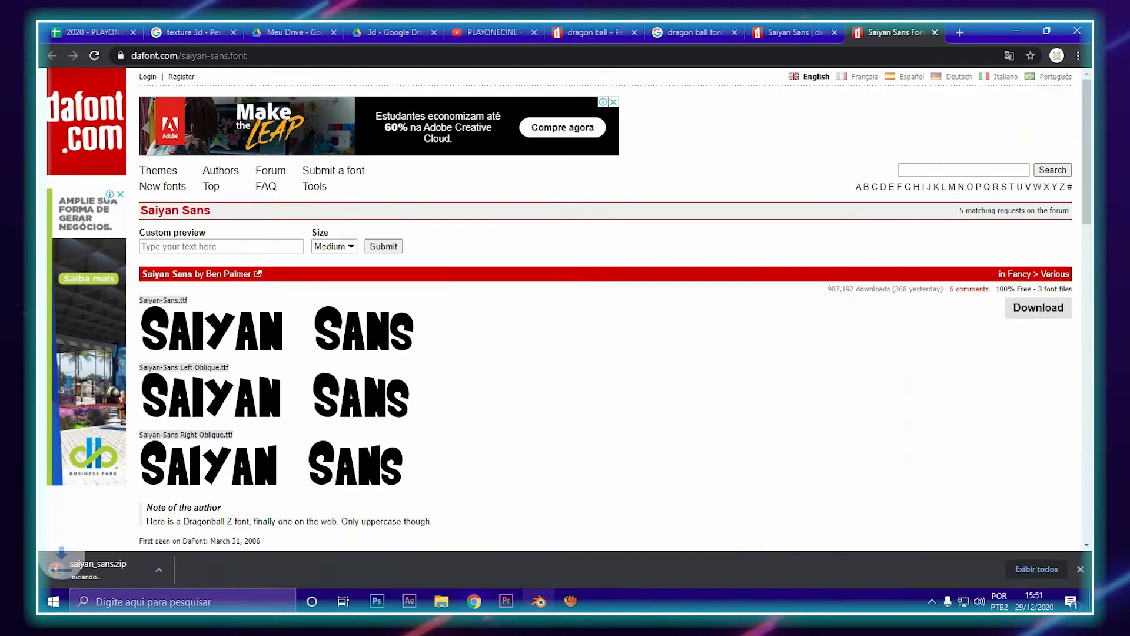
- Switch back to Blender and load impact.ttf from the Windows Fonts folder as the GOKU text's regular font
key(alt+Tab)
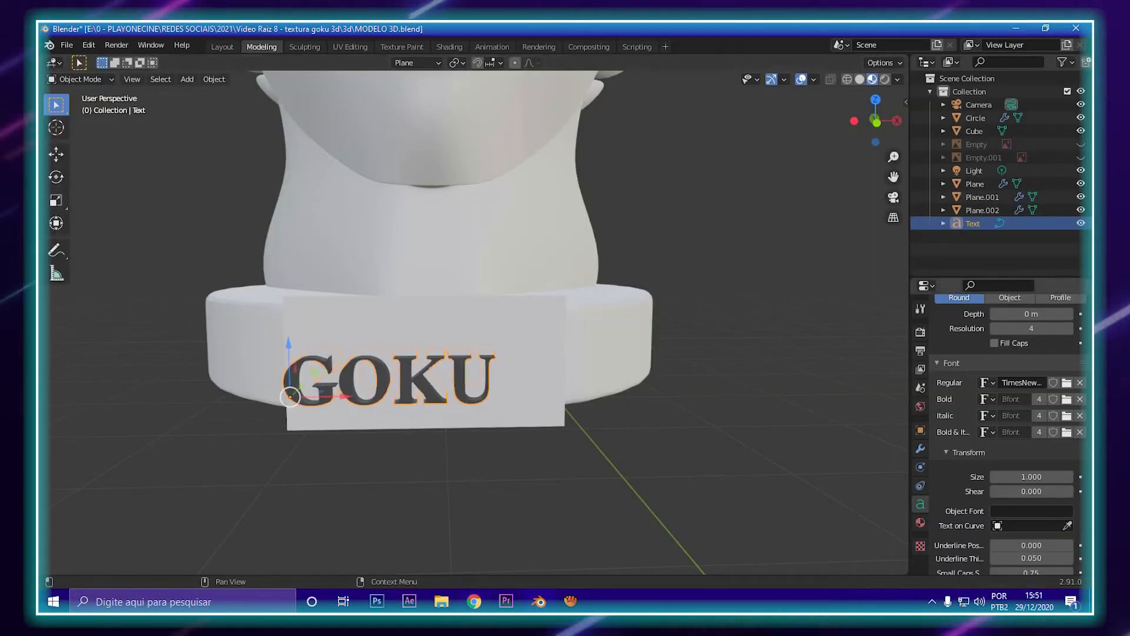
click(1067, 383)
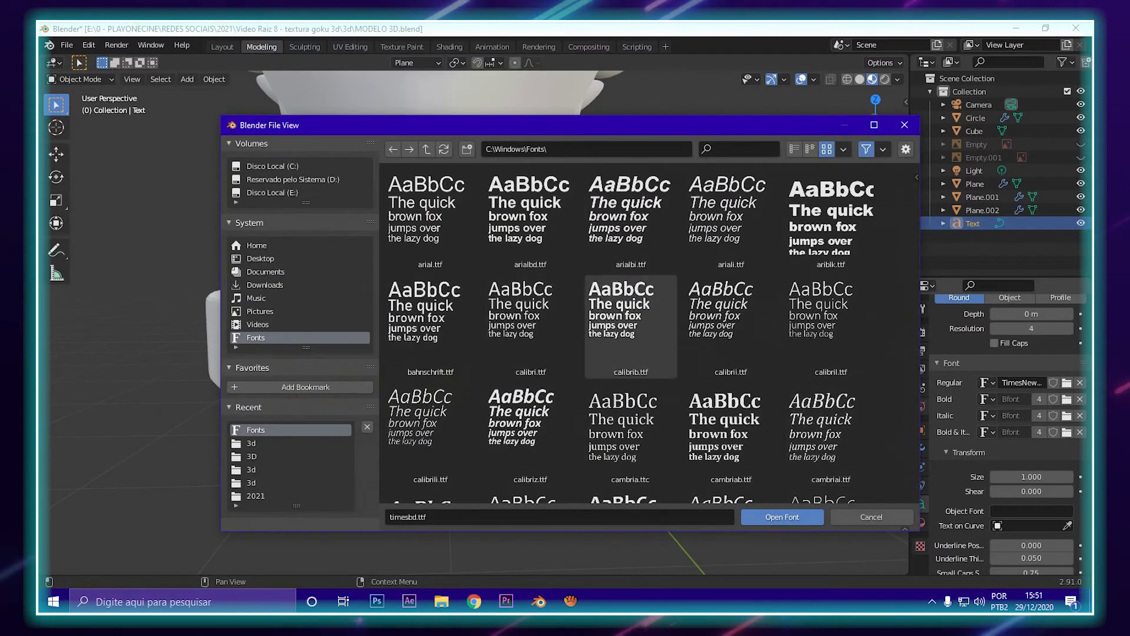
scroll(712, 336, down, 11)
scroll(724, 336, down, 8)
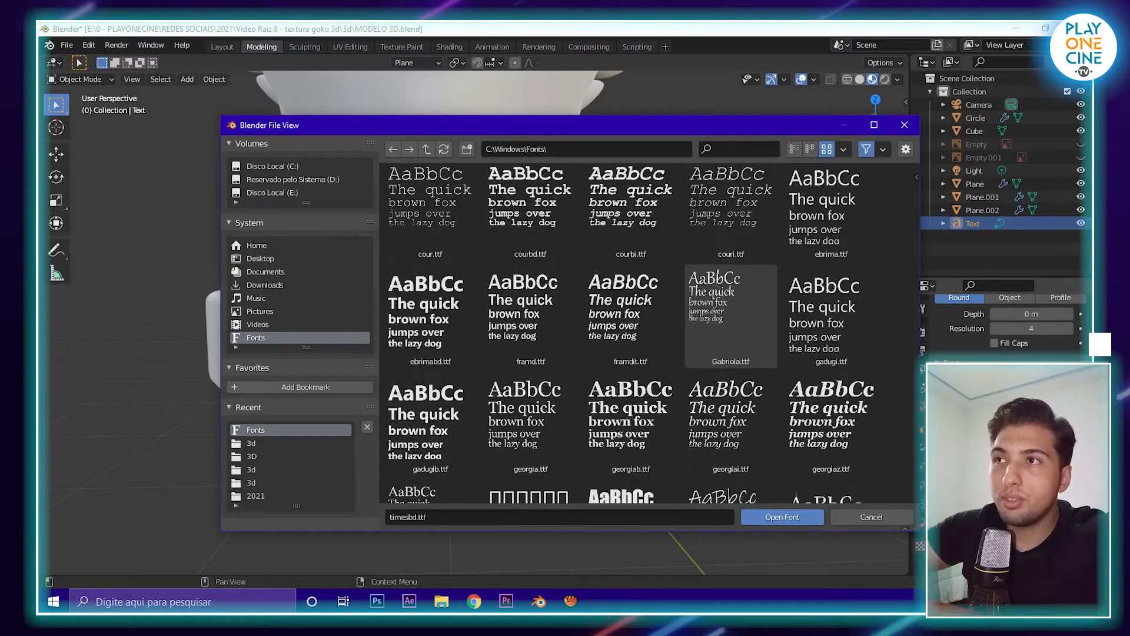
click(624, 288)
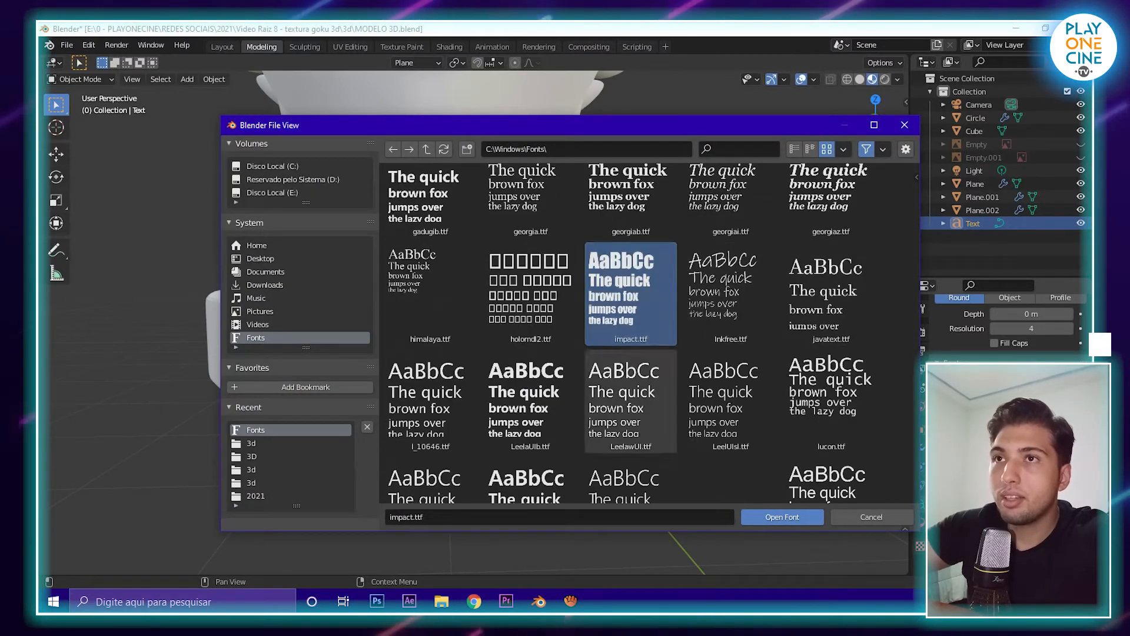
double_click(624, 289)
- Scale the GOKU text up to nearly fill the nameplate and push it back toward the plate along the Plane orientation's Z axis
key(s)
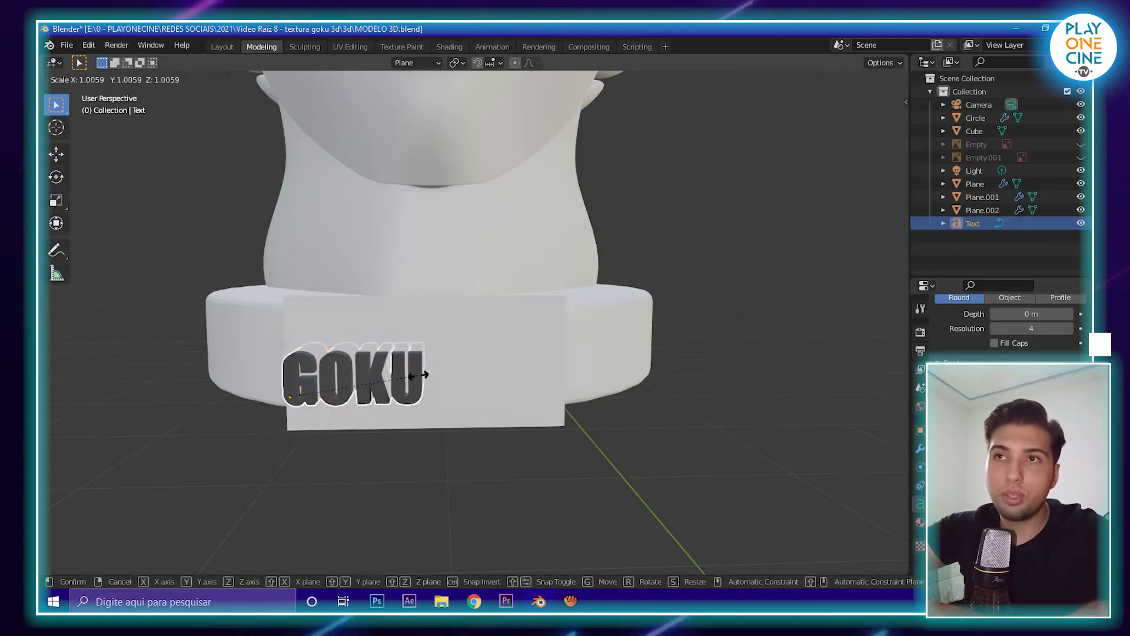
click(533, 363)
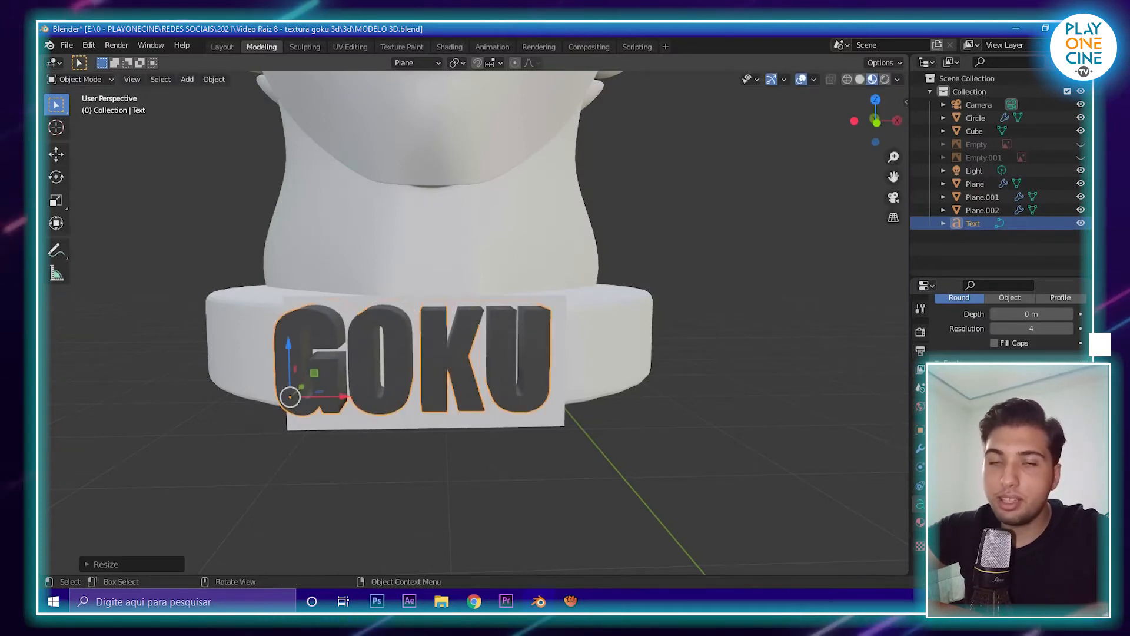
key(g)
key(z)
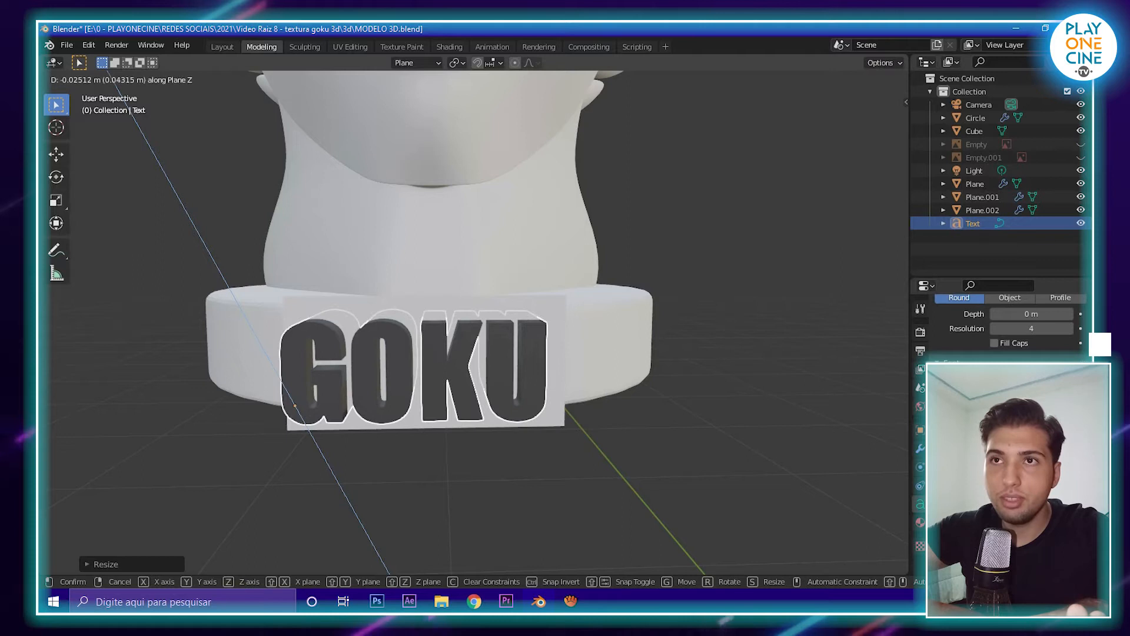
key(Return)
- Deselect the text and inspect the lettering, the pedestal and the whole bust from several angles
middle_drag(447, 341, 520, 382)
drag(445, 500, 422, 483)
drag(493, 473, 496, 470)
middle_drag(506, 464, 517, 394)
scroll(470, 412, down, 6)
click(580, 436)
scroll(579, 435, up, 2)
middle_drag(470, 353, 441, 365)
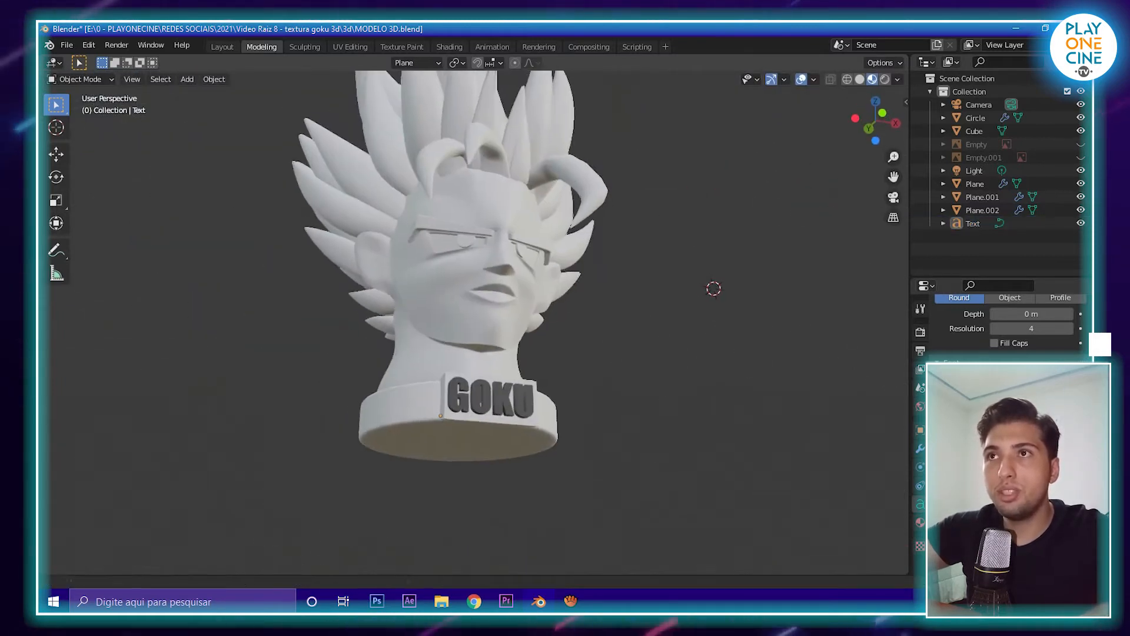
scroll(477, 318, up, 2)
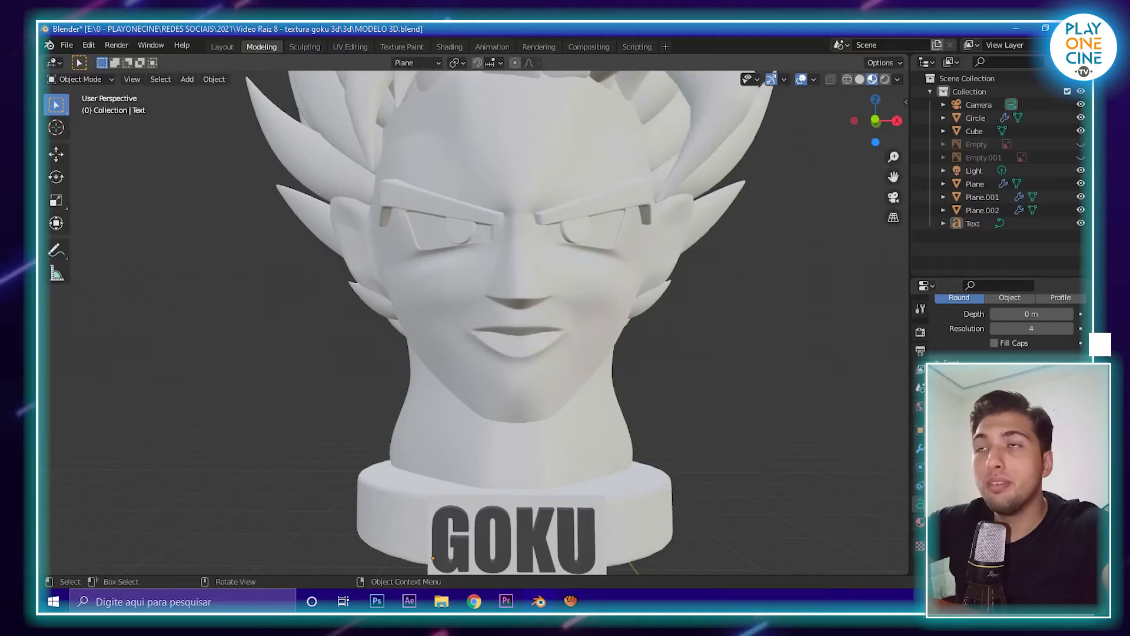
middle_drag(471, 324, 500, 318)
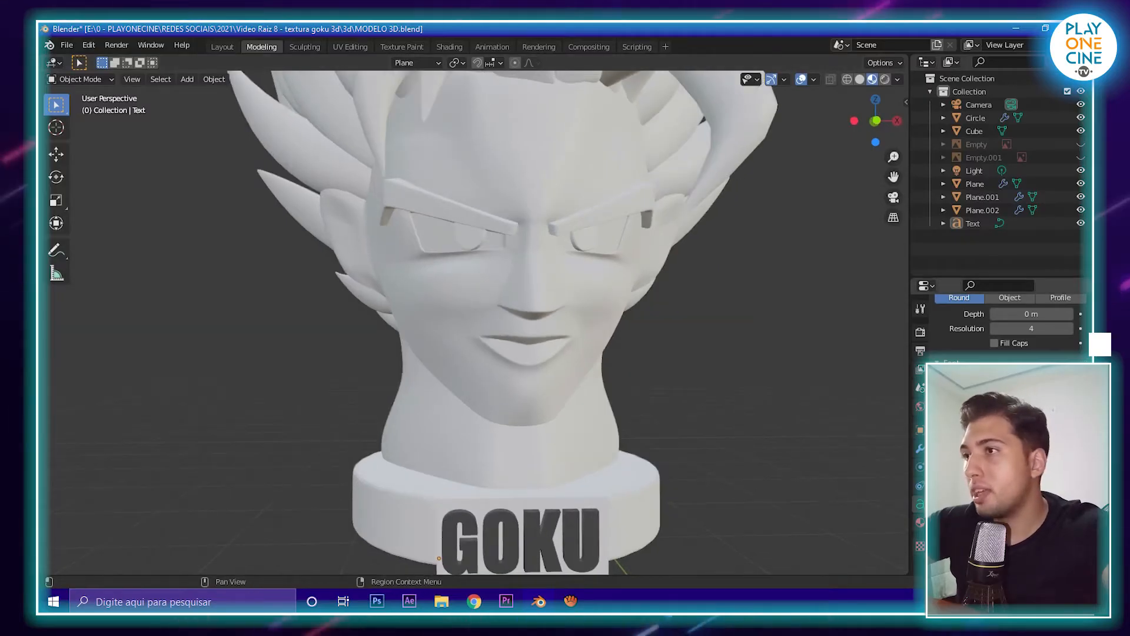
- Give the head mesh a new material with a light orange skin-tone base colour, about H 0.098, S 0.507, V 0.906
click(920, 522)
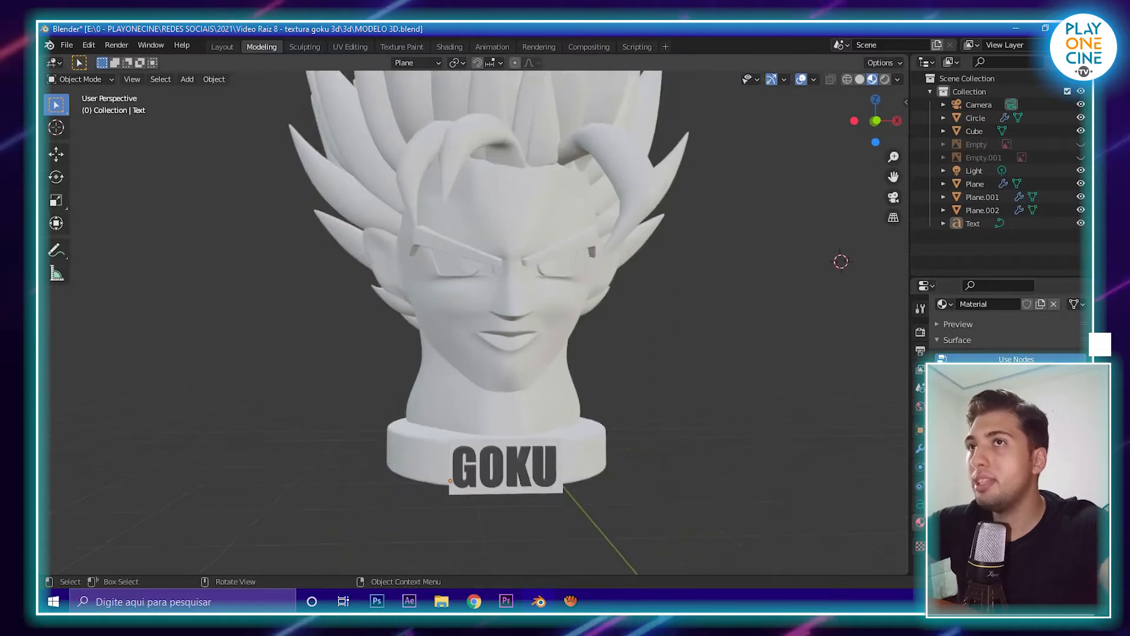
shift+middle_drag(530, 294, 488, 337)
middle_drag(489, 337, 505, 337)
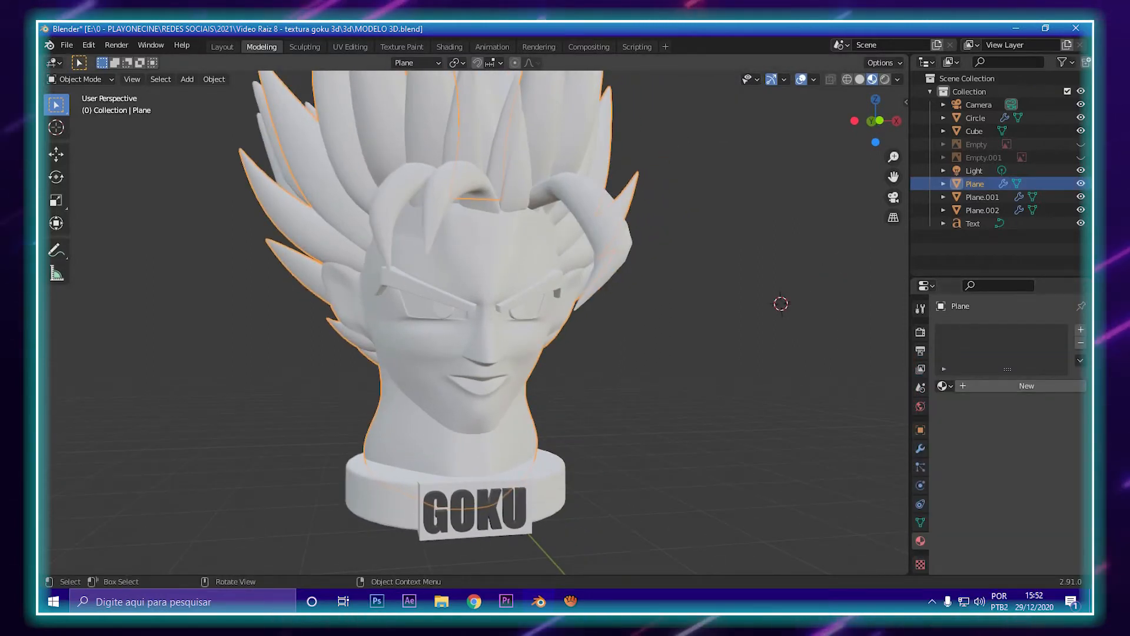
click(450, 310)
click(459, 345)
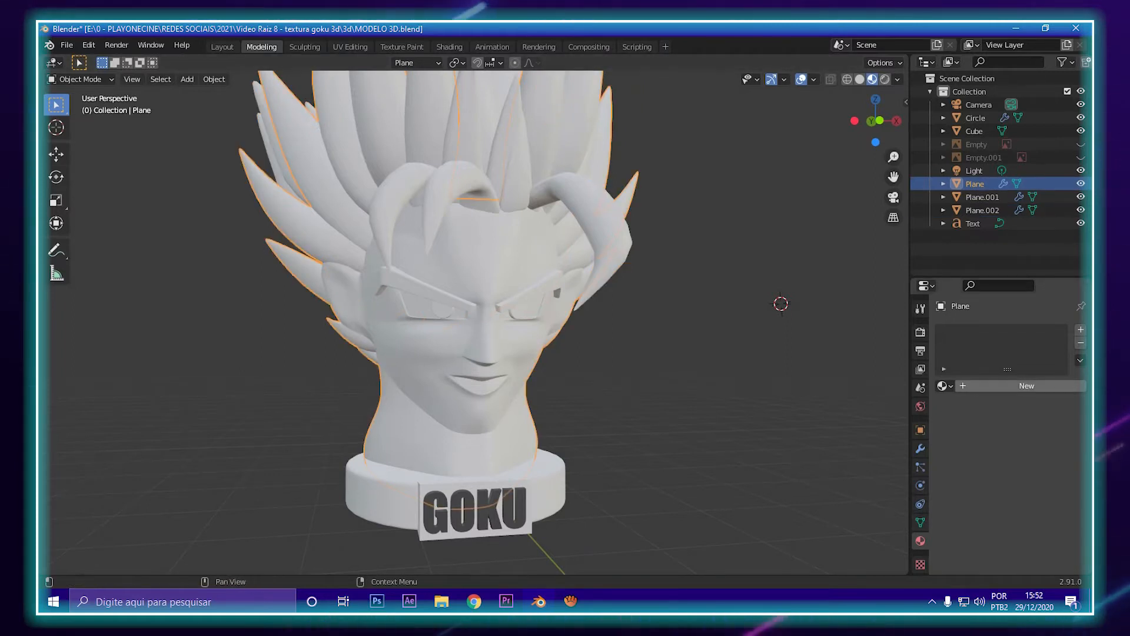
click(1026, 385)
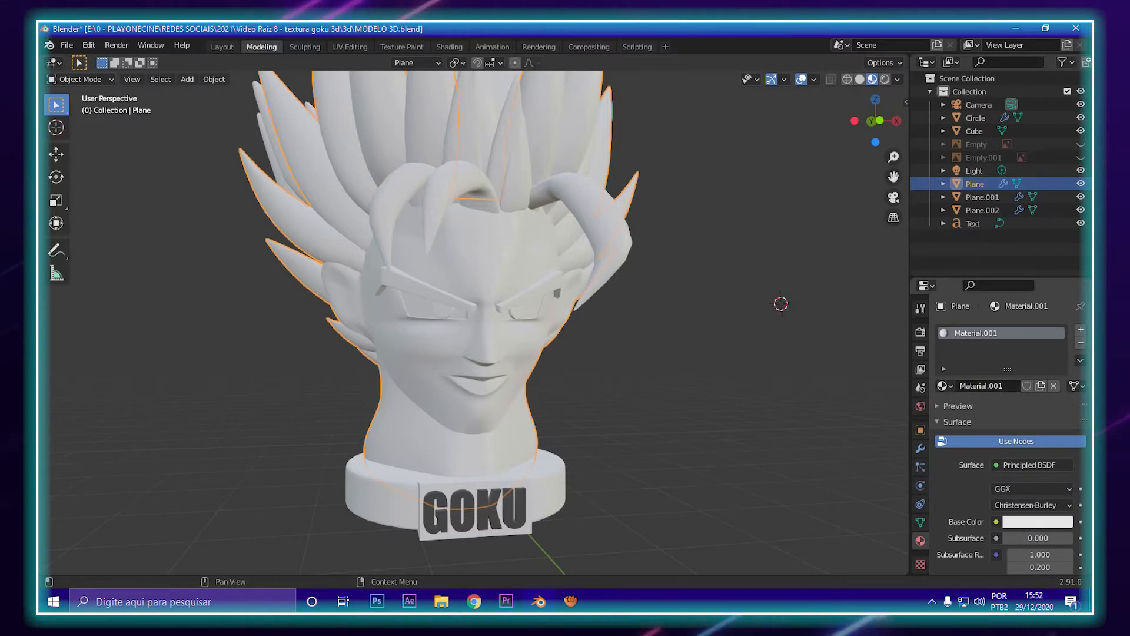
click(1038, 522)
drag(978, 401, 976, 406)
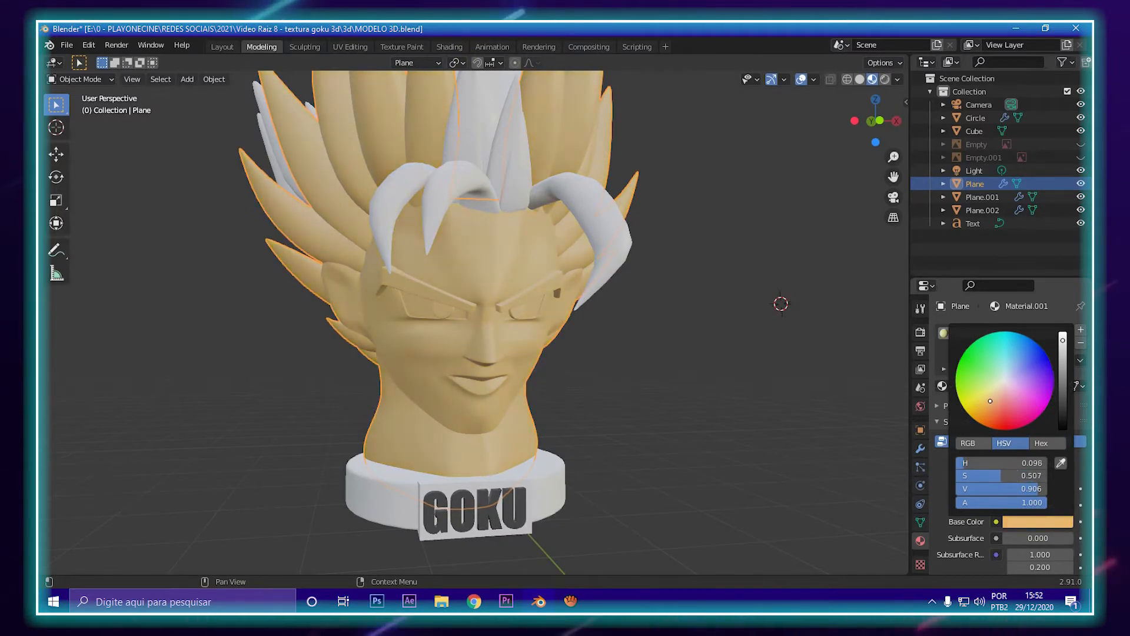
middle_drag(612, 330, 583, 377)
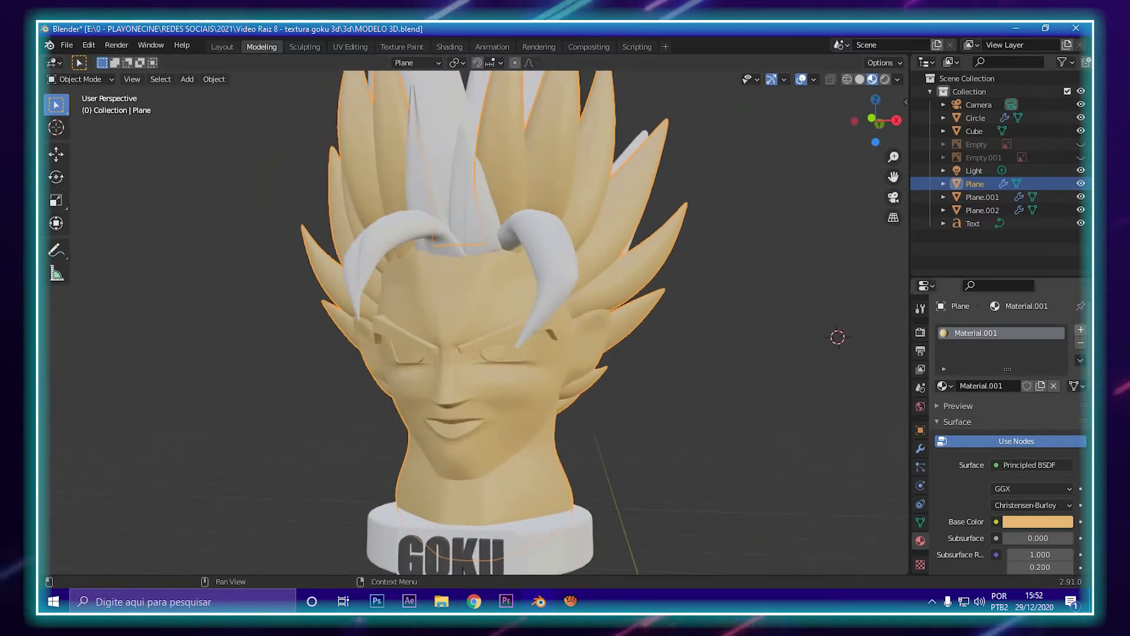
- Add a second material slot to the head mesh holding a new material with a fully saturated cyan base colour
click(1080, 329)
click(1007, 412)
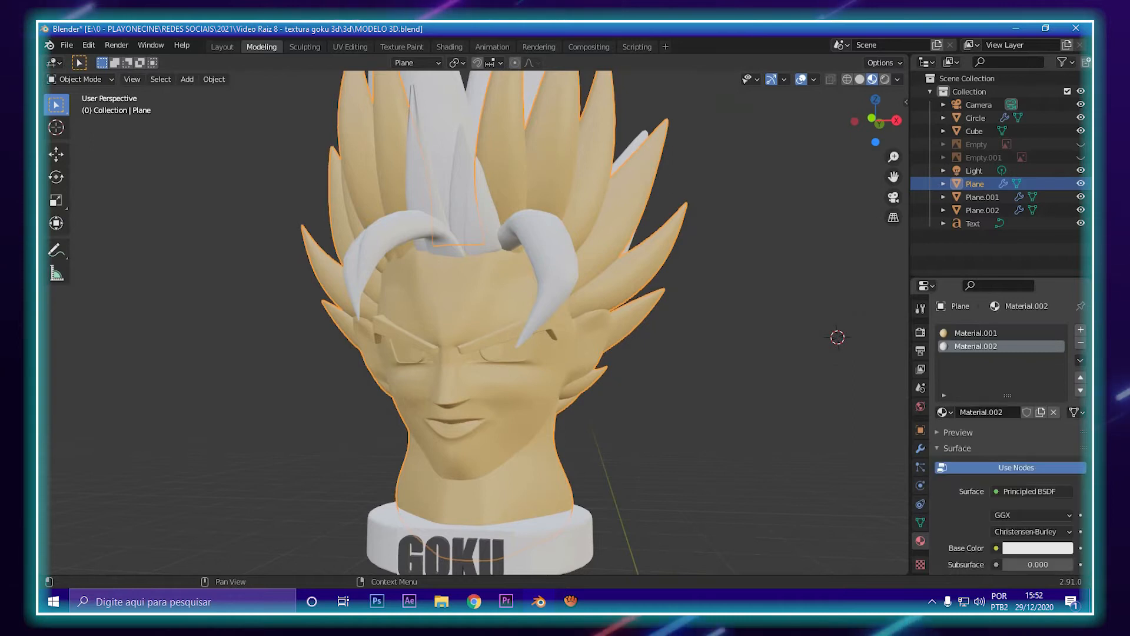
click(1037, 548)
click(1005, 363)
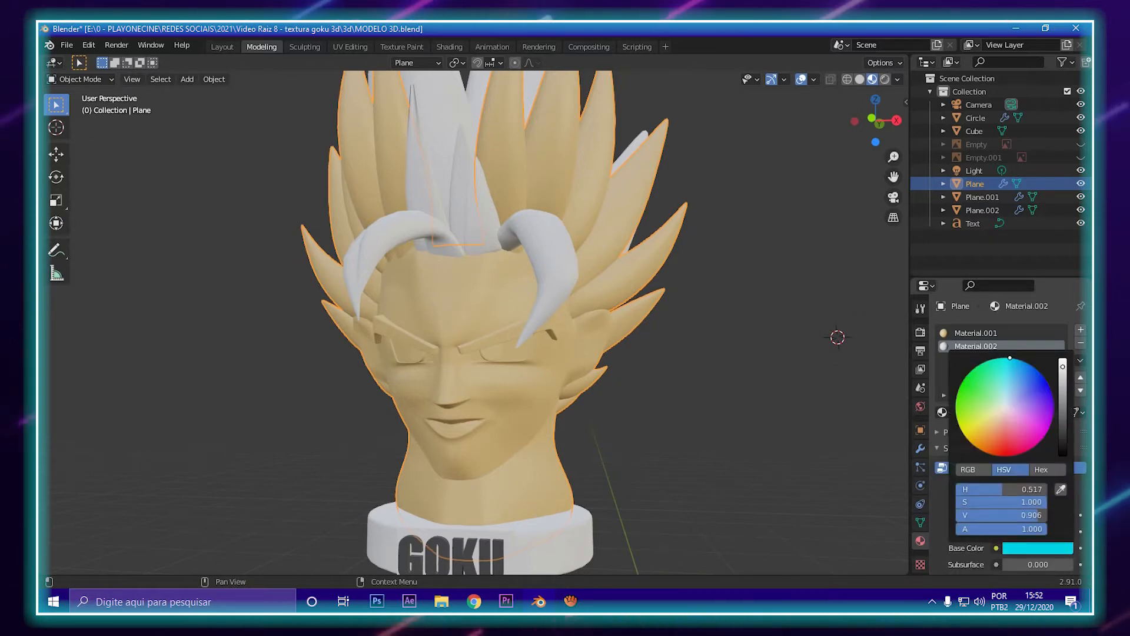
middle_drag(683, 342, 647, 341)
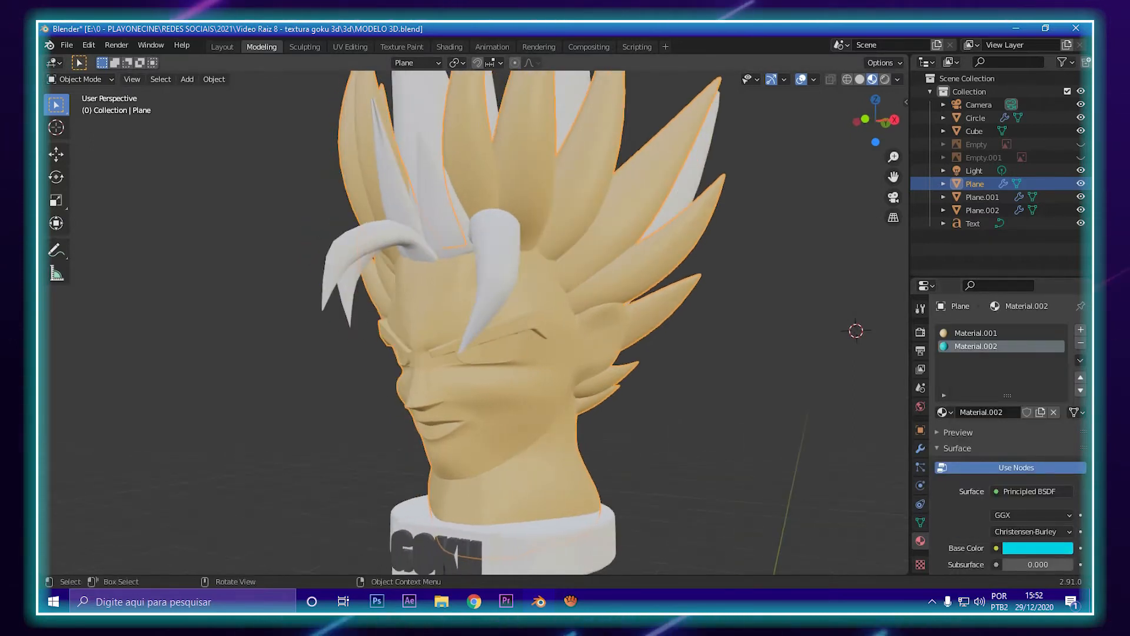
middle_drag(1006, 379, 1007, 376)
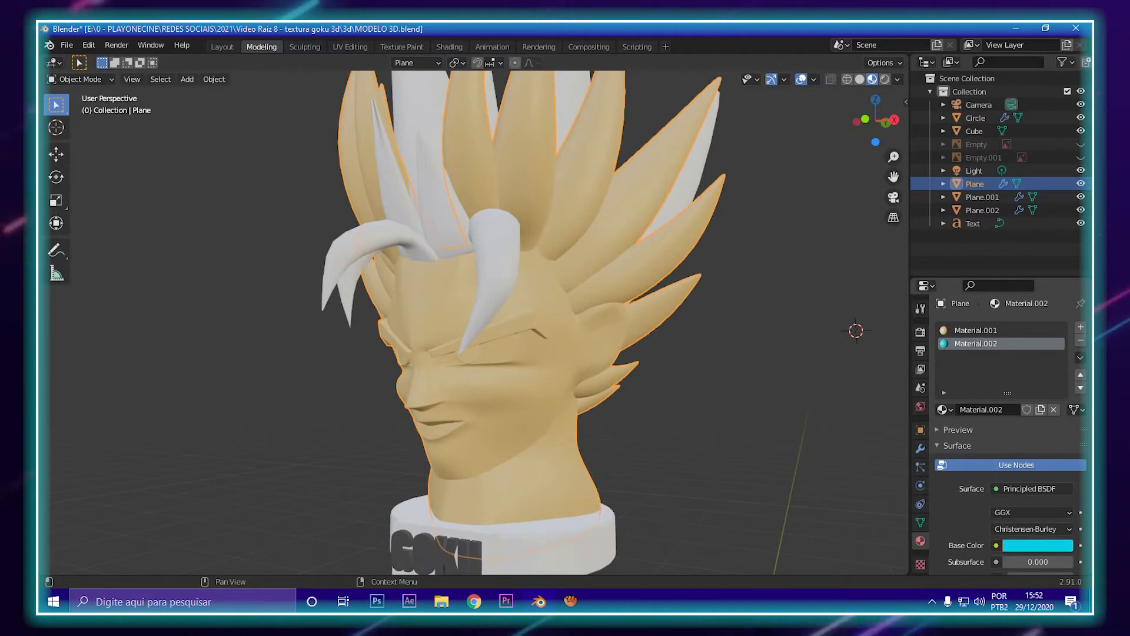
- Enter Edit Mode on the head mesh and circle-select faces on the large upper hair spikes along the side
scroll(647, 341, down, 1)
middle_drag(648, 341, 624, 333)
scroll(635, 342, down, 2)
key(Tab)
scroll(477, 320, up, 5)
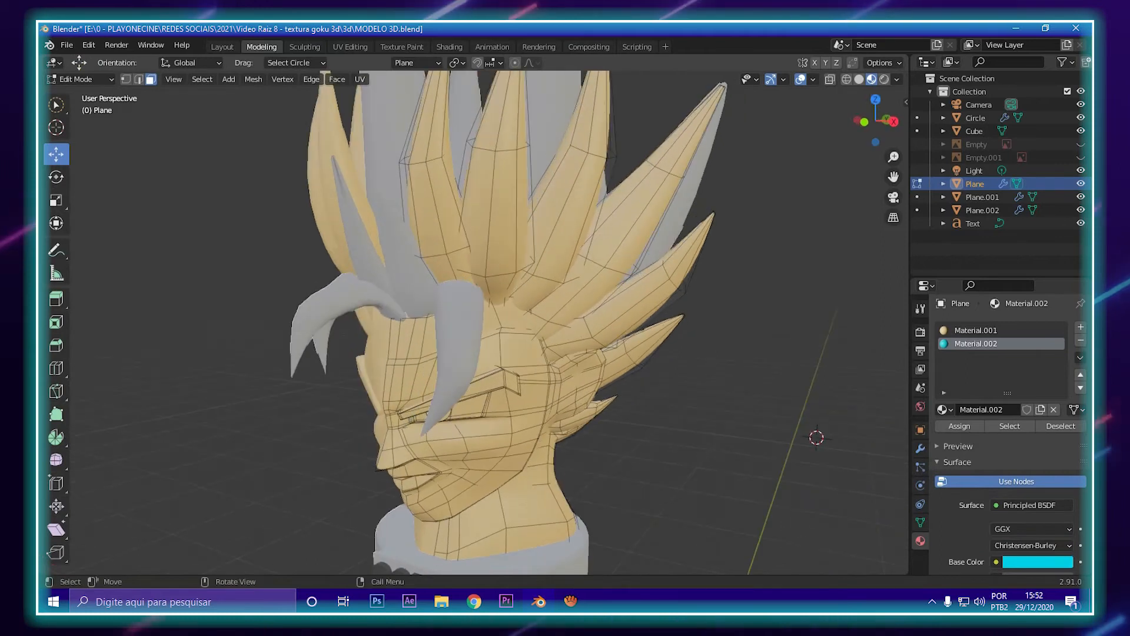
middle_drag(477, 321, 413, 303)
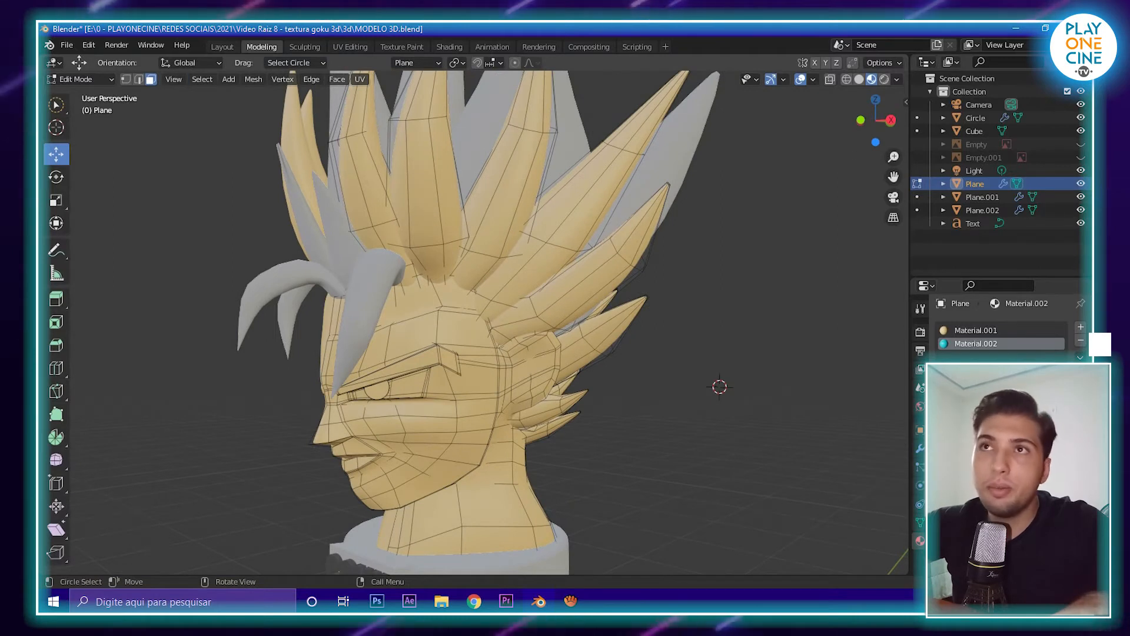
middle_drag(413, 303, 439, 323)
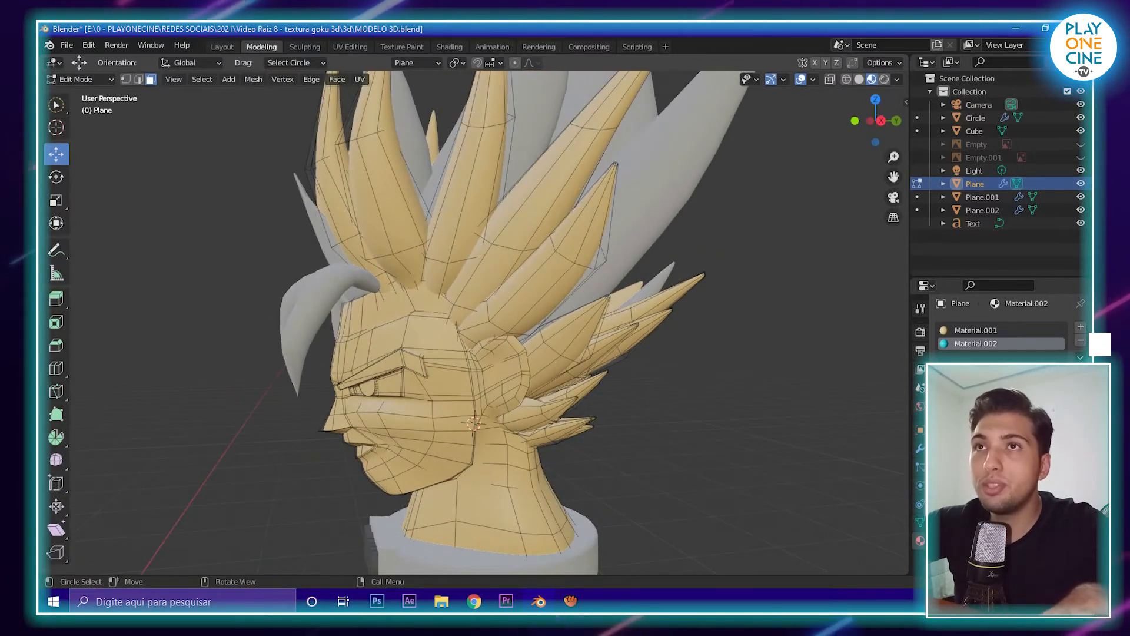
drag(342, 203, 354, 201)
shift+drag(459, 221, 447, 229)
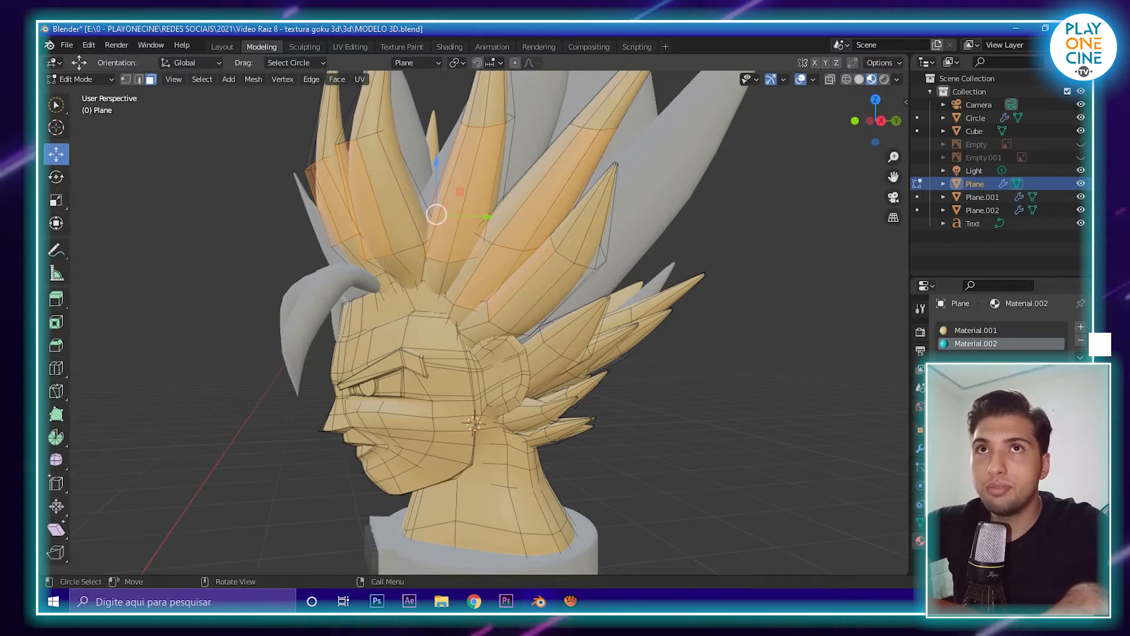
- Add faces of the rear hair spikes and the smaller ones behind the ear to the selection
middle_drag(686, 344, 595, 306)
alt+shift+click(648, 316)
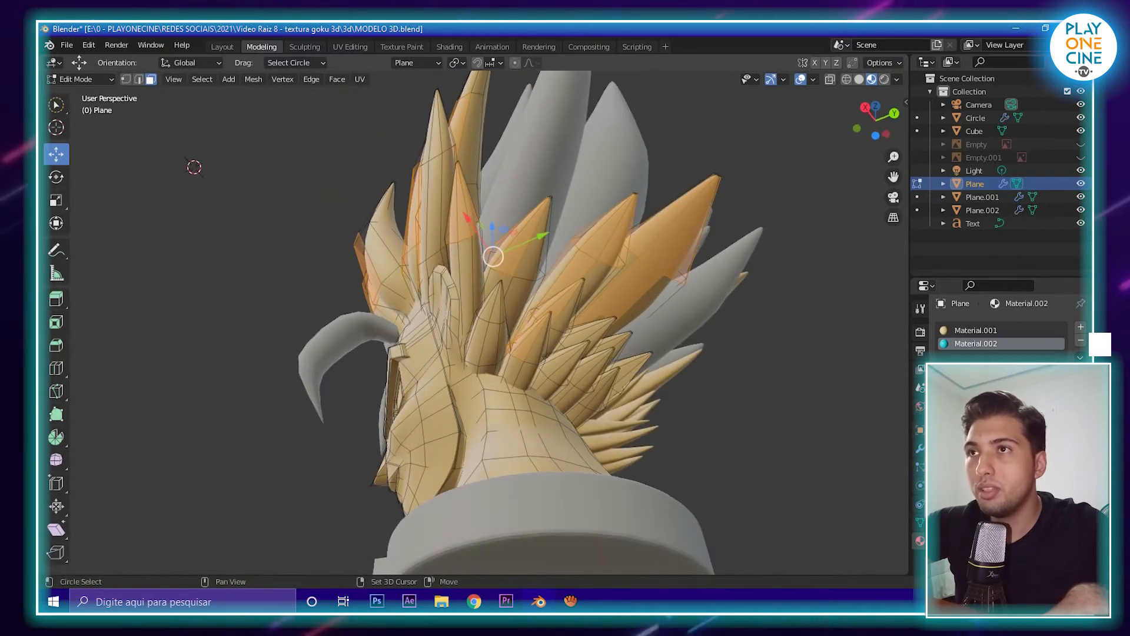
shift+drag(580, 306, 624, 374)
mouse_move(471, 276)
shift+mouse_down()
mouse_move(509, 294)
mouse_move(639, 309)
shift+mouse_up()
middle_drag(532, 301, 532, 358)
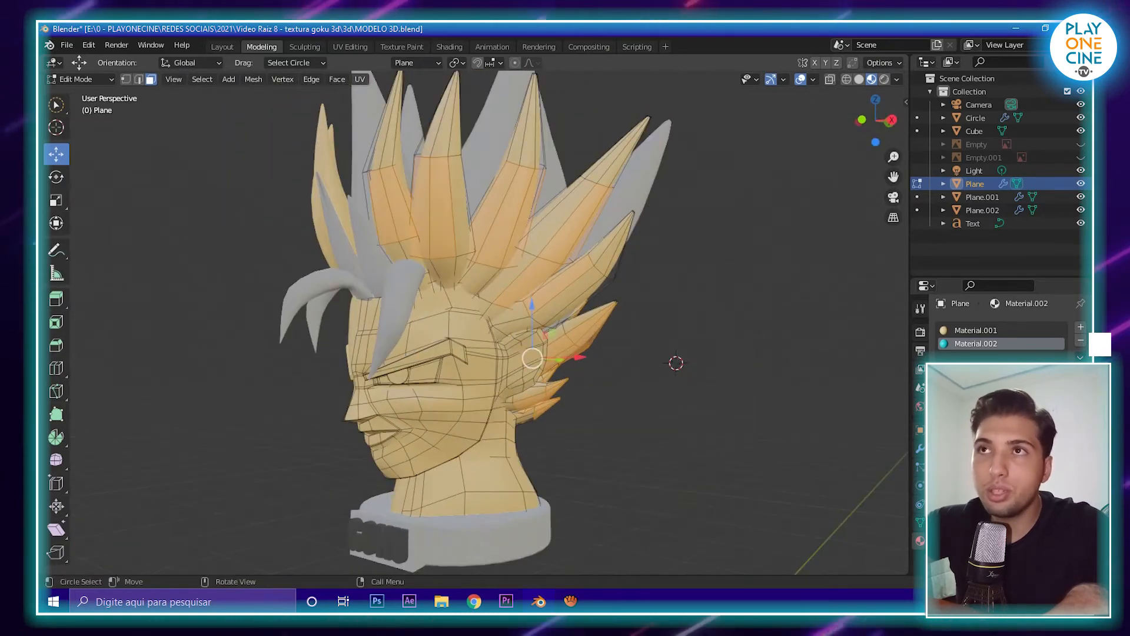
mouse_move(532, 357)
middle_down()
mouse_move(539, 332)
mouse_move(537, 356)
middle_up()
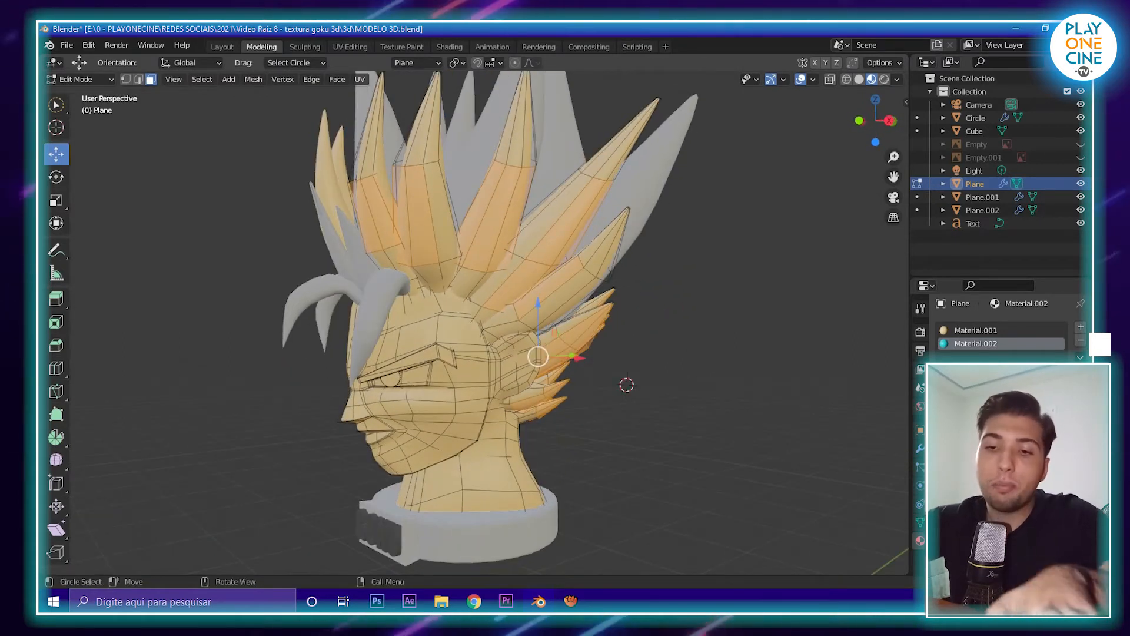
- Extend the selection to all linked hair-spike geometry, assign the cyan material to it and return to Object Mode
key(ctrl+l)
middle_drag(537, 356, 547, 406)
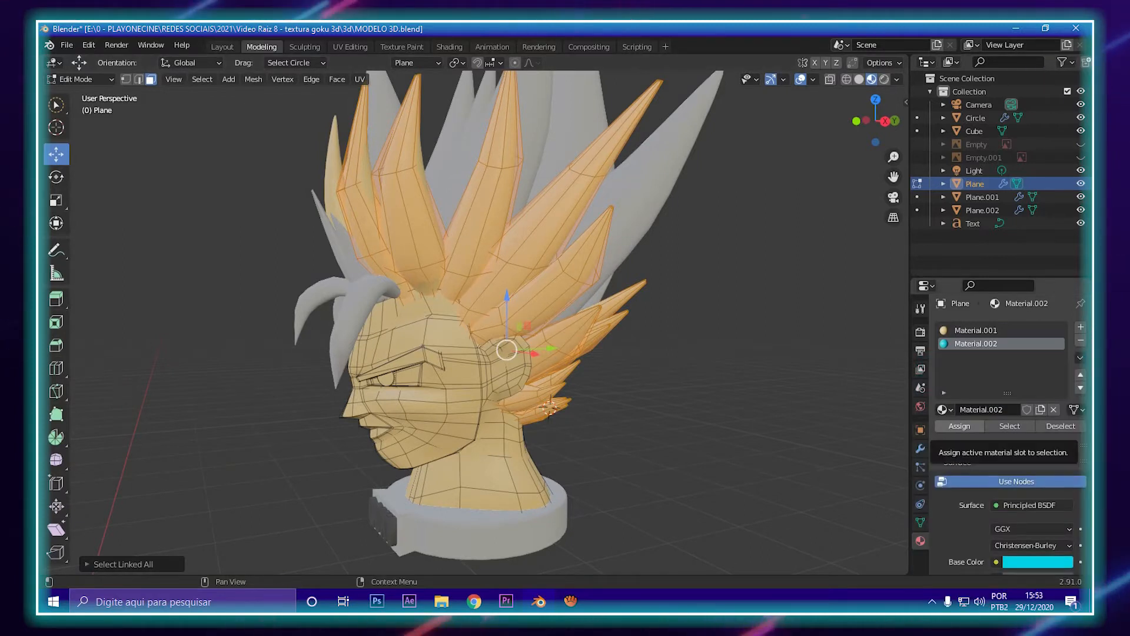
click(959, 426)
middle_drag(694, 377, 722, 399)
key(Tab)
key(Tab)
shift+middle_drag(494, 329, 547, 383)
scroll(548, 382, up, 1)
key(Tab)
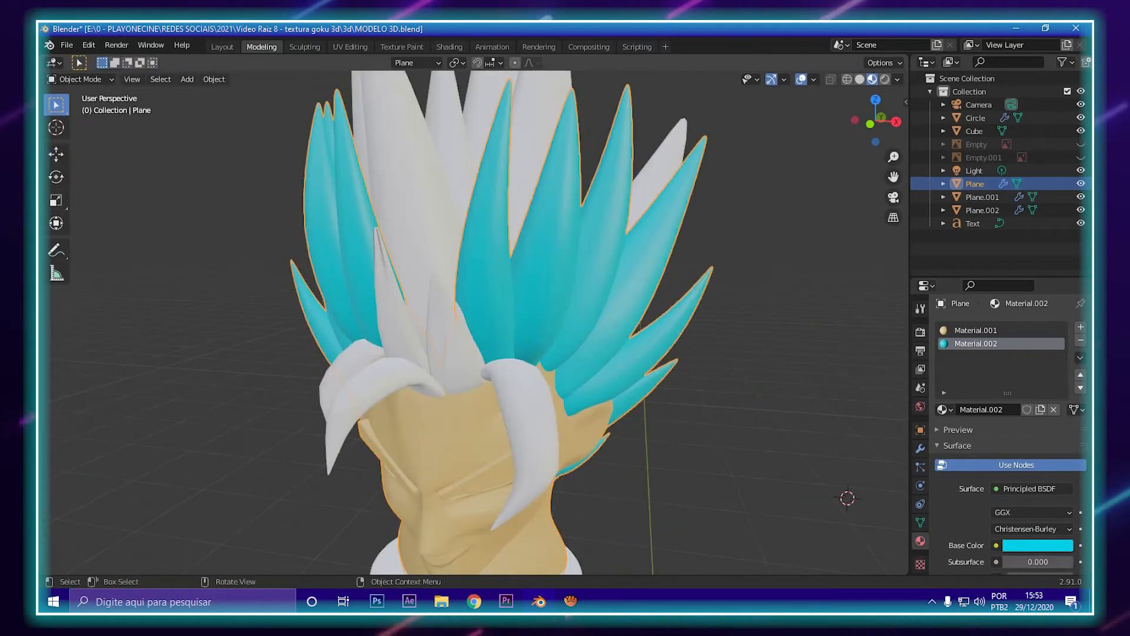
- Apply the existing cyan Material.002 to the central hair mesh Plane.002
click(391, 189)
scroll(474, 322, down, 4)
middle_drag(474, 322, 509, 336)
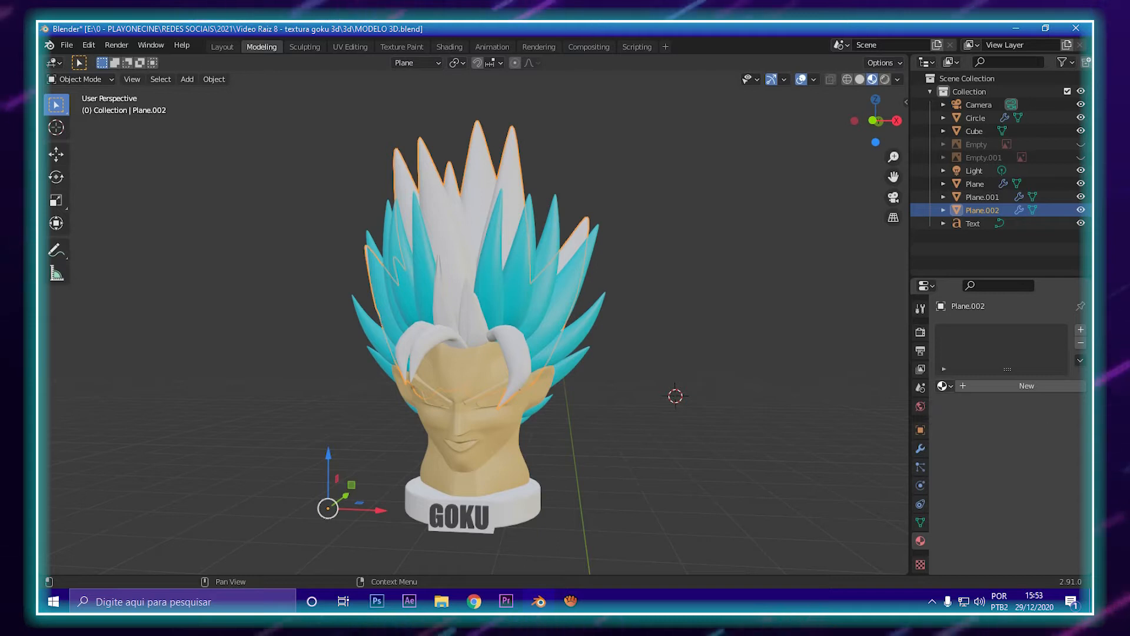
click(944, 385)
click(832, 431)
mouse_move(677, 354)
middle_down()
mouse_move(627, 341)
mouse_move(703, 333)
mouse_move(662, 338)
middle_up()
scroll(675, 384, up, 4)
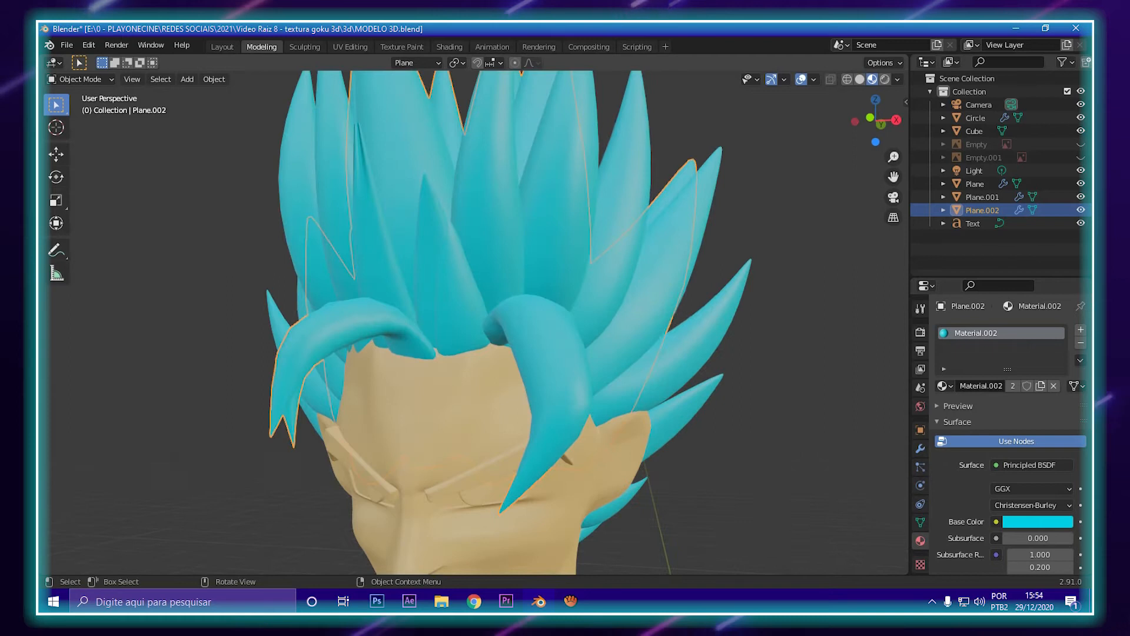
- Select the eyebrow's entire linked geometry in the head mesh and assign the cyan material to it
click(518, 400)
key(Tab)
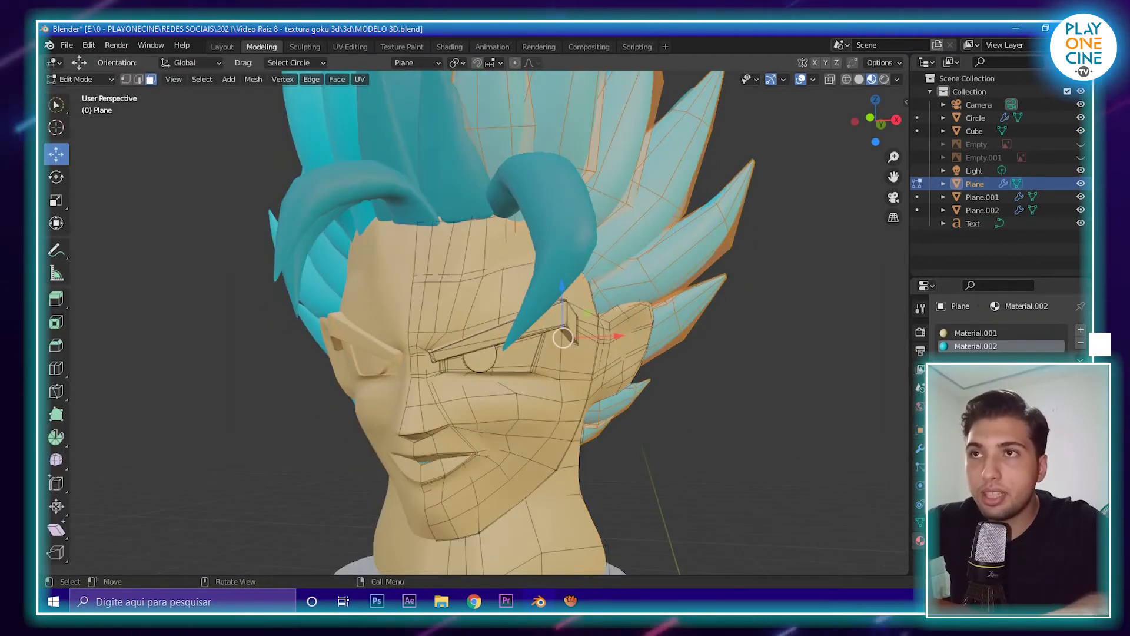
click(478, 349)
scroll(478, 349, up, 3)
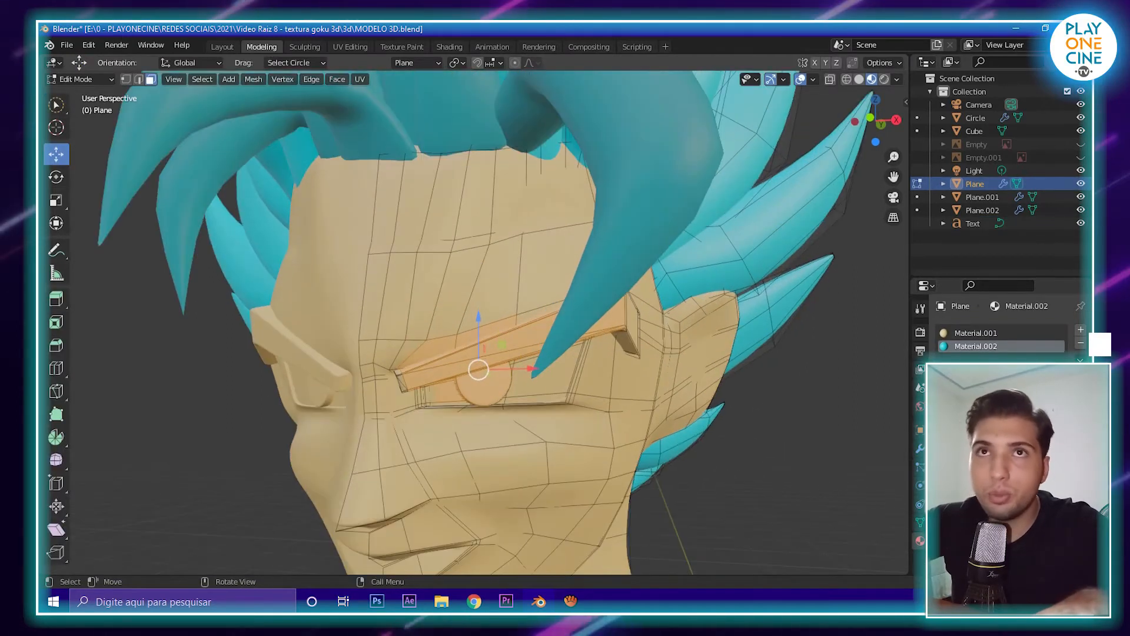
scroll(479, 349, down, 4)
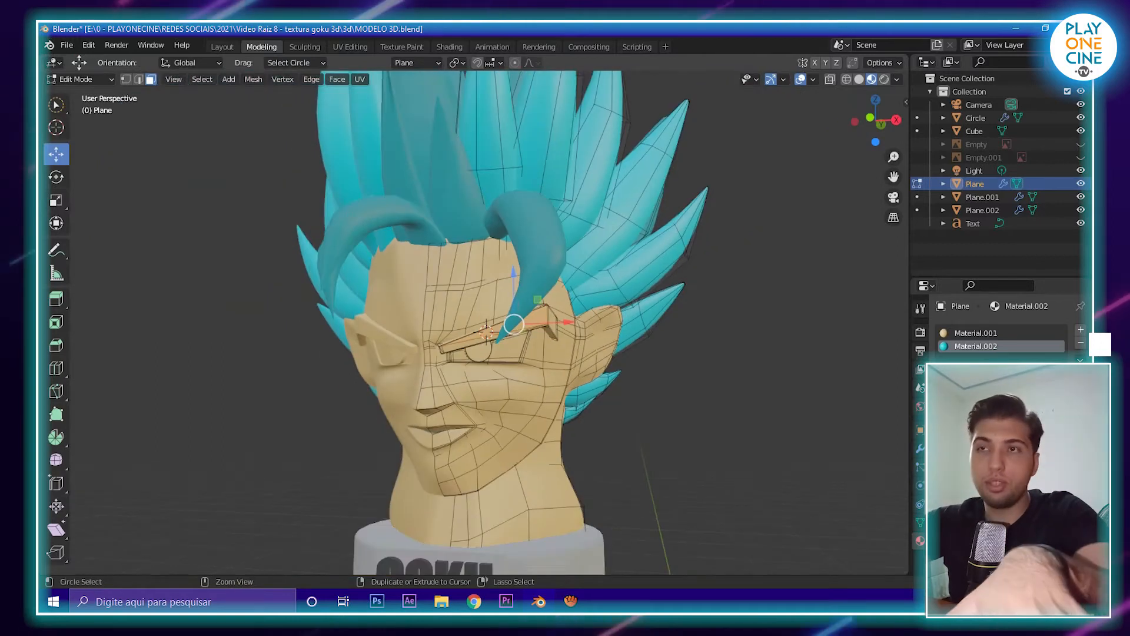
key(ctrl+l)
middle_drag(479, 349, 518, 347)
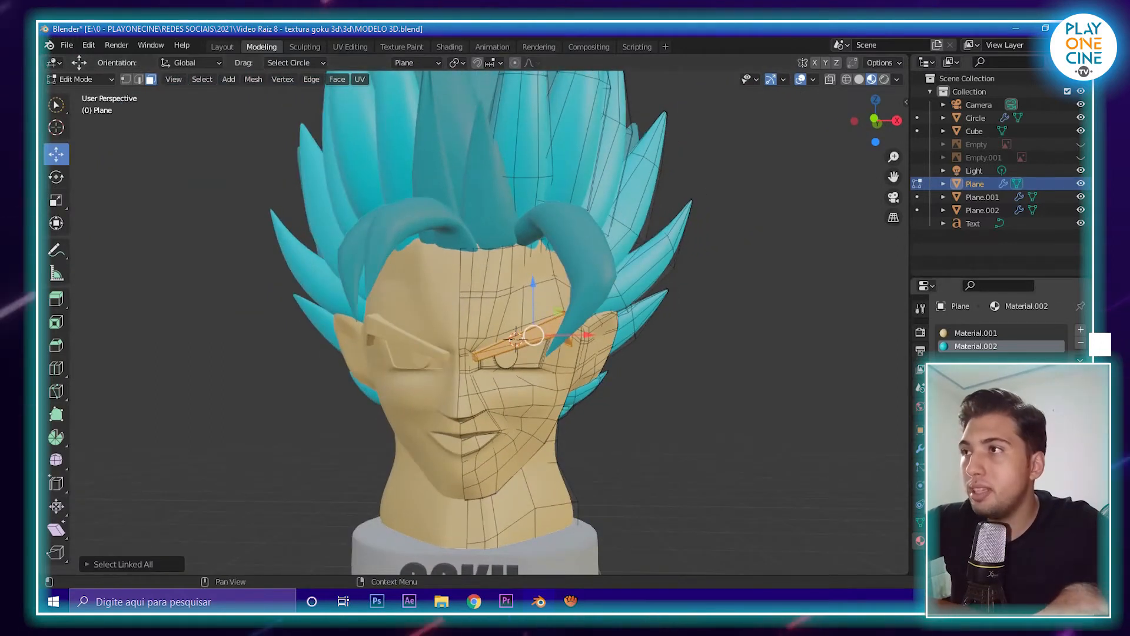
click(961, 426)
- Select the eye-white faces around the iris and assign them a new material with the default white base colour
middle_drag(588, 353, 530, 294)
scroll(529, 294, up, 4)
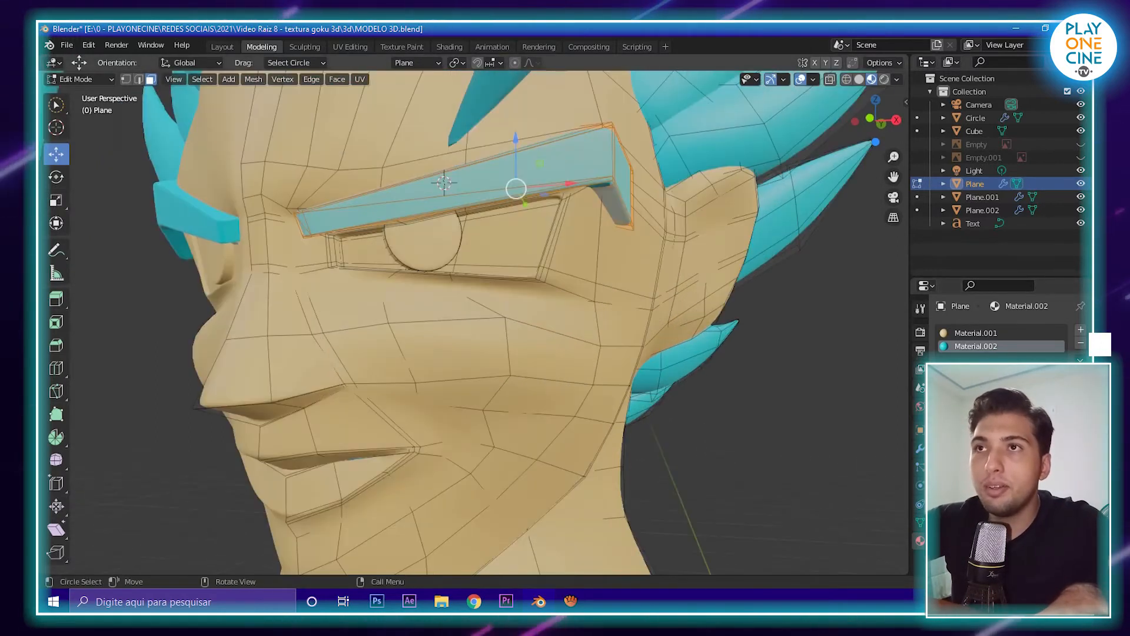
scroll(501, 294, up, 2)
click(518, 210)
shift+middle_drag(518, 210, 551, 288)
scroll(551, 289, up, 5)
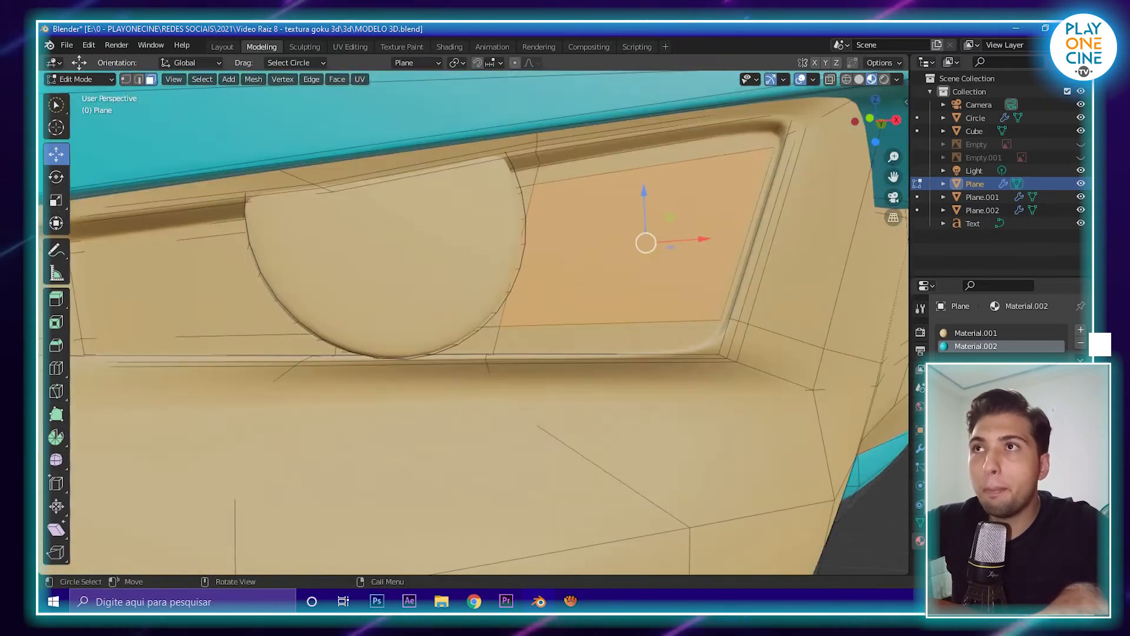
scroll(551, 289, down, 6)
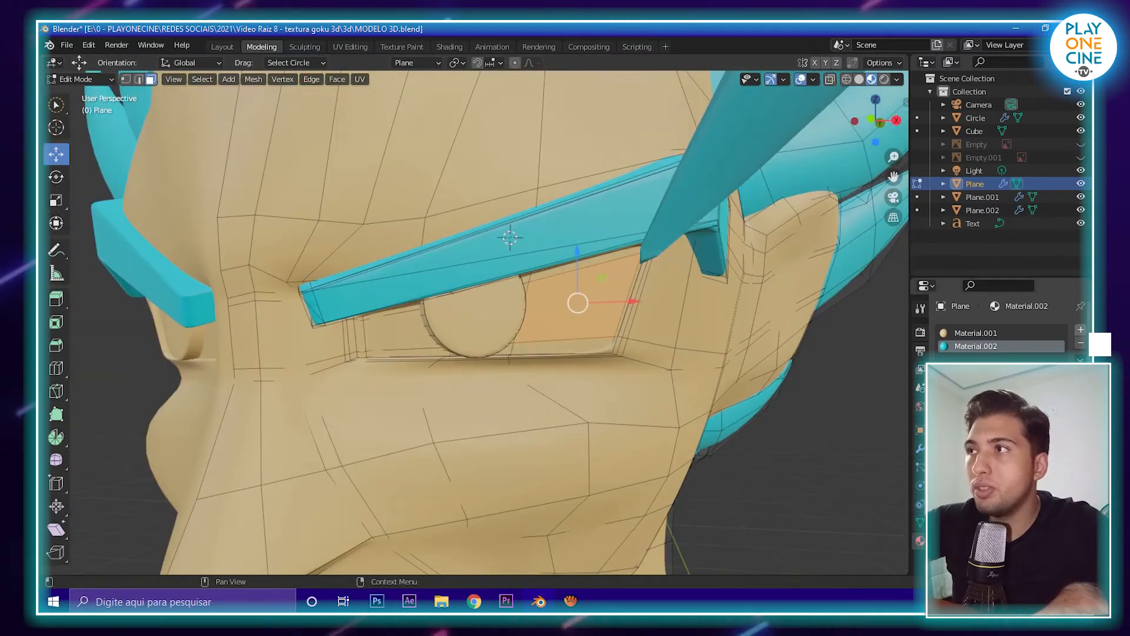
scroll(474, 323, up, 2)
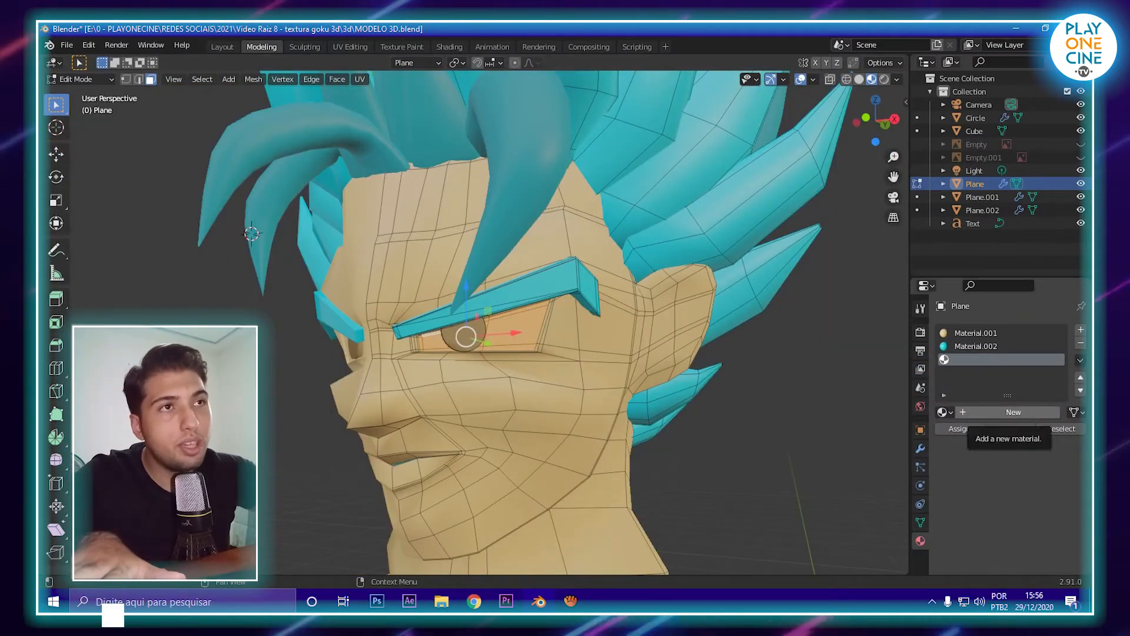
click(1013, 412)
scroll(1009, 441, down, 1)
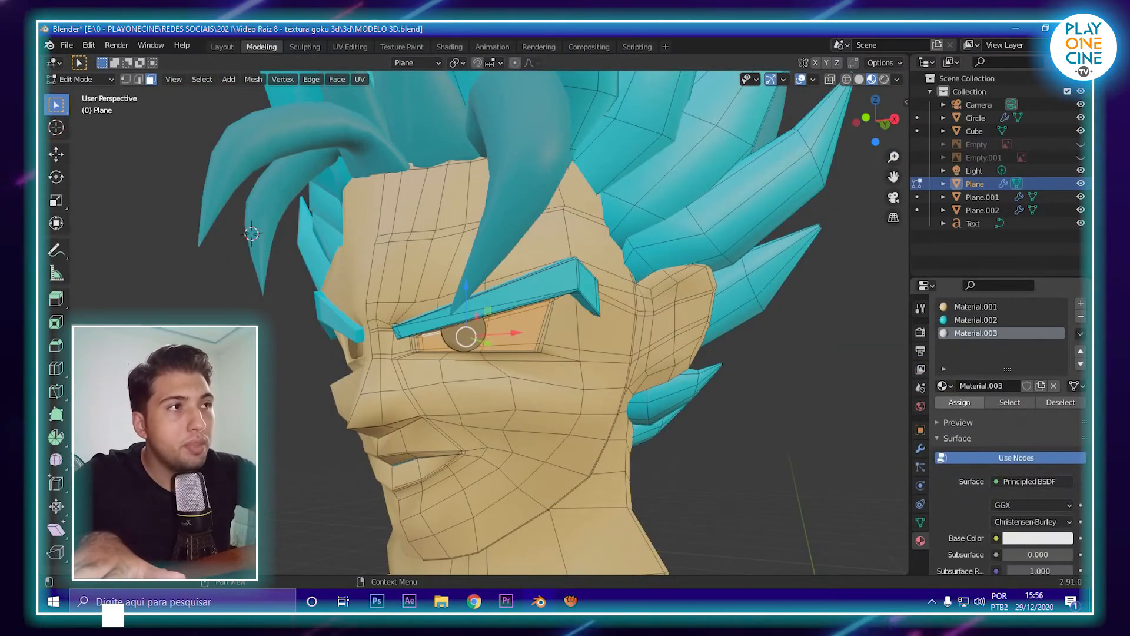
click(959, 403)
middle_drag(589, 353, 688, 353)
key(Tab)
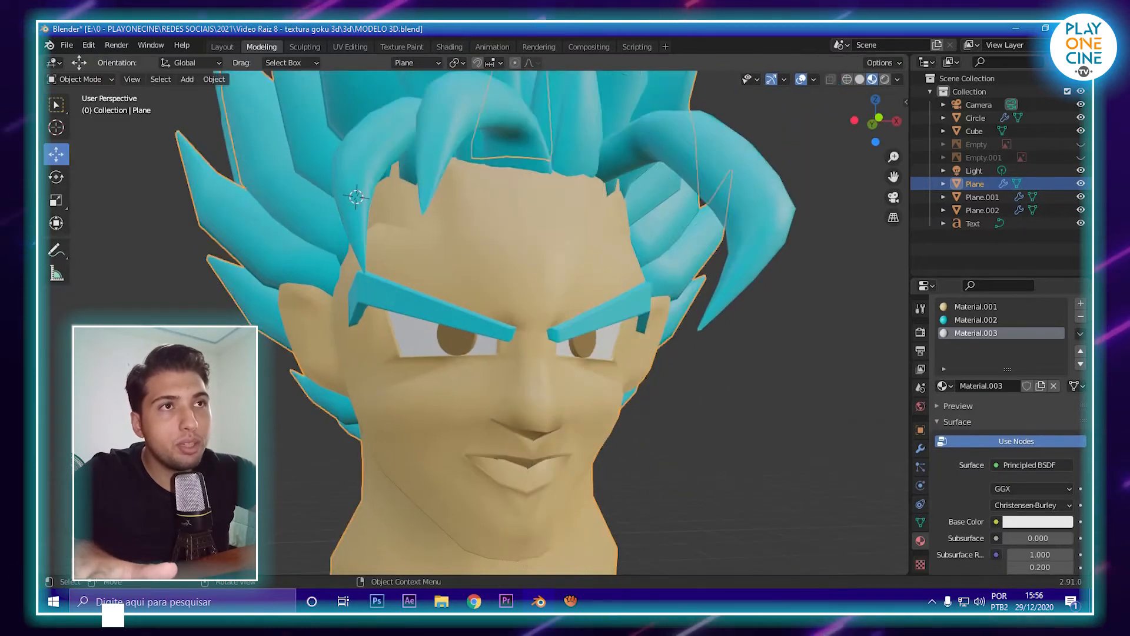
- Select the iris's linked faces in the head mesh in Edit Mode and assign them a new material, Material.004
scroll(588, 353, down, 5)
mouse_move(588, 353)
middle_down()
mouse_move(500, 353)
mouse_move(600, 344)
middle_up()
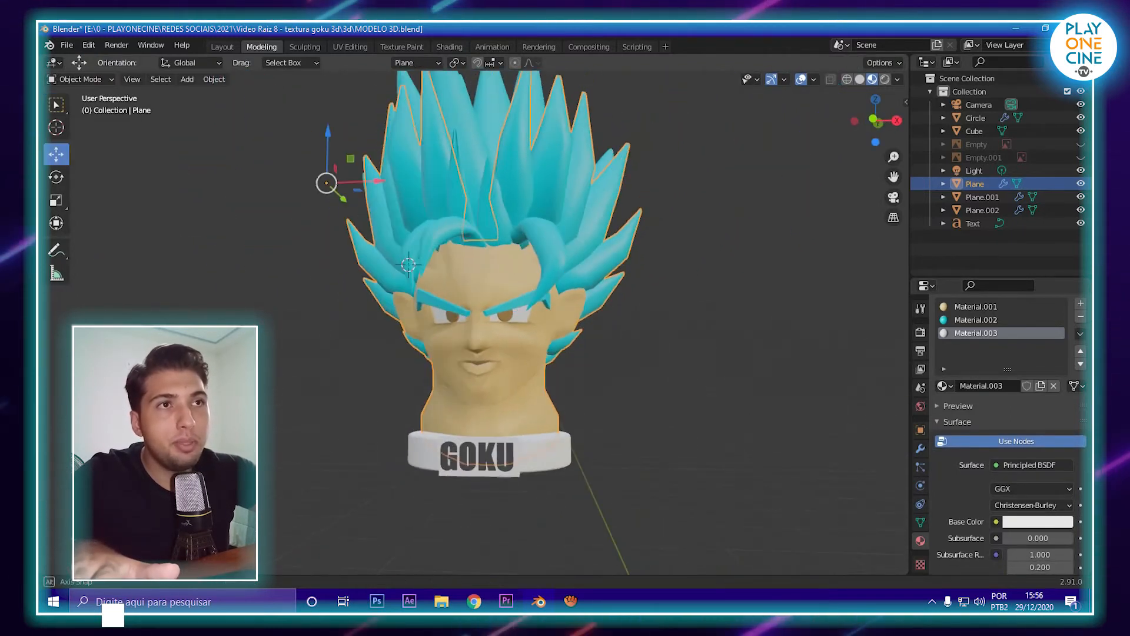
scroll(500, 294, up, 6)
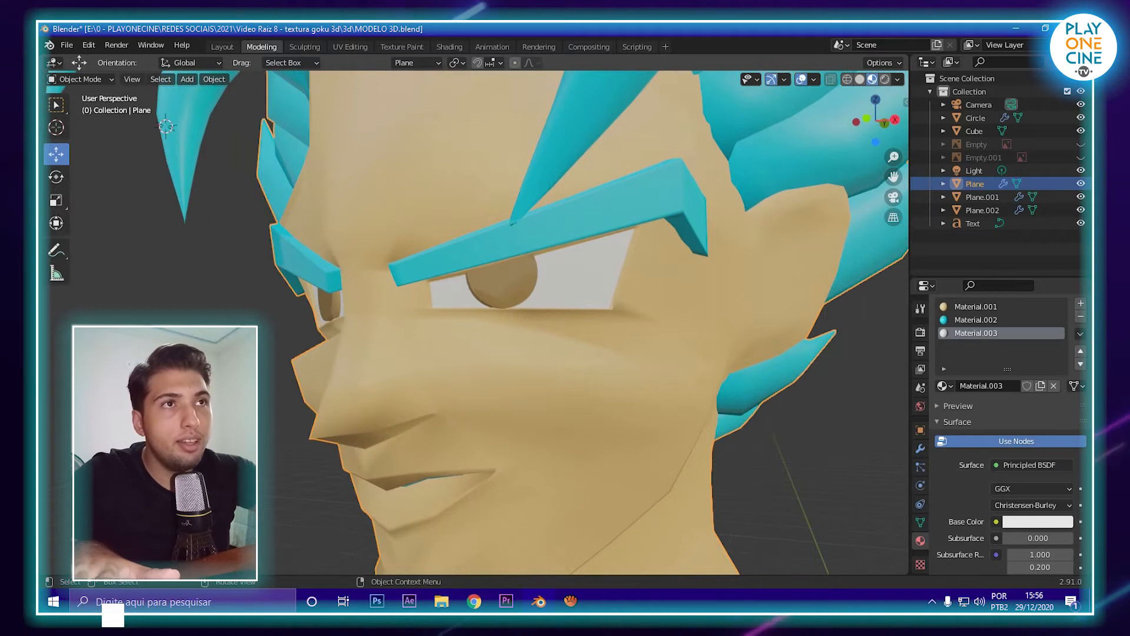
key(Tab)
click(505, 285)
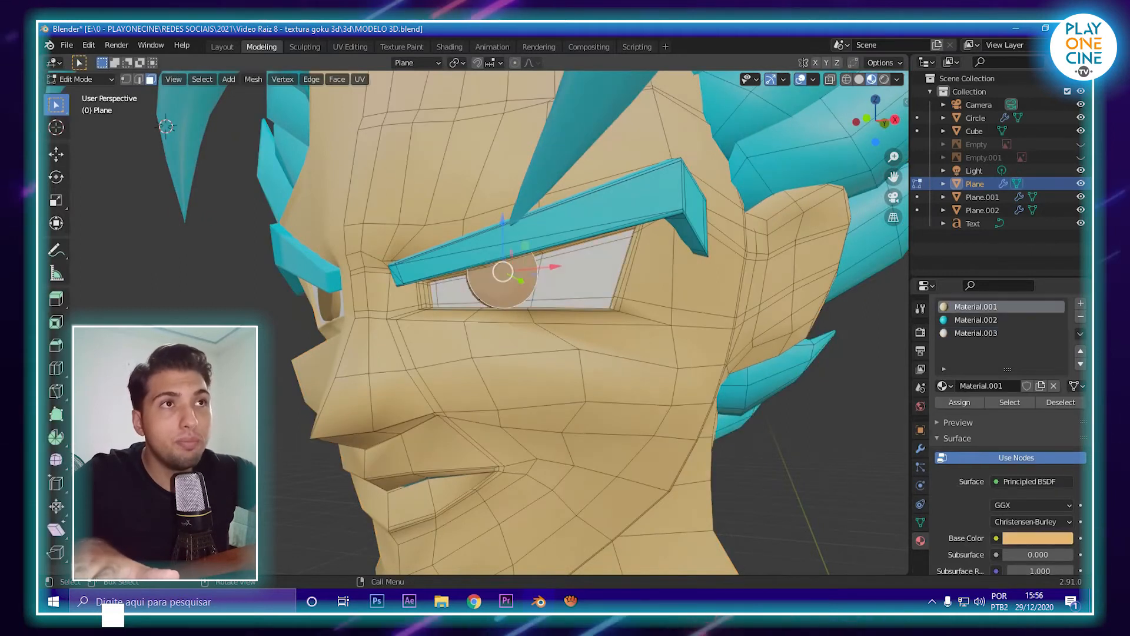
key(ctrl+l)
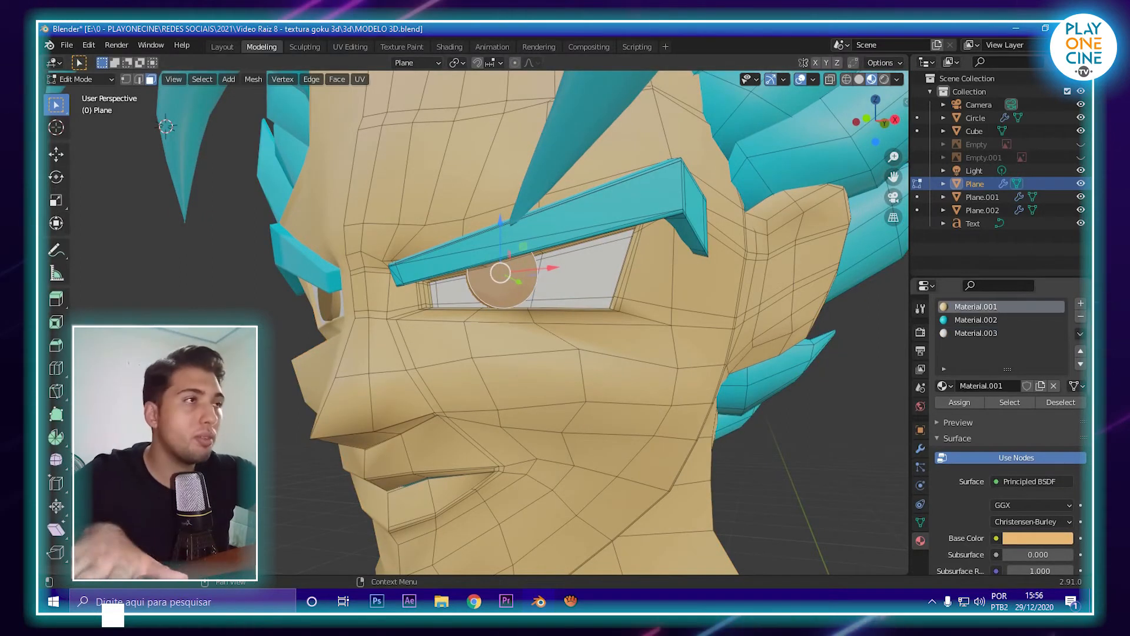
click(1081, 303)
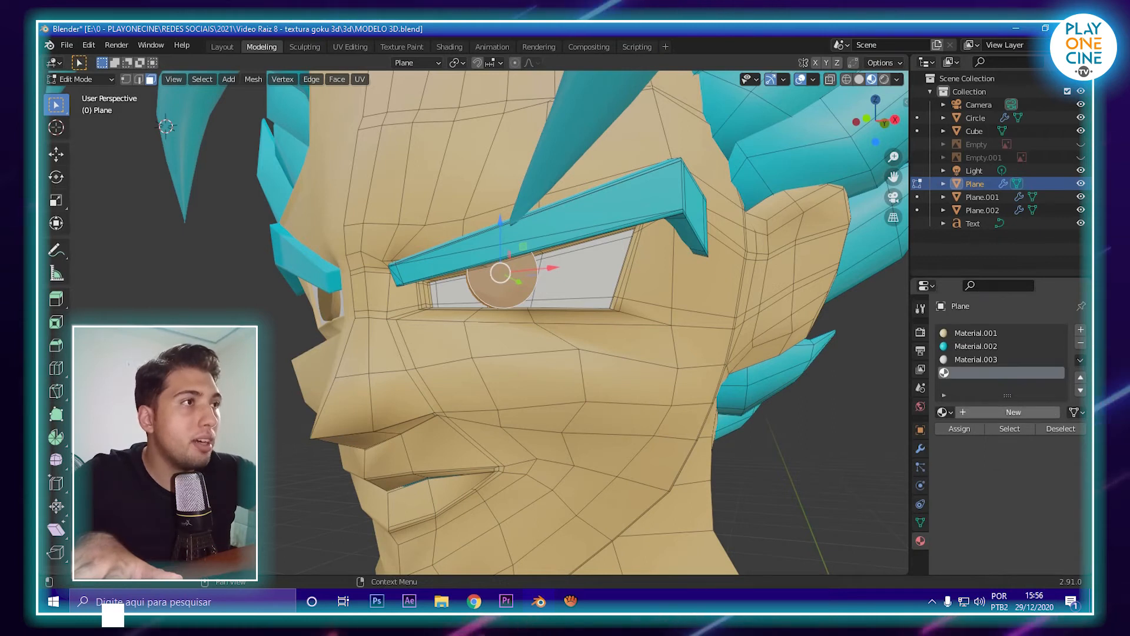
click(1000, 412)
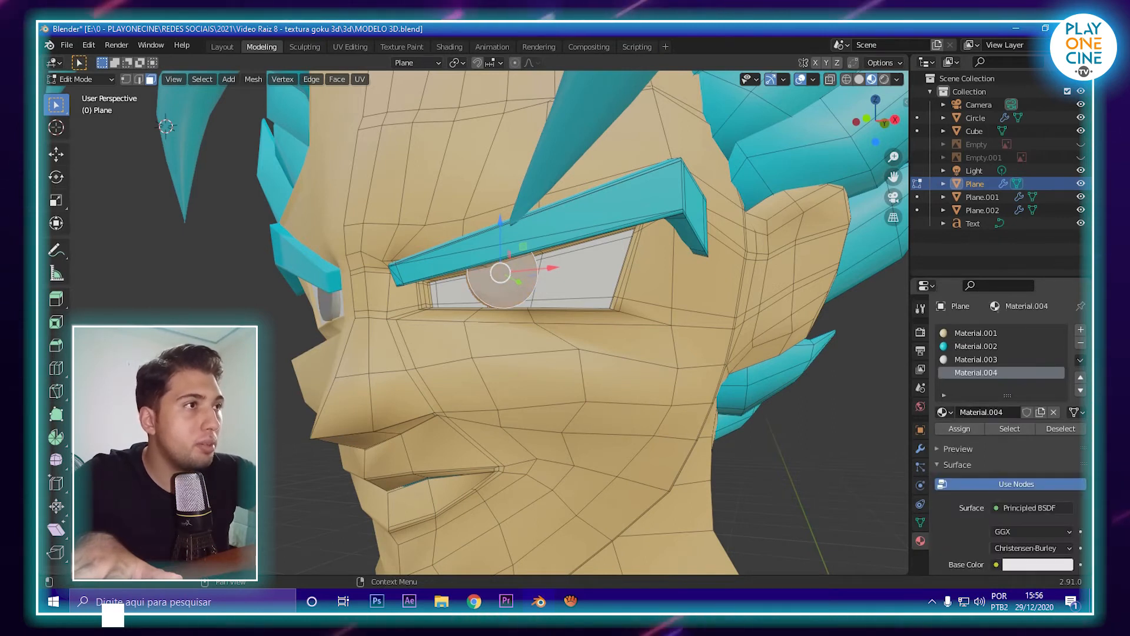
- Set the iris material's base colour to dark teal blue (H 0.539, S 0.770, V 0.480) and return to Object Mode
click(1038, 564)
drag(1062, 383, 1062, 449)
click(1012, 389)
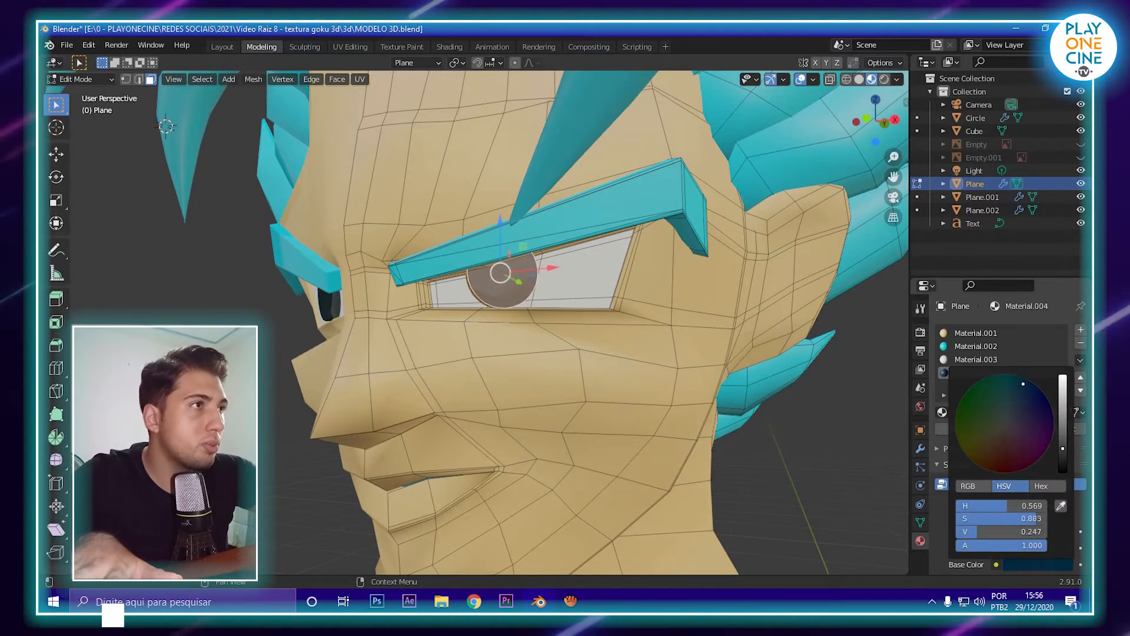
drag(1023, 384, 1018, 388)
drag(1062, 420, 1062, 426)
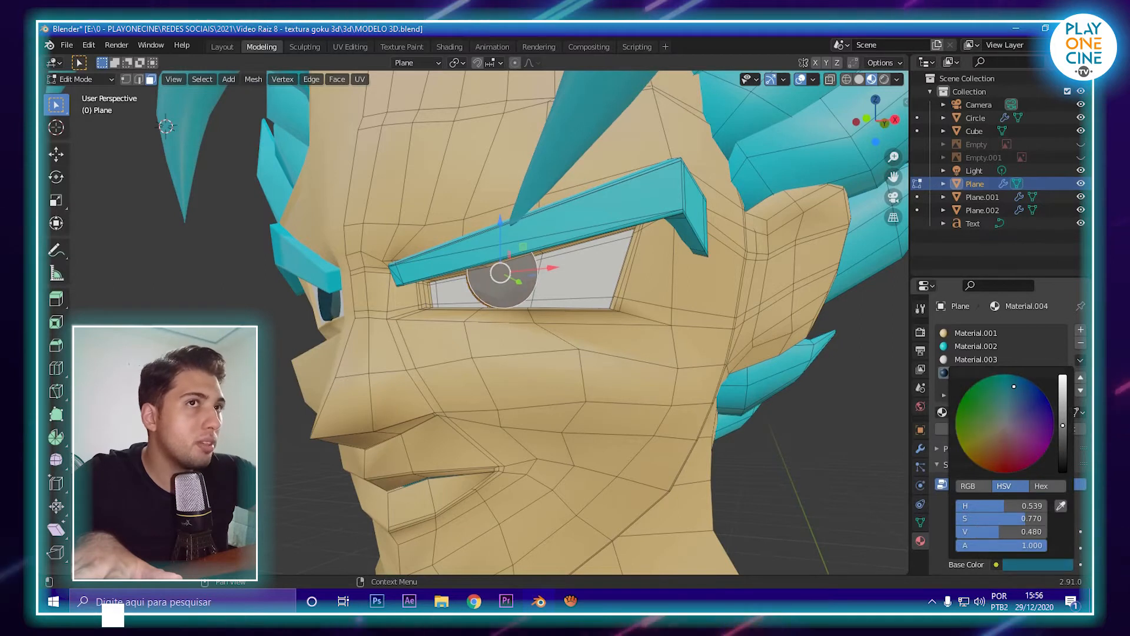
scroll(506, 295, down, 6)
key(Tab)
middle_drag(506, 295, 468, 280)
scroll(506, 294, down, 3)
scroll(488, 295, up, 5)
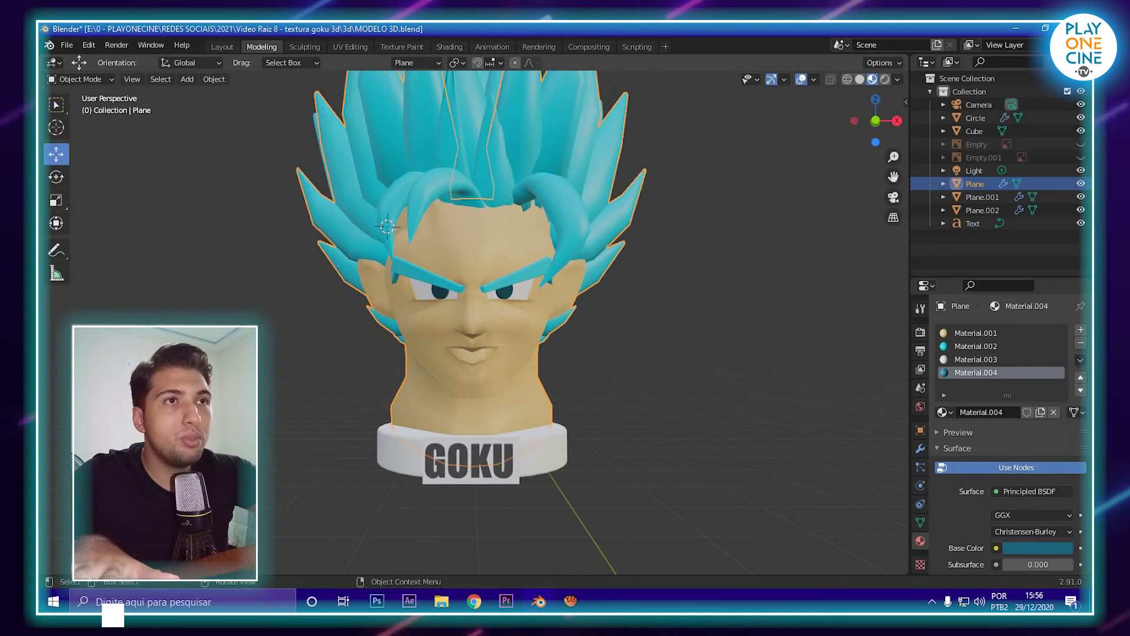
- Set the viewport subdivision level of the head mesh to 2
click(919, 449)
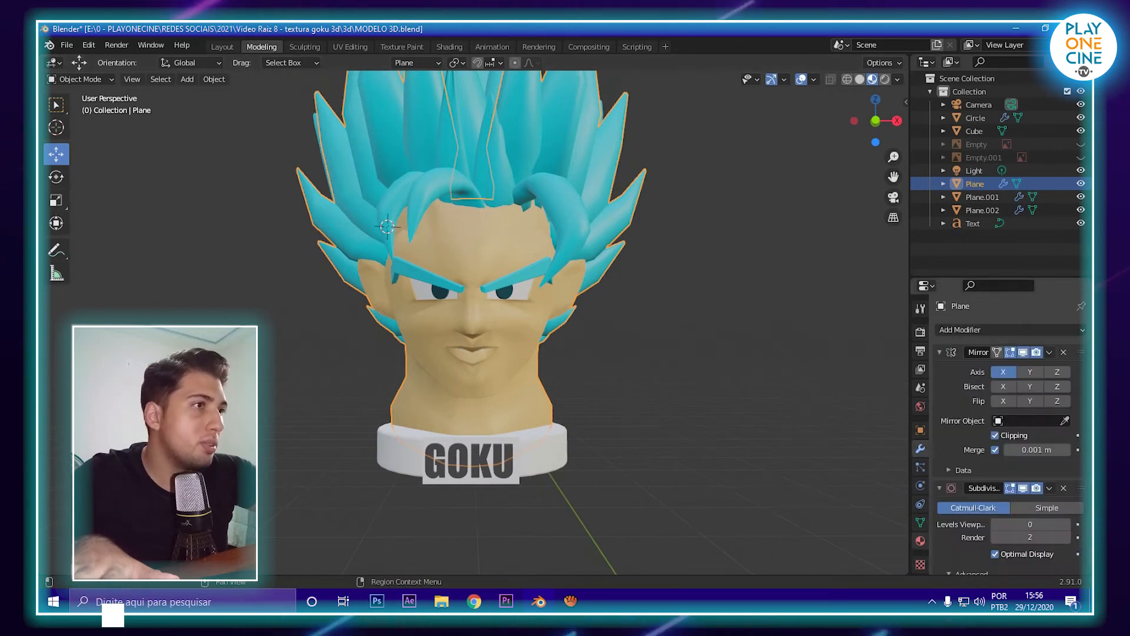
click(920, 541)
scroll(1009, 435, down, 4)
click(920, 448)
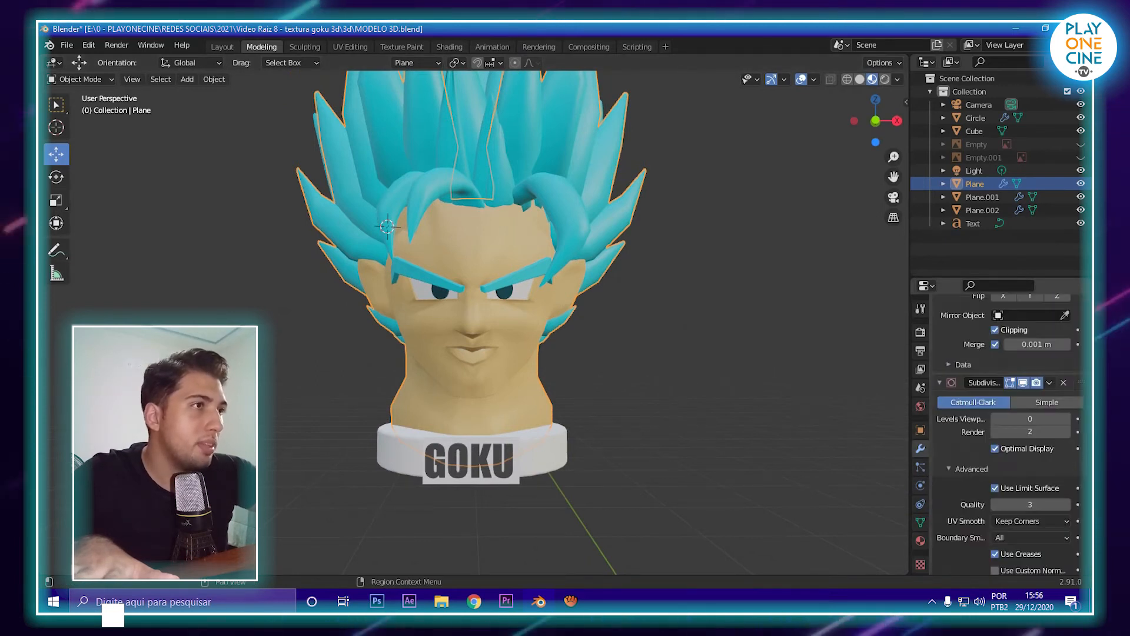
key(ctrl+2)
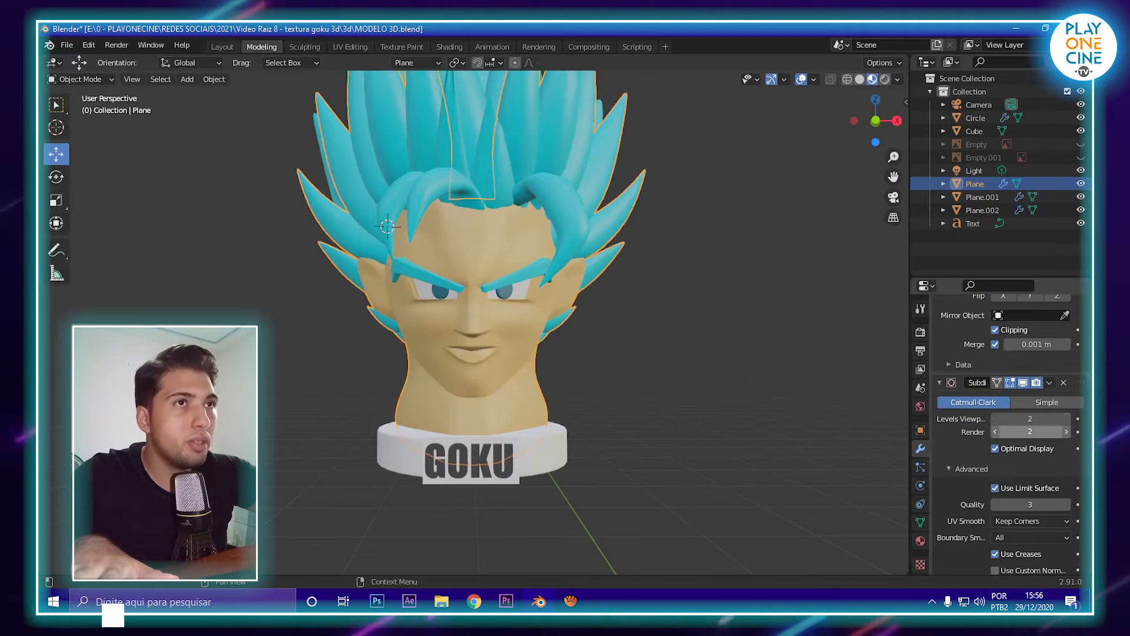
key(Tab)
middle_drag(565, 330, 612, 329)
key(Tab)
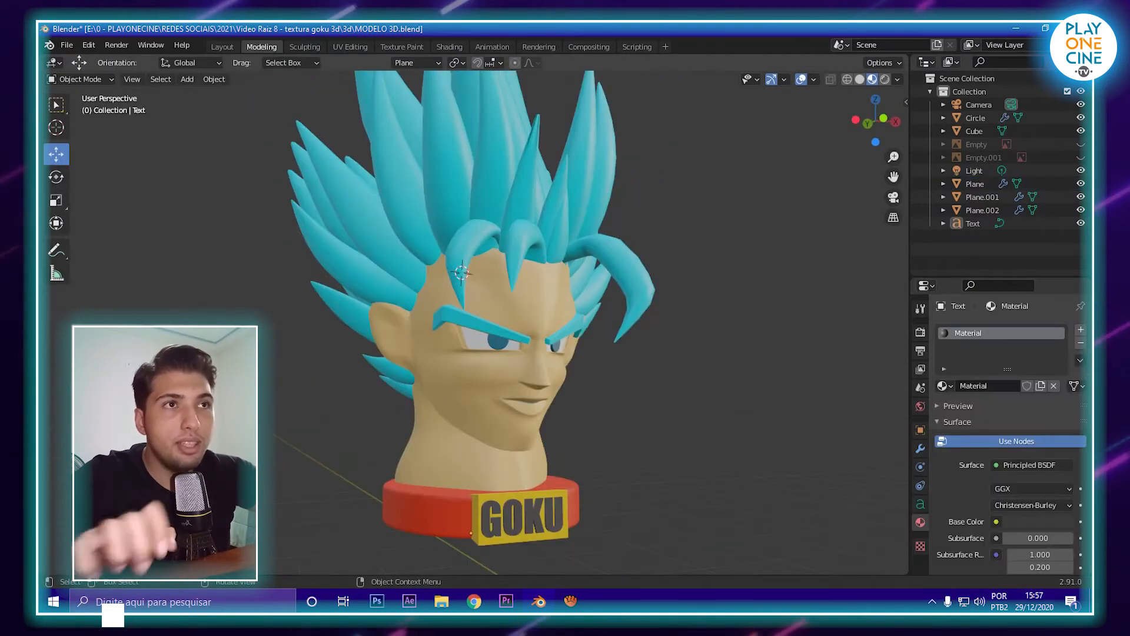
mouse_move(565, 329)
middle_down()
mouse_move(432, 329)
mouse_move(554, 325)
middle_up()
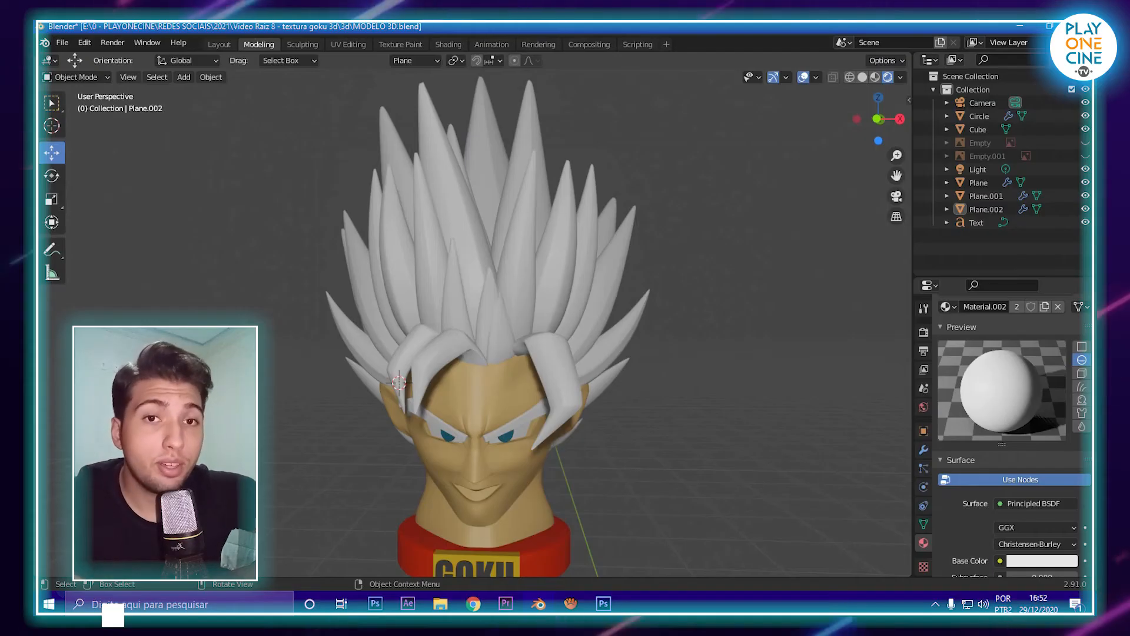
scroll(476, 330, down, 2)
middle_drag(476, 329, 510, 330)
scroll(490, 329, up, 2)
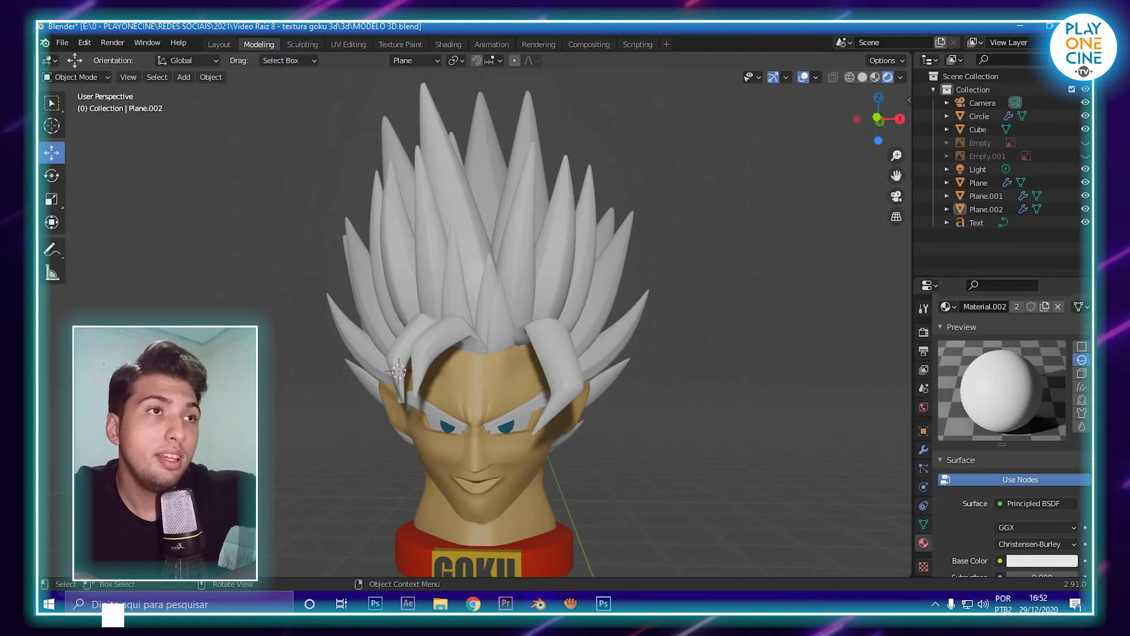
scroll(482, 324, down, 2)
middle_drag(482, 324, 489, 318)
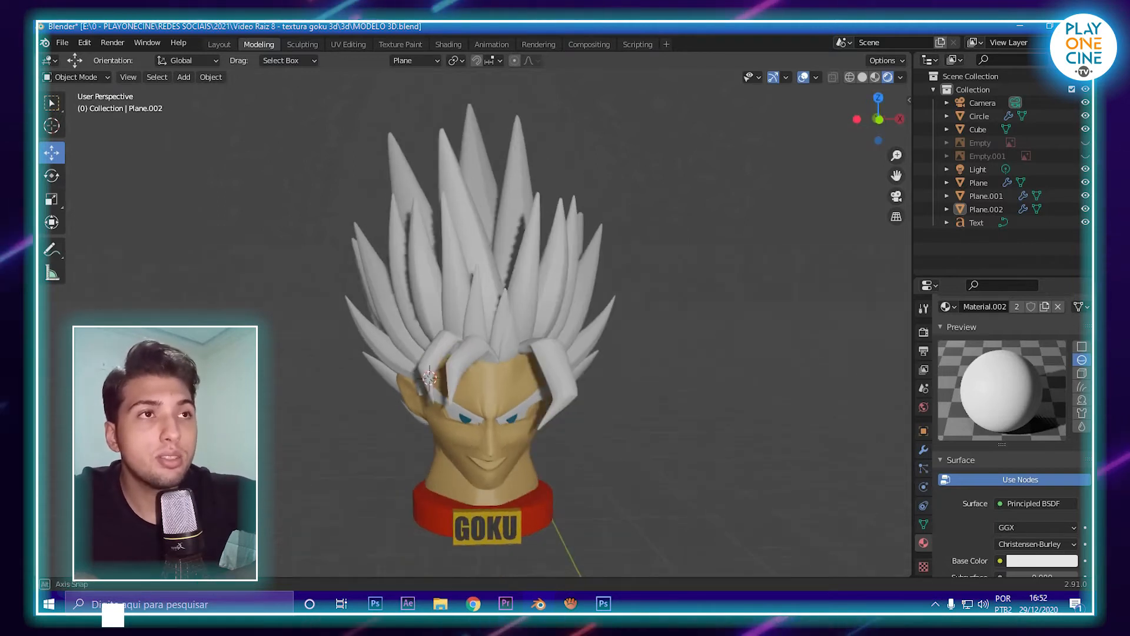
scroll(482, 324, up, 5)
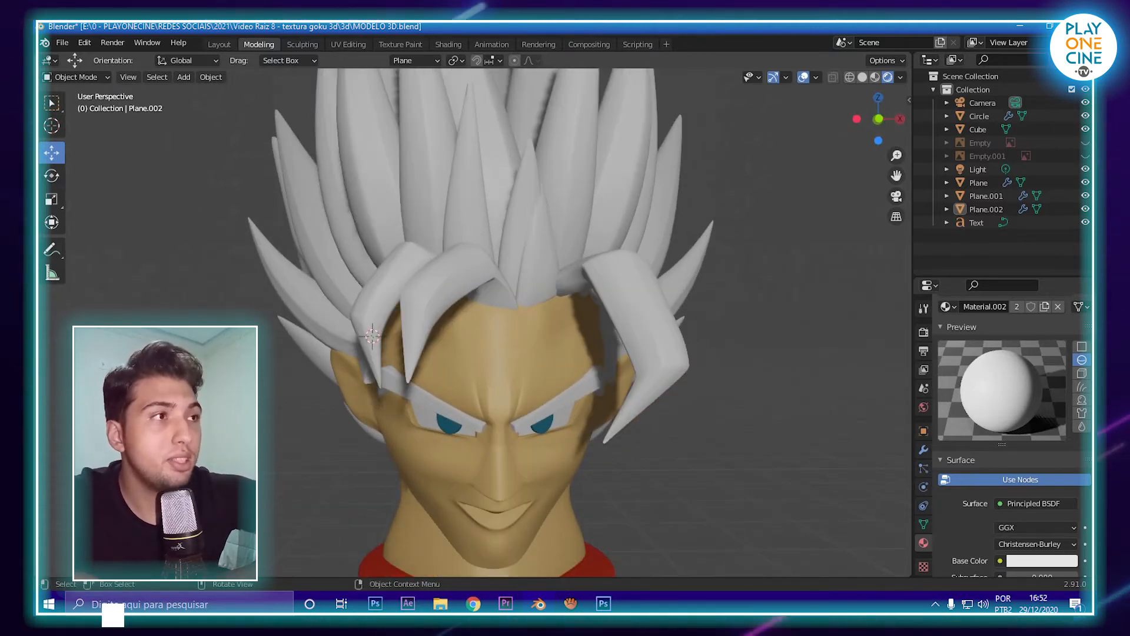
- Change the surface shader of the hair material Material.002 from Principled BSDF to Emission
scroll(1012, 435, down, 4)
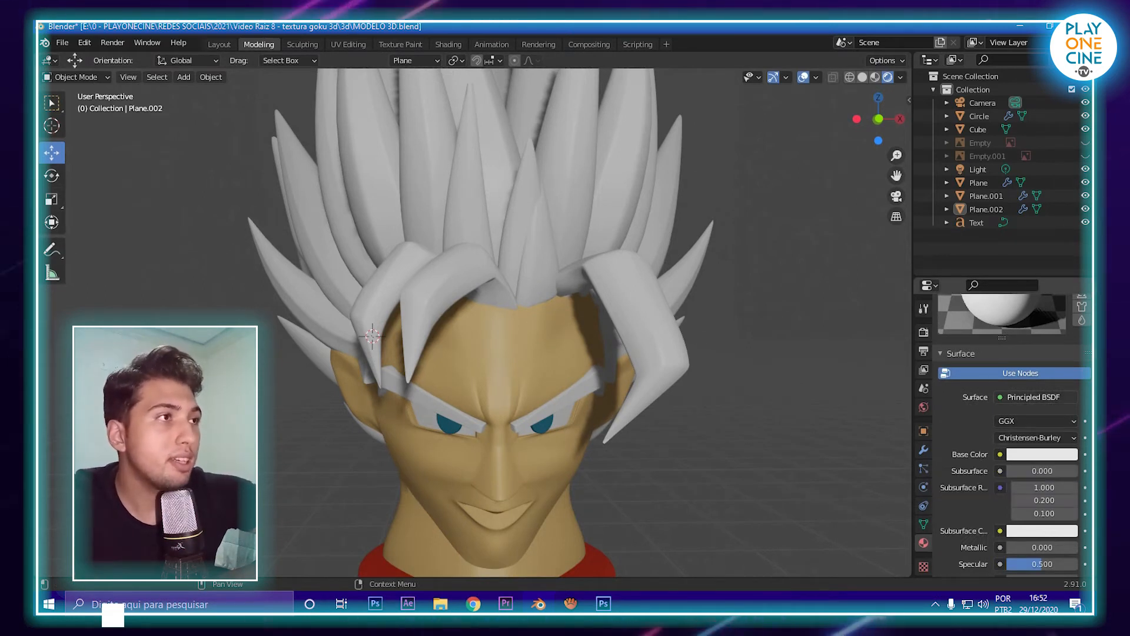
click(1035, 397)
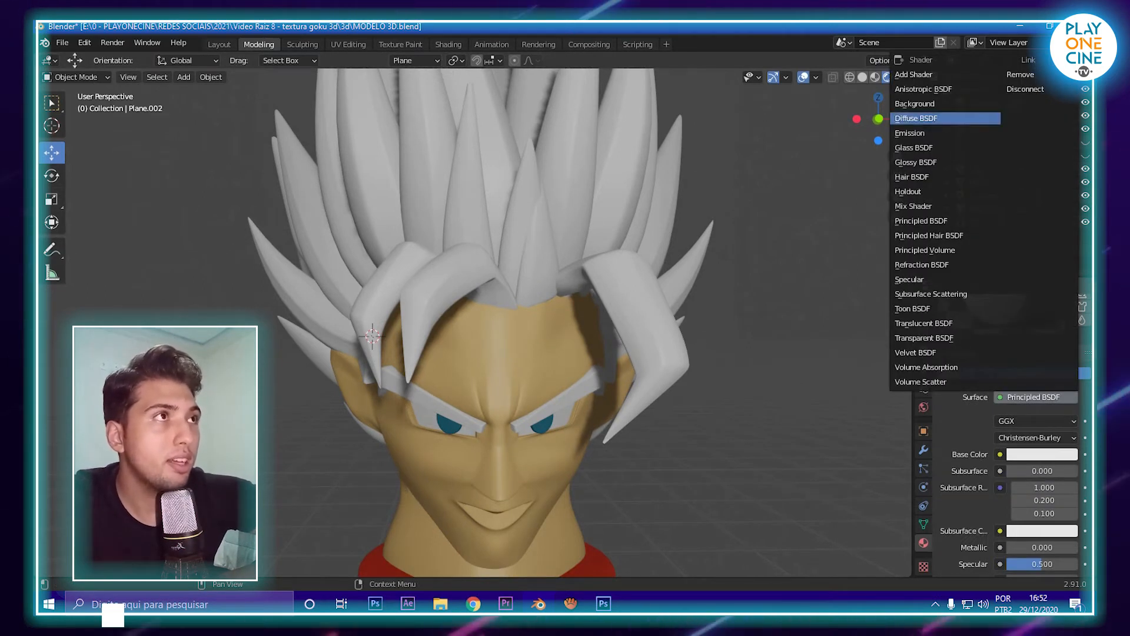
click(916, 133)
scroll(544, 294, down, 2)
middle_drag(544, 295, 629, 292)
scroll(477, 323, up, 6)
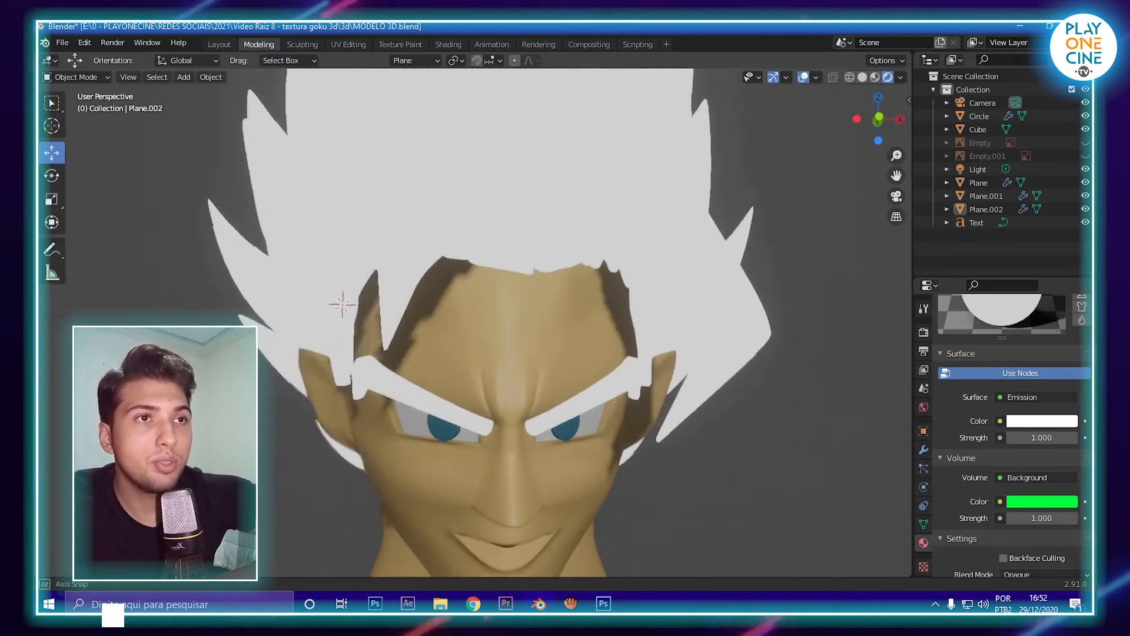
- Set the emission strength of the hair material to 1.1
double_click(1042, 437)
text(12.1)
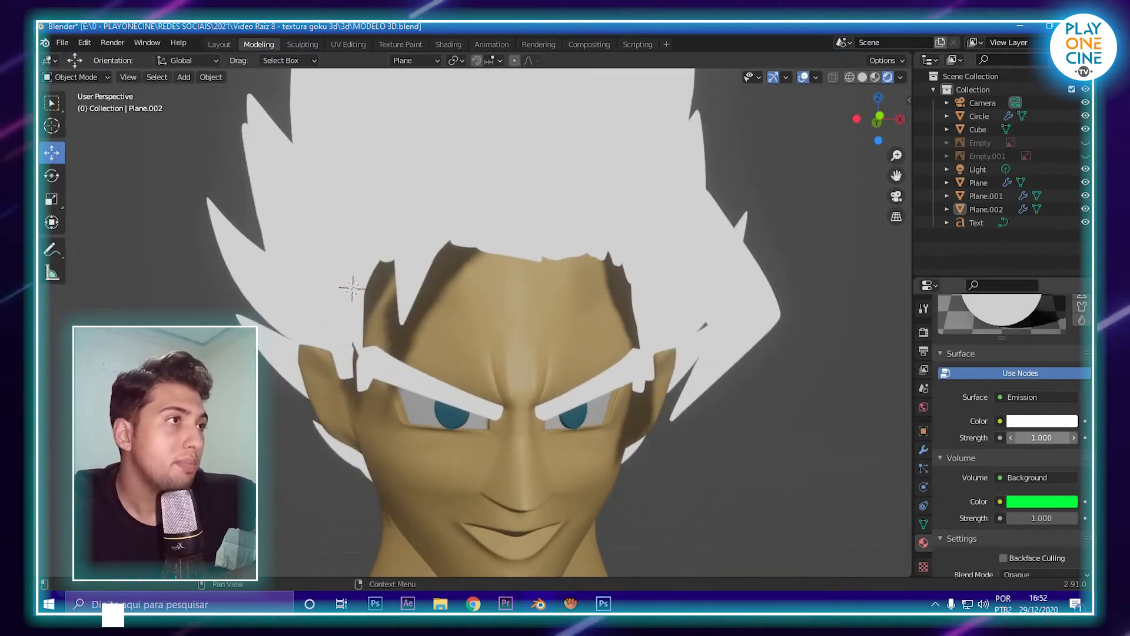
key(Return)
double_click(1041, 437)
text(1.1)
key(Return)
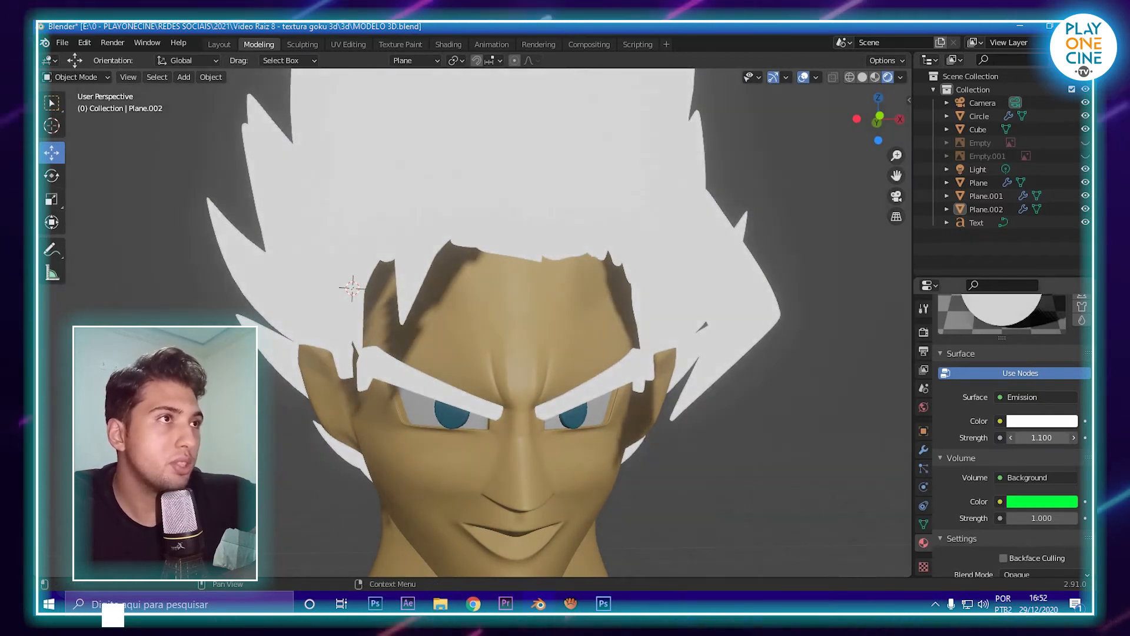
- Turn off Bloom in the Eevee render settings to compare the hair without its glow
click(923, 331)
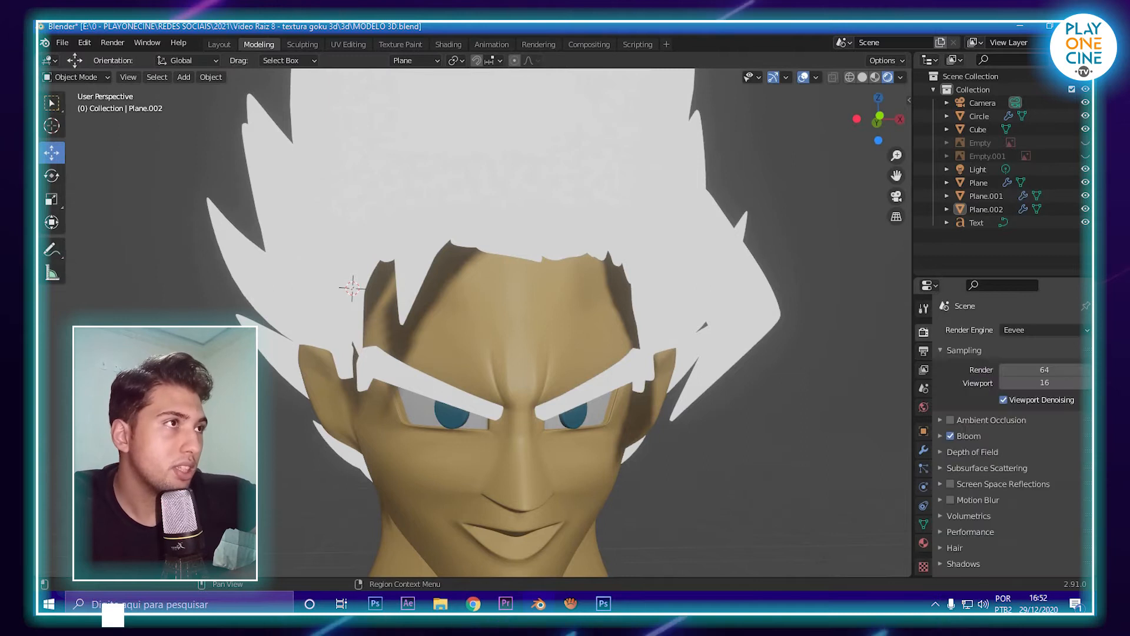
click(950, 435)
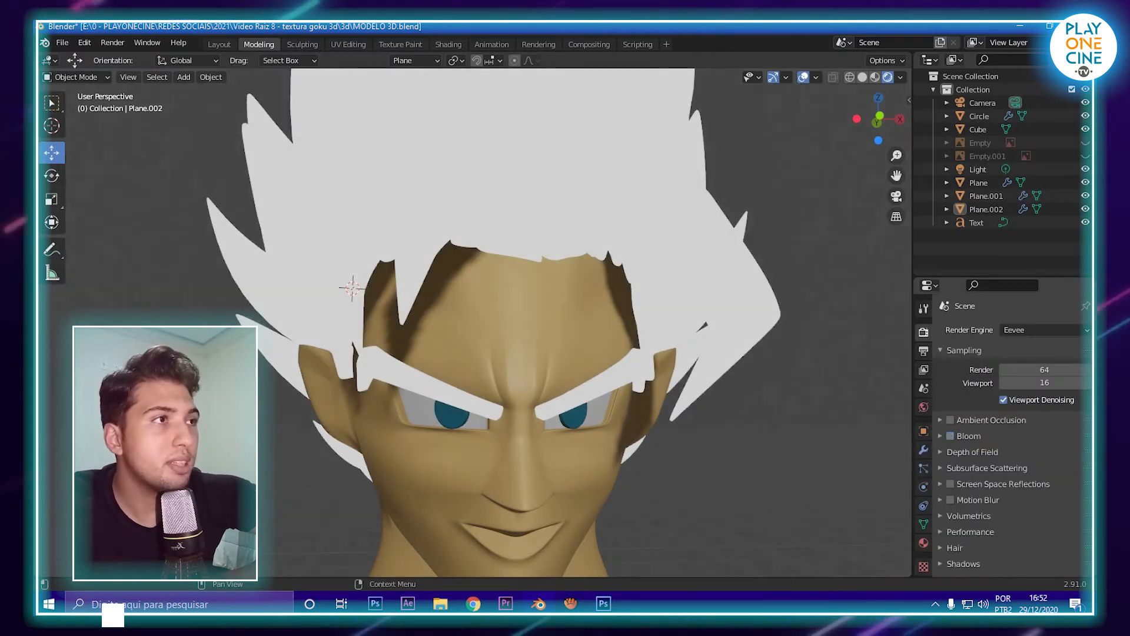
scroll(488, 295, down, 4)
scroll(489, 294, up, 2)
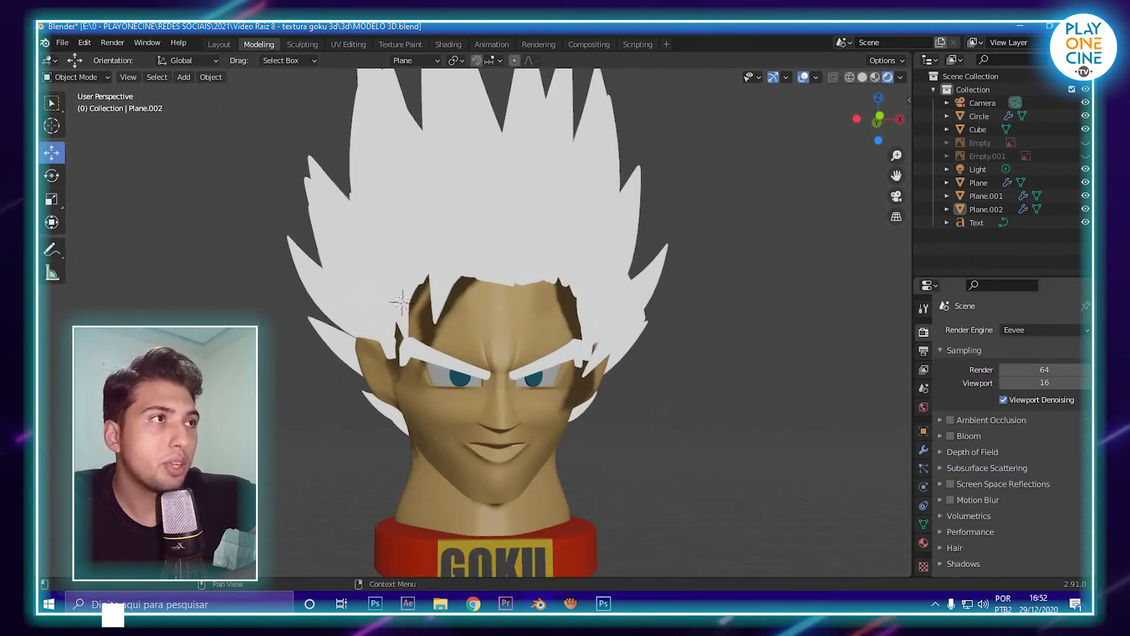
- Raise the emission strength of the hair material to 2.6
click(923, 351)
click(924, 543)
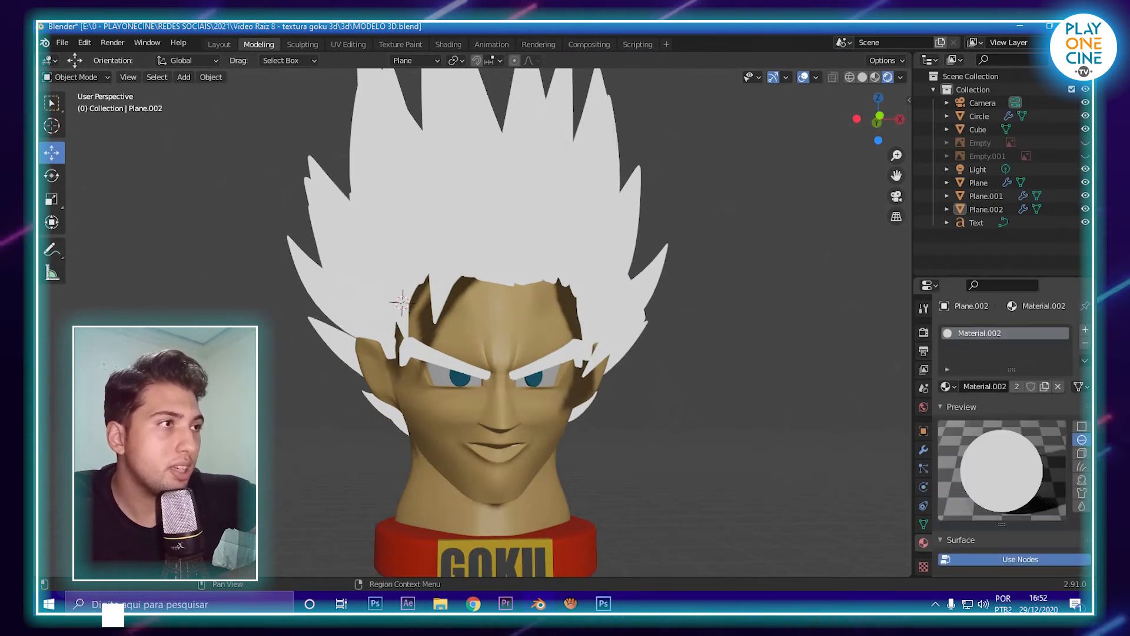
scroll(1013, 436, down, 8)
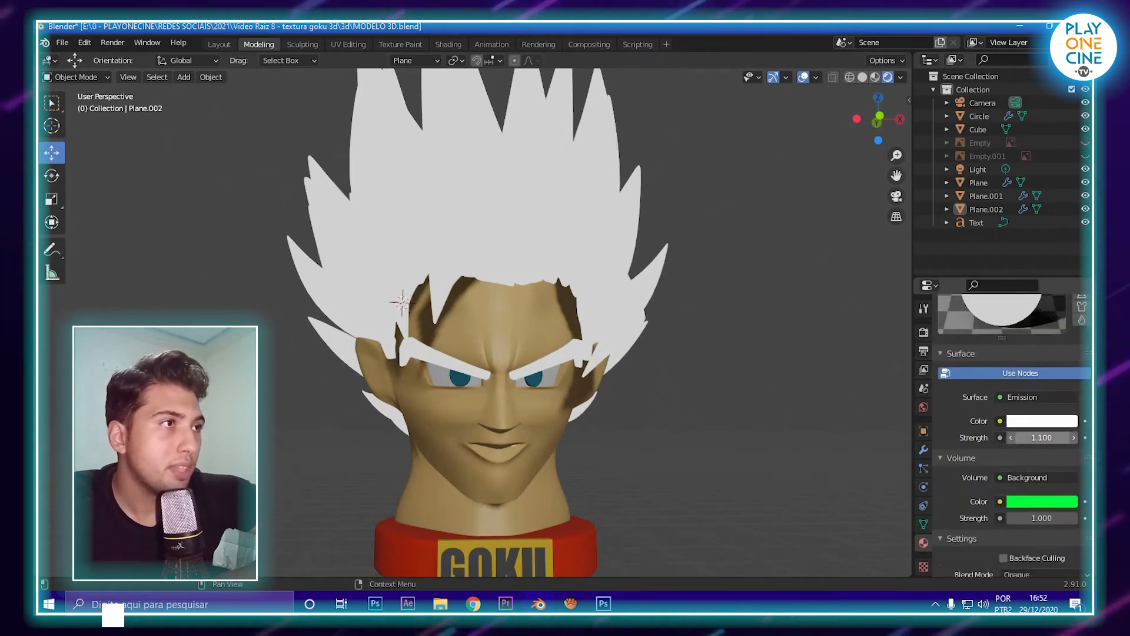
drag(1041, 438, 1046, 438)
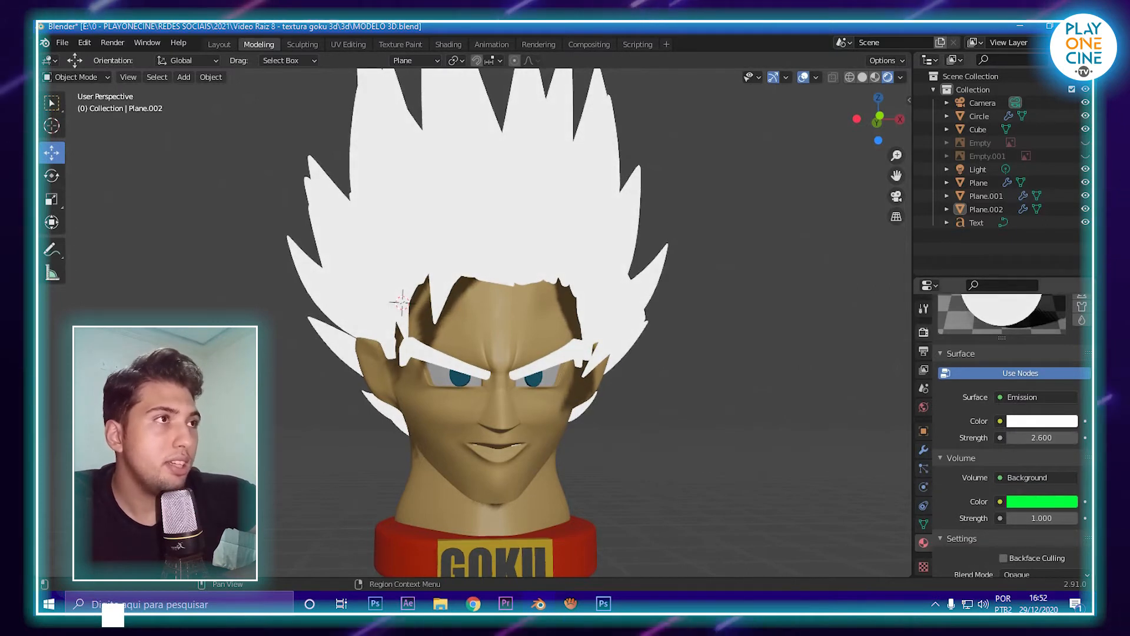
- Turn Bloom back on in the Eevee render settings and examine the hair's glow around the head
click(924, 332)
click(949, 346)
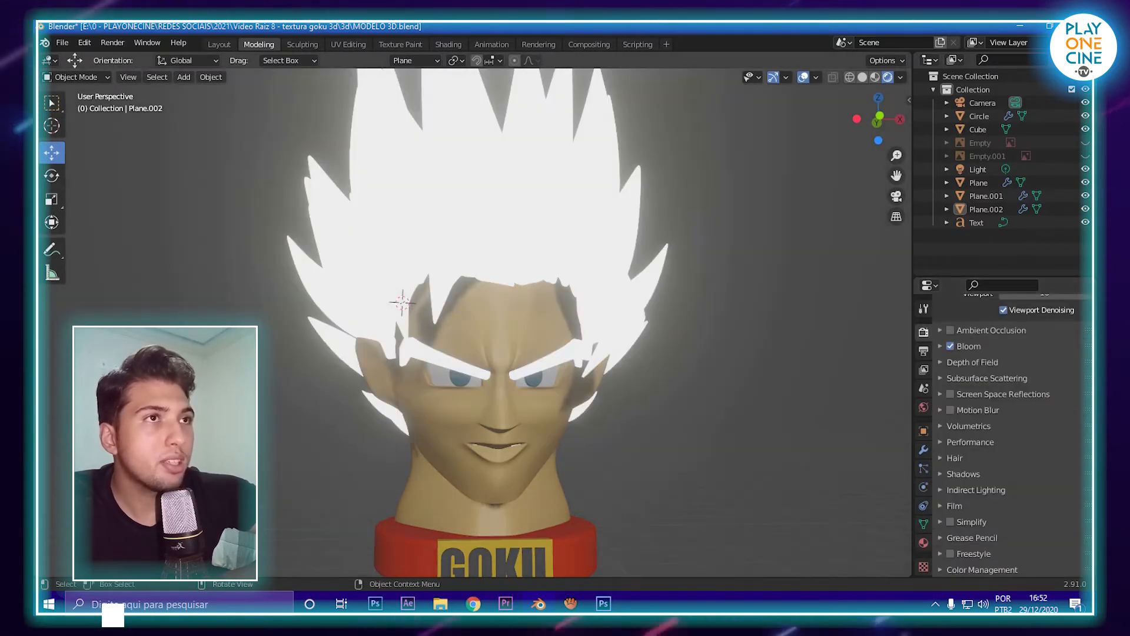
scroll(474, 323, down, 6)
scroll(474, 322, up, 5)
mouse_move(494, 318)
middle_down()
mouse_move(457, 330)
mouse_move(493, 323)
middle_up()
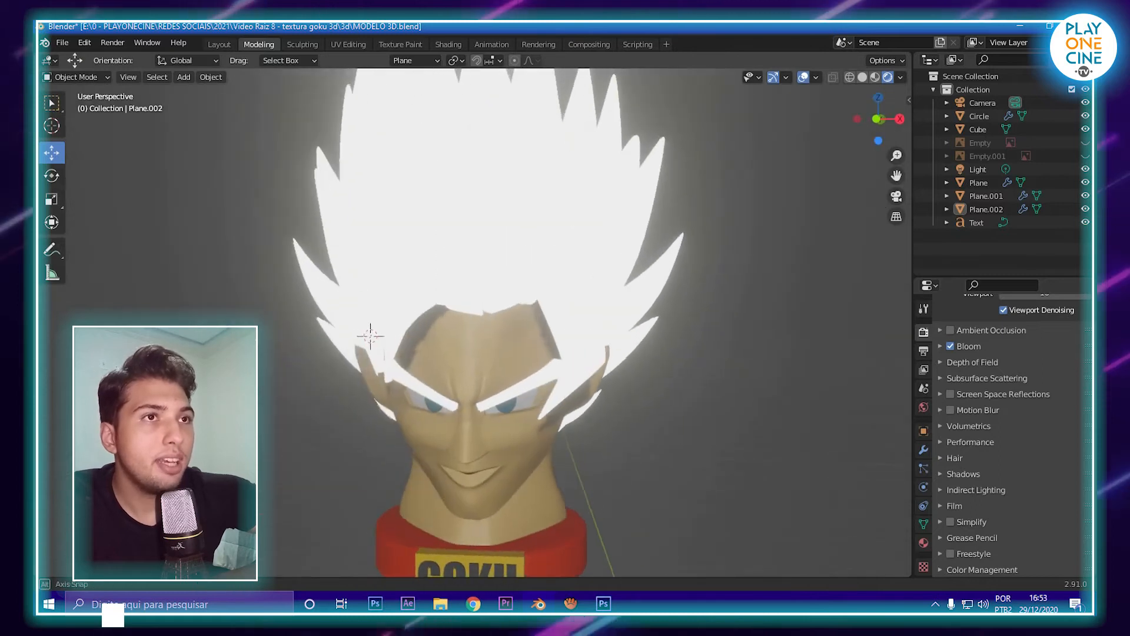
scroll(474, 322, up, 1)
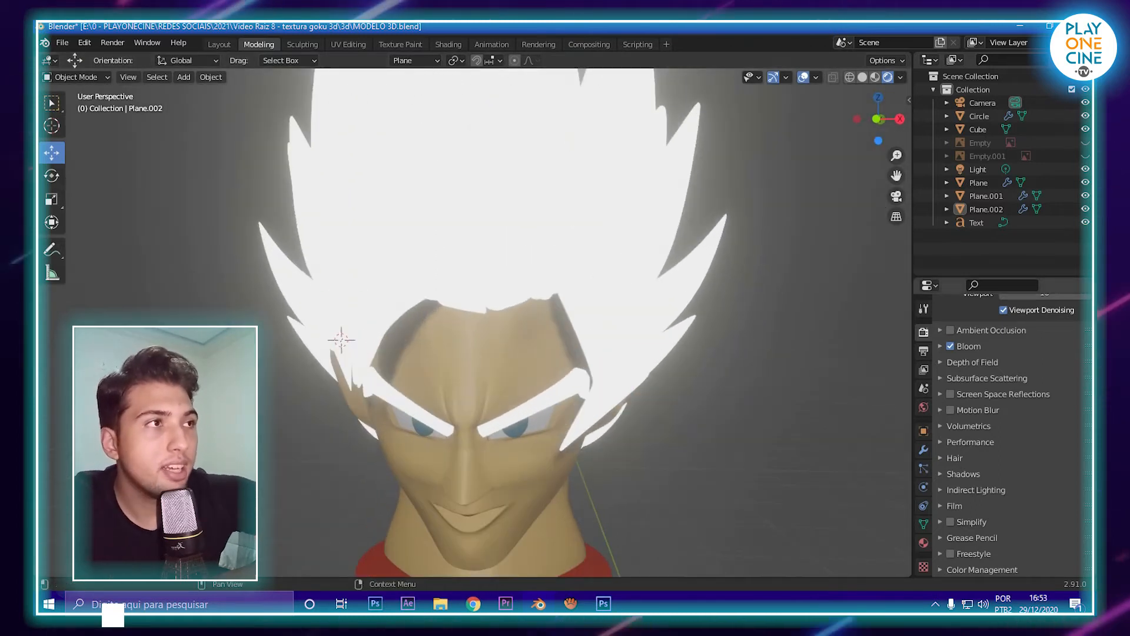
- Set the hair material's emission strength to 3.6 and its emission colour to pale yellow (H 0.128, S 0.462, V 1.000)
click(924, 543)
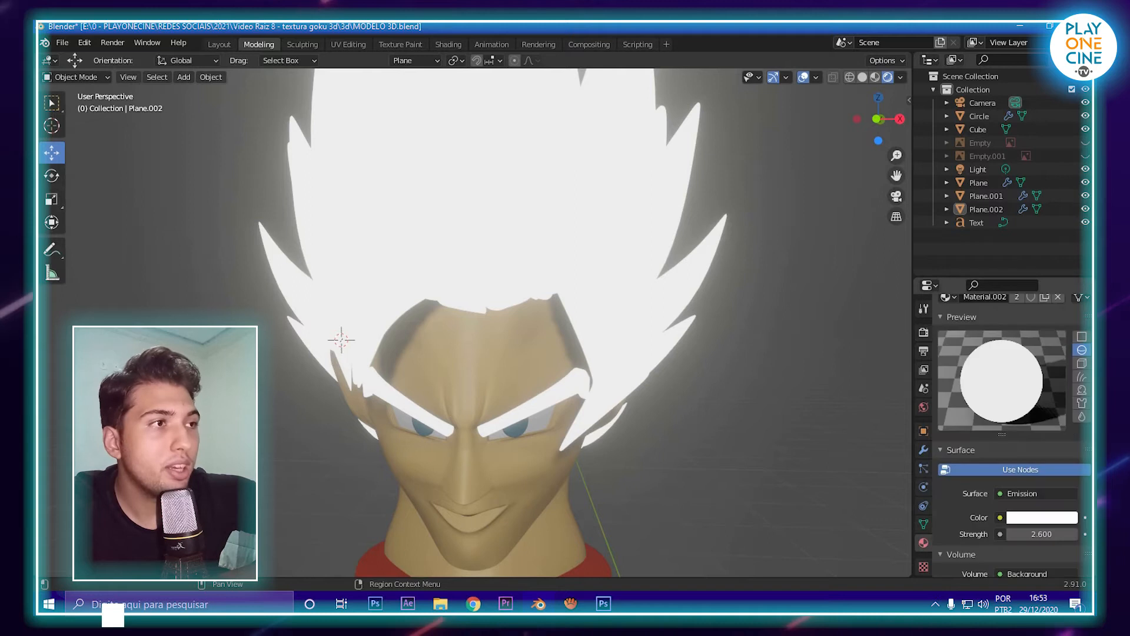
scroll(1012, 436, down, 3)
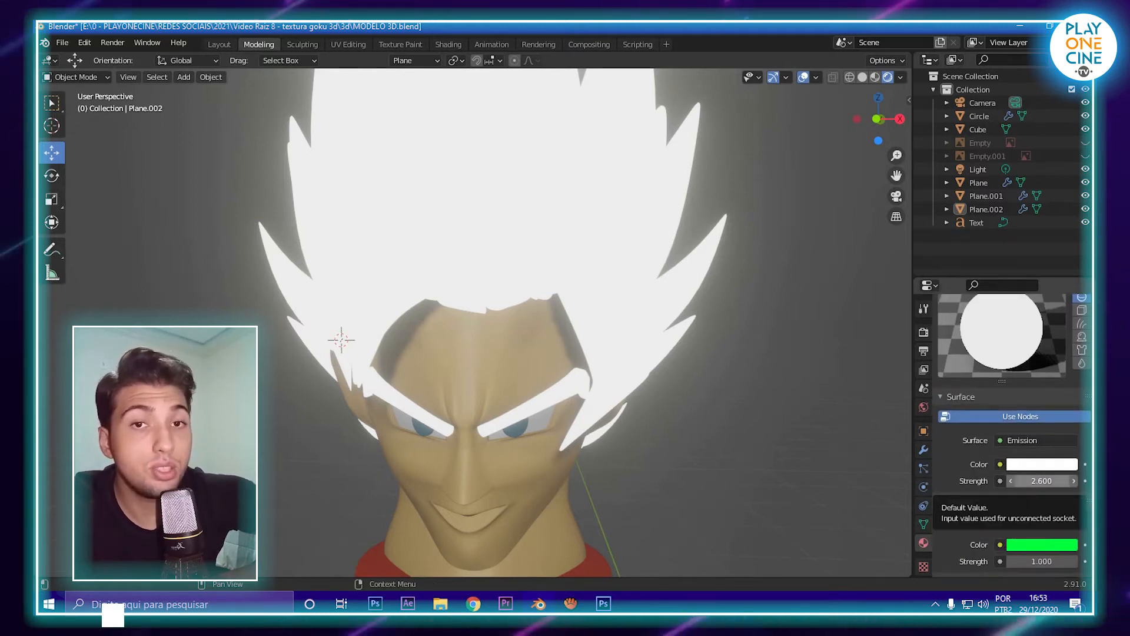
drag(1041, 481, 1072, 481)
scroll(477, 322, down, 5)
mouse_move(477, 322)
middle_down()
mouse_move(432, 324)
mouse_move(512, 324)
mouse_move(465, 312)
mouse_move(495, 310)
middle_up()
scroll(432, 323, up, 3)
click(1042, 465)
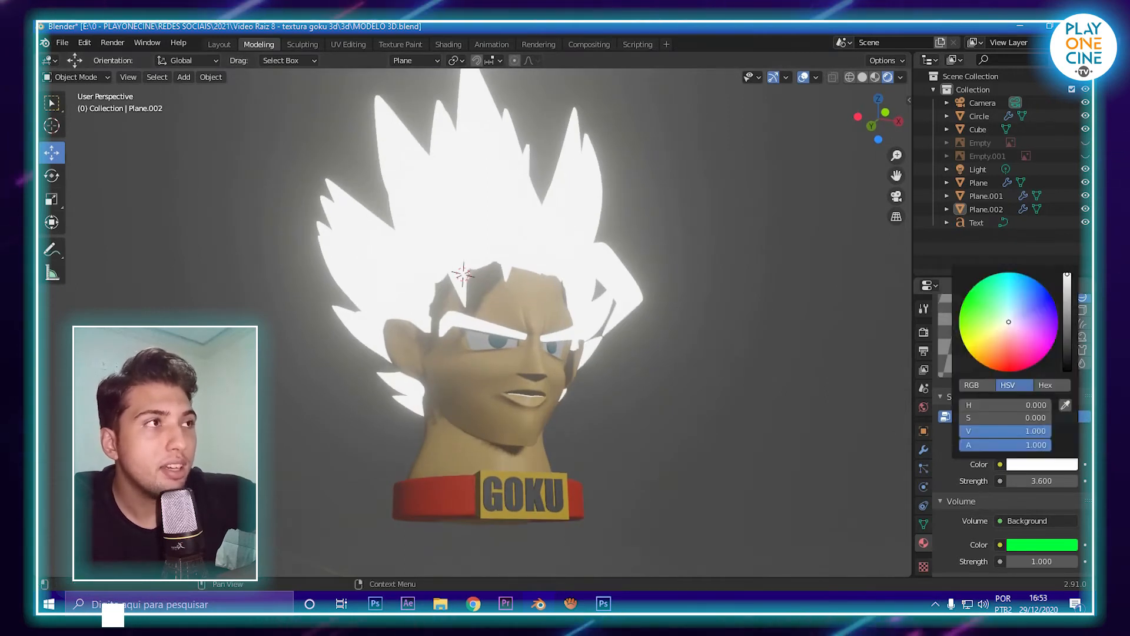
mouse_move(1001, 325)
mouse_down()
mouse_move(969, 352)
mouse_move(994, 335)
mouse_up()
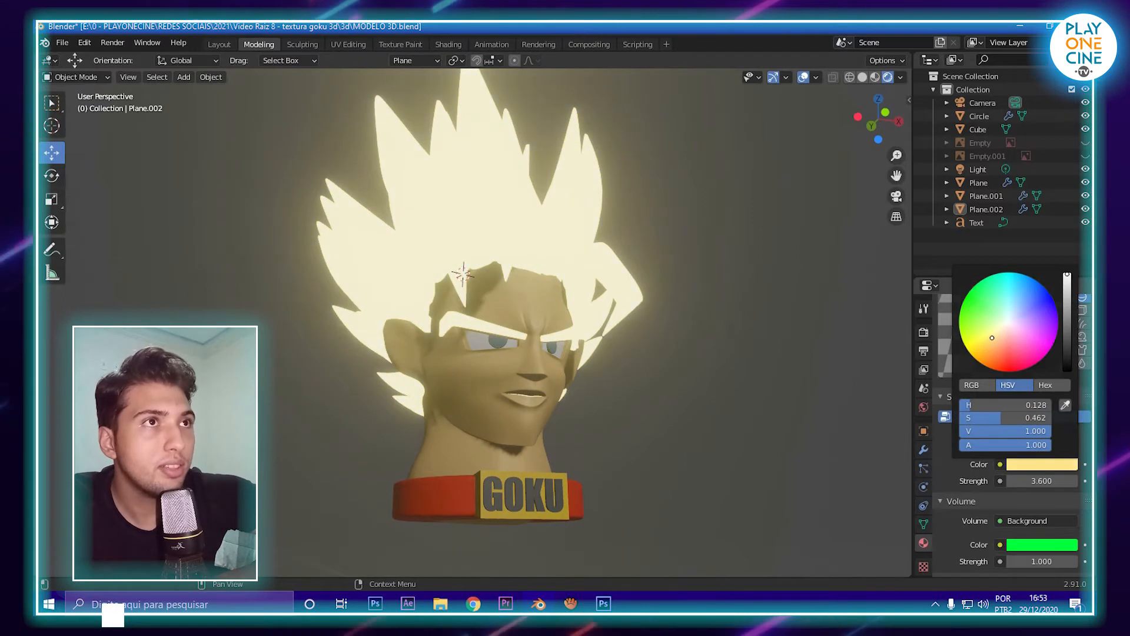
- Examine the yellow glow of the hair and eyebrows from the front and sides of the bust
middle_drag(665, 330, 636, 346)
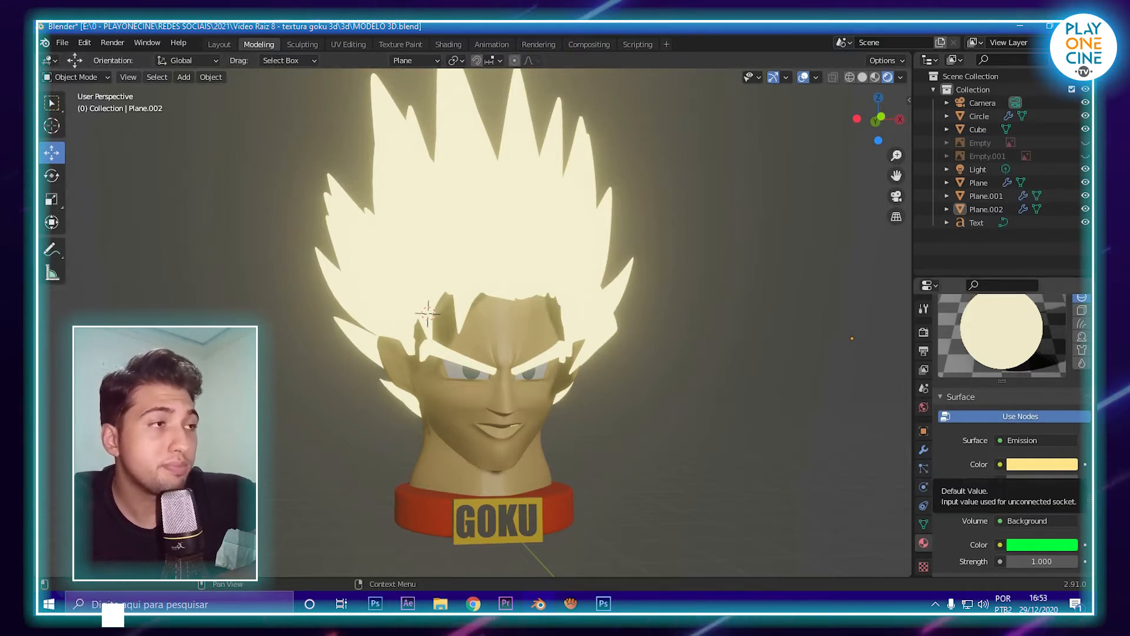
middle_drag(648, 335, 624, 348)
scroll(628, 360, up, 2)
scroll(679, 342, down, 6)
scroll(634, 346, up, 2)
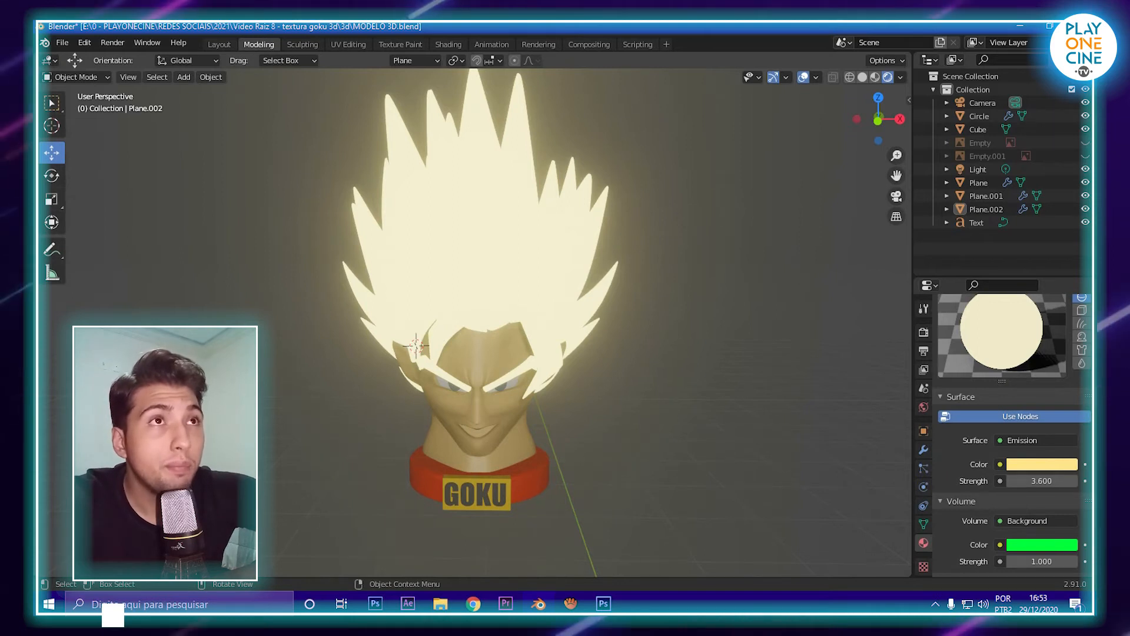
mouse_move(624, 349)
middle_down()
mouse_move(590, 364)
mouse_move(643, 415)
mouse_move(655, 379)
mouse_move(625, 357)
mouse_move(641, 343)
middle_up()
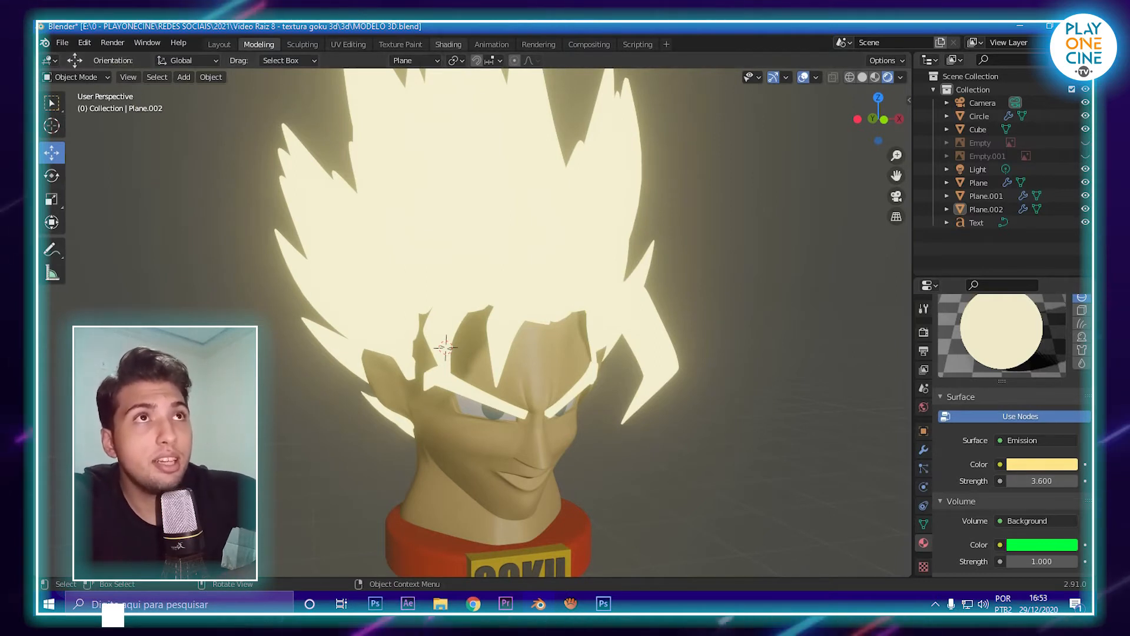
- In the Shading workspace, change the colour of the hair material's Emission node to light blue
click(448, 45)
scroll(530, 465, up, 1)
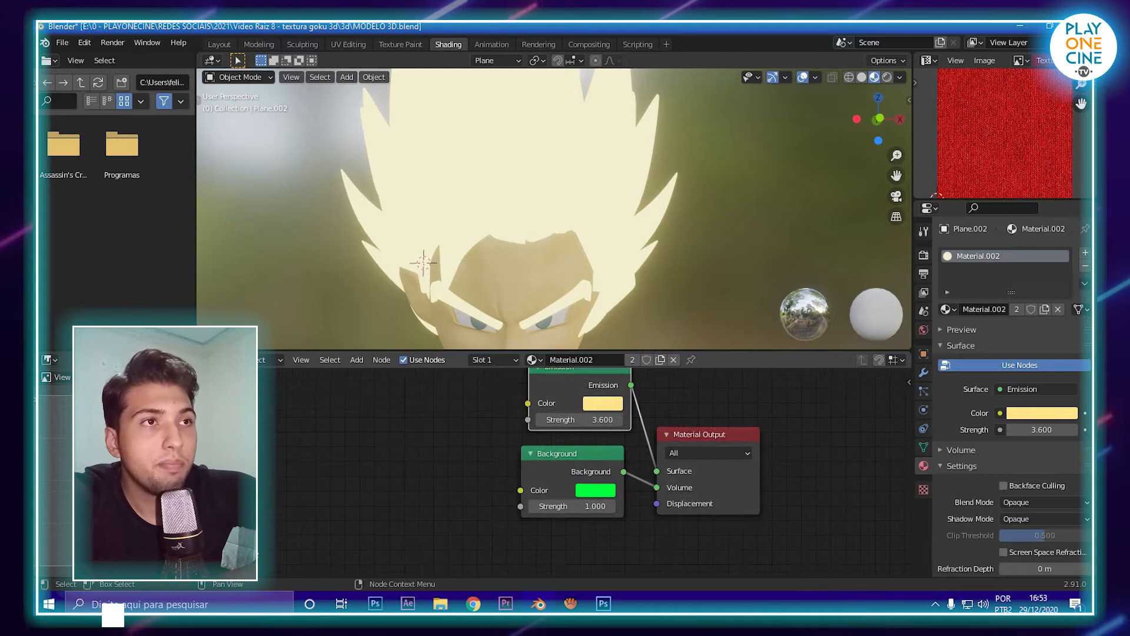
middle_drag(530, 465, 565, 492)
scroll(530, 465, down, 1)
drag(602, 401, 596, 404)
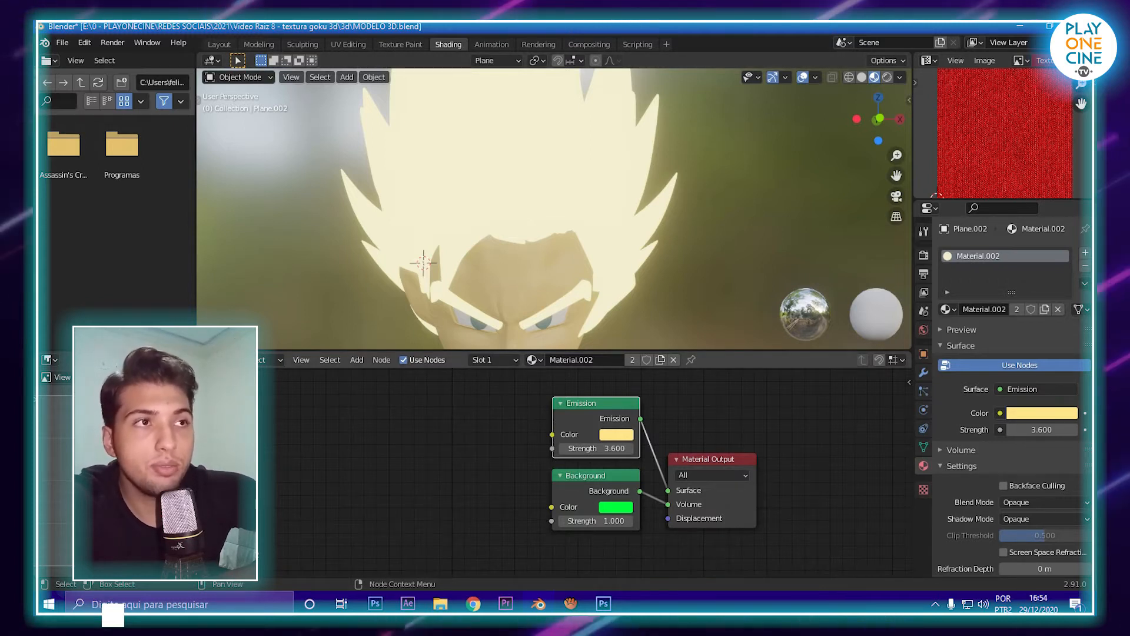
click(616, 435)
mouse_move(637, 313)
mouse_down()
mouse_move(665, 254)
mouse_move(662, 275)
mouse_up()
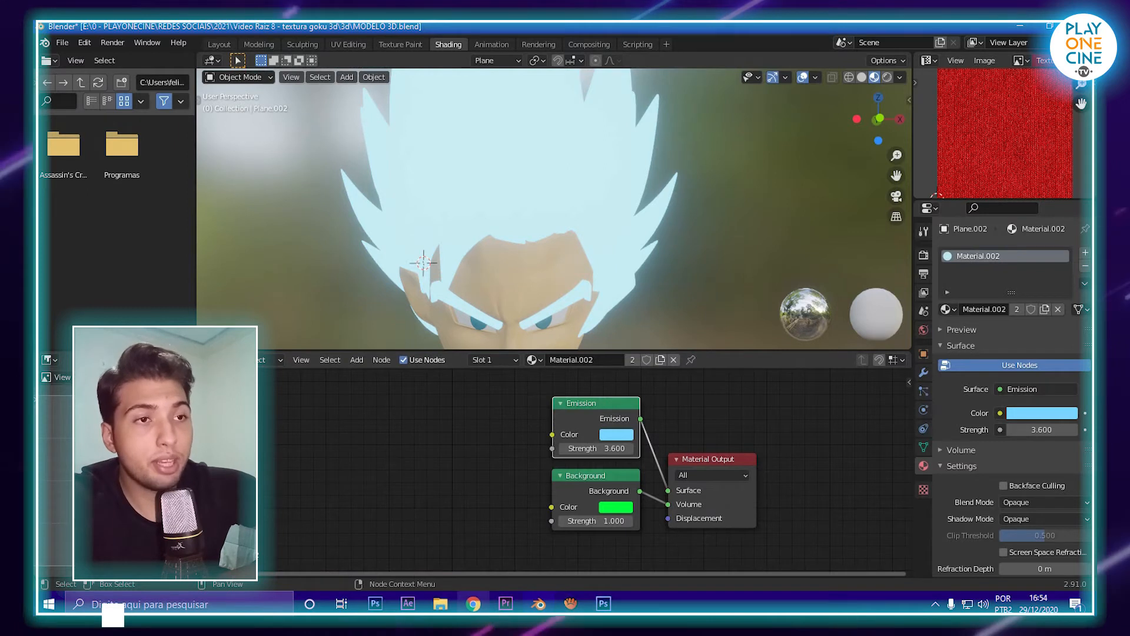
- Switch to TEXTURA.psd in Photoshop and toggle the visibility of Camada 3 and Camada 2 to examine how the texture is built
mouse_move(440, 604)
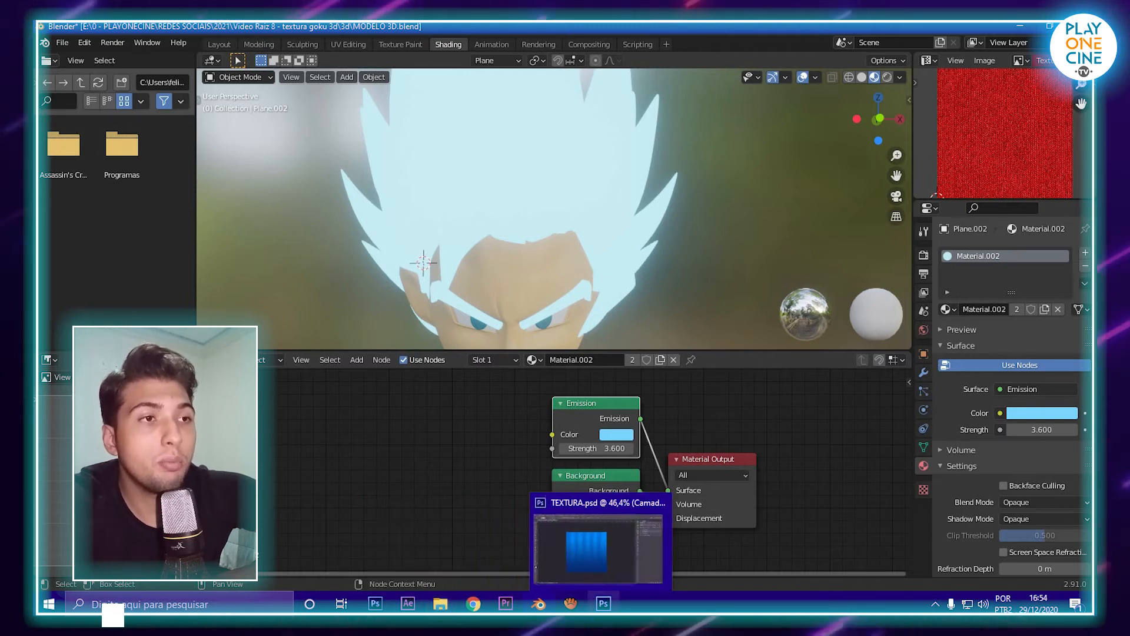
click(603, 603)
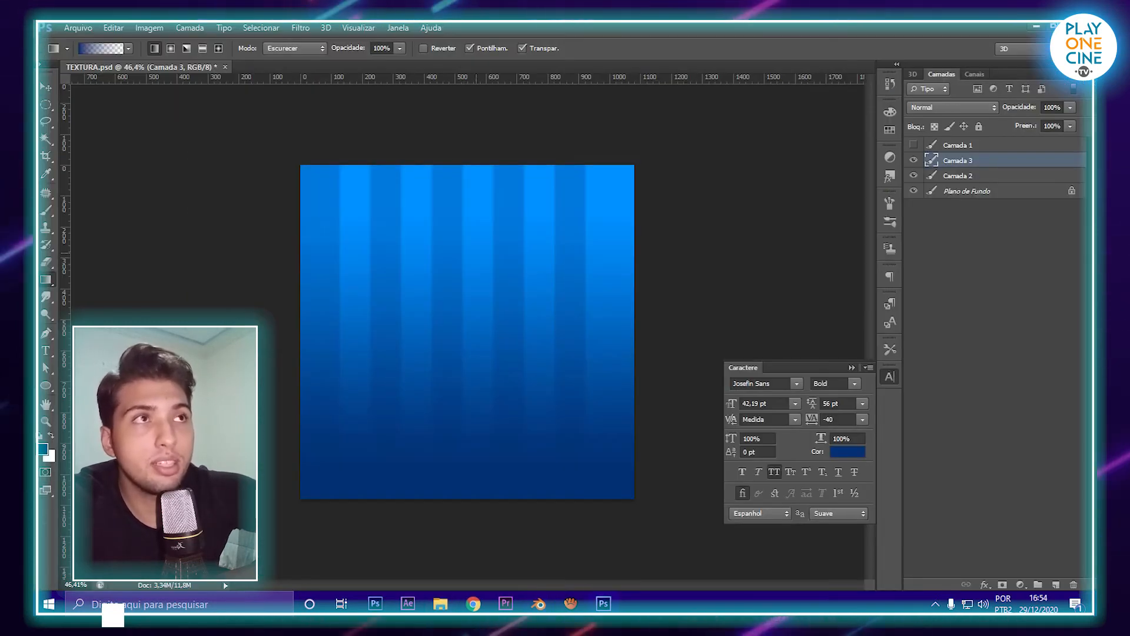
click(913, 161)
click(913, 176)
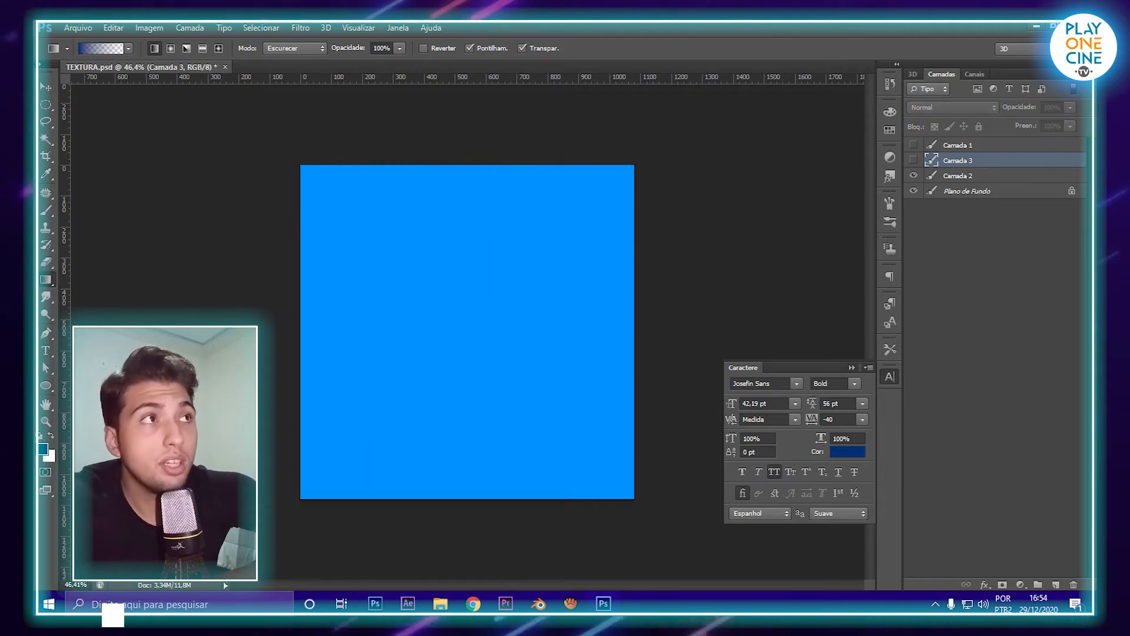
click(912, 175)
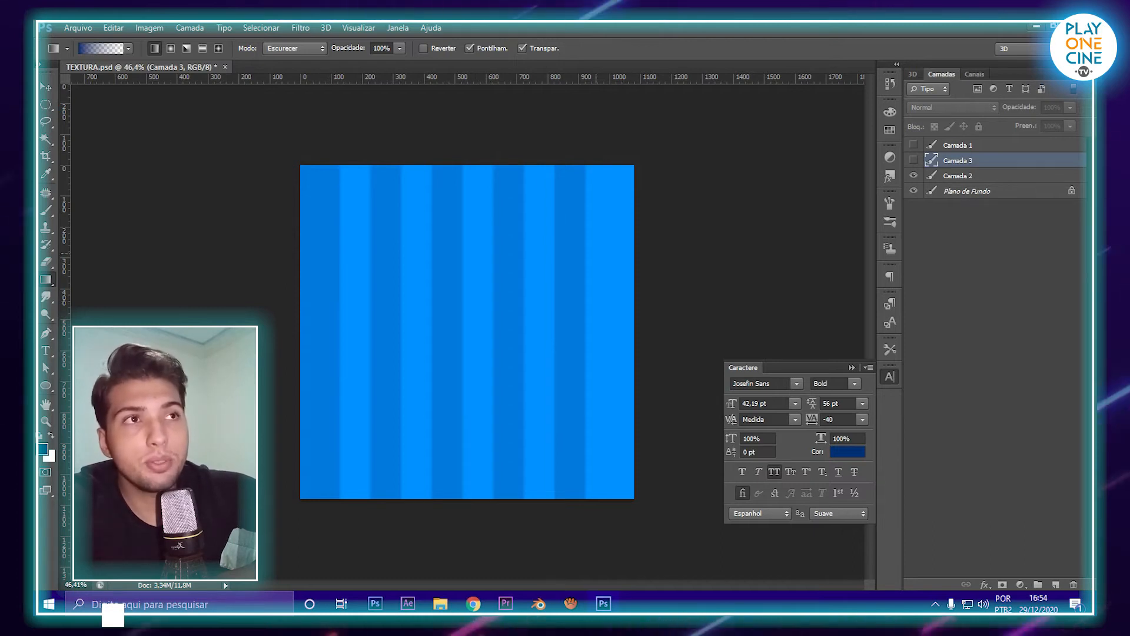
click(913, 160)
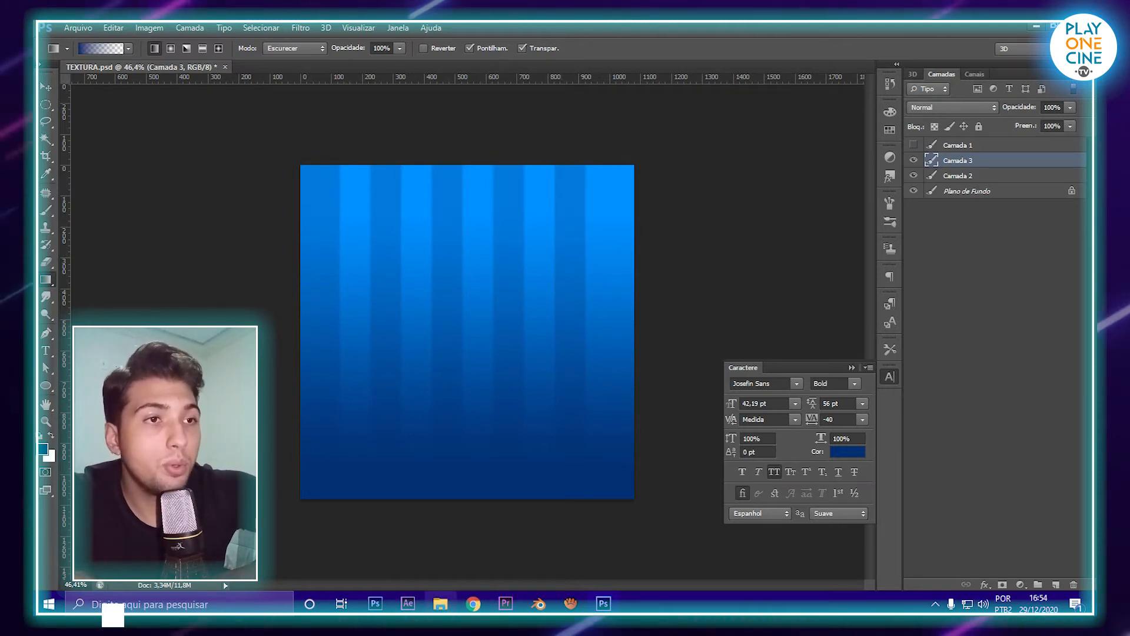
- Bring TEXTURA.jpg from File Explorer into Blender's hair material as an image texture and connect its Color output to the Emission colour
click(440, 603)
drag(301, 195, 403, 417)
drag(480, 425, 552, 434)
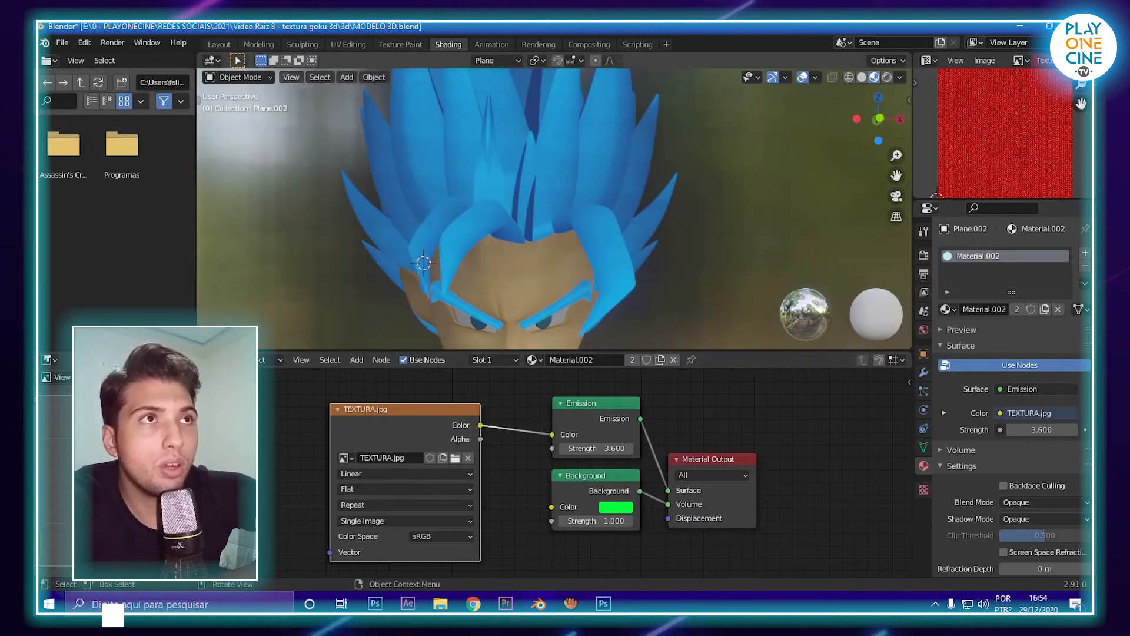
- Examine the blue textured hair from several angles in the Modeling workspace
mouse_move(518, 235)
middle_down()
mouse_move(600, 230)
mouse_move(507, 223)
middle_up()
scroll(601, 231, down, 3)
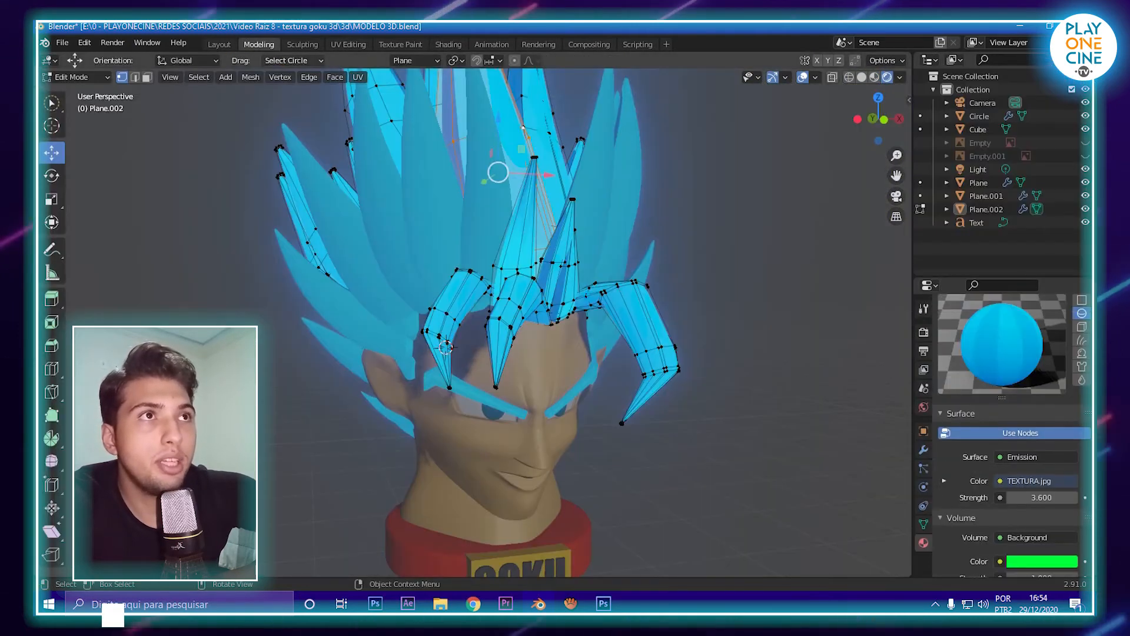
middle_drag(589, 306, 542, 284)
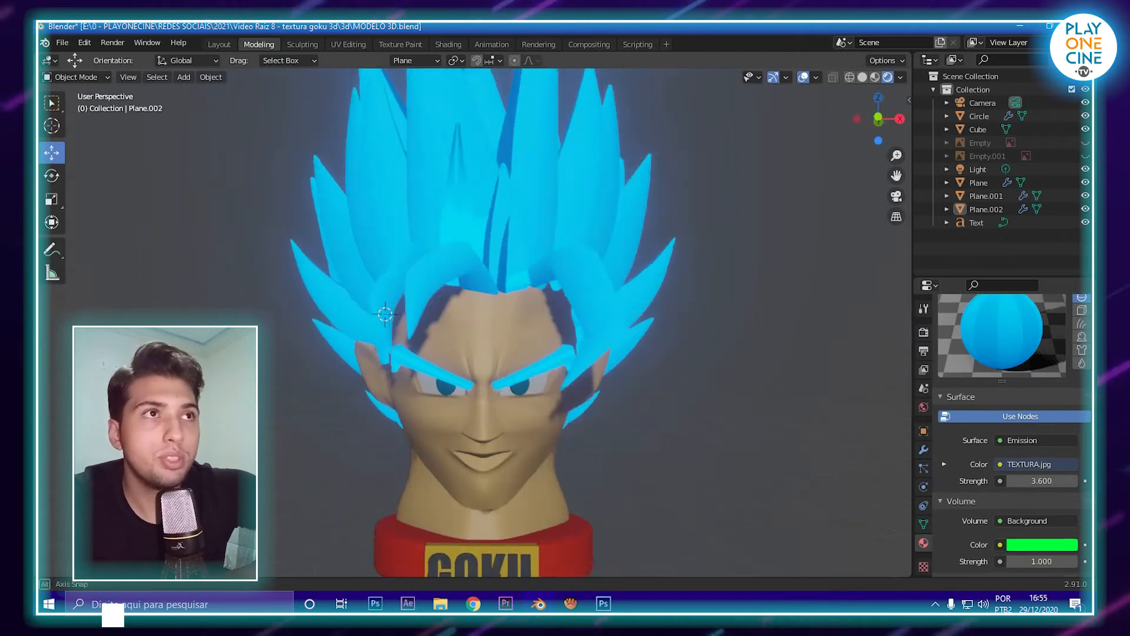
scroll(562, 294, down, 2)
scroll(591, 276, up, 2)
scroll(595, 292, down, 2)
scroll(541, 283, up, 2)
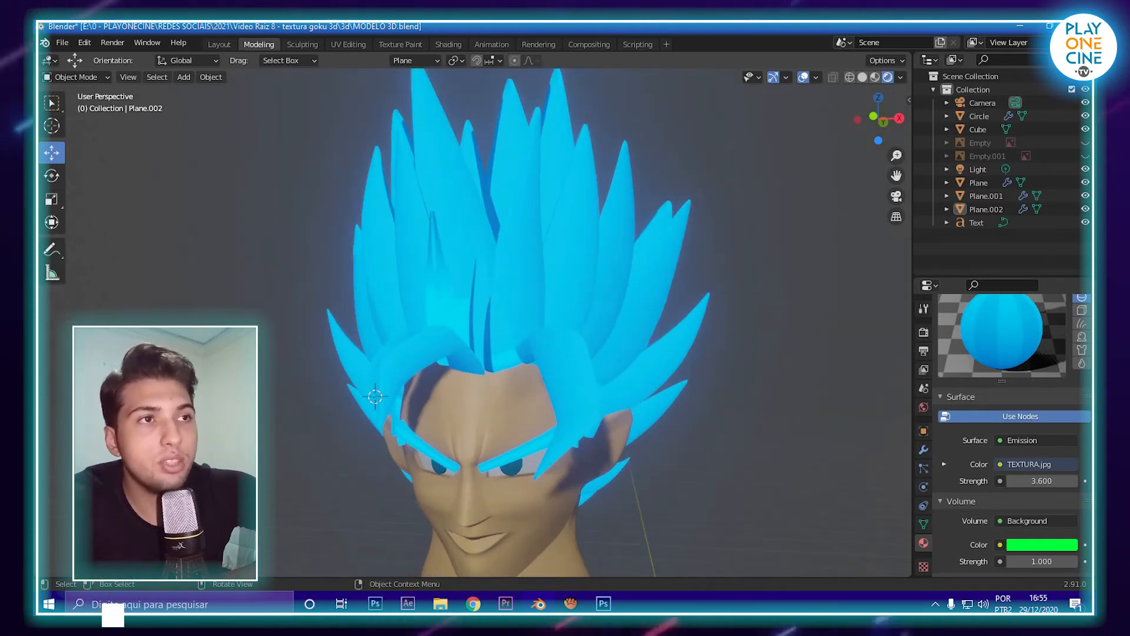
middle_drag(474, 329, 493, 330)
scroll(475, 329, down, 1)
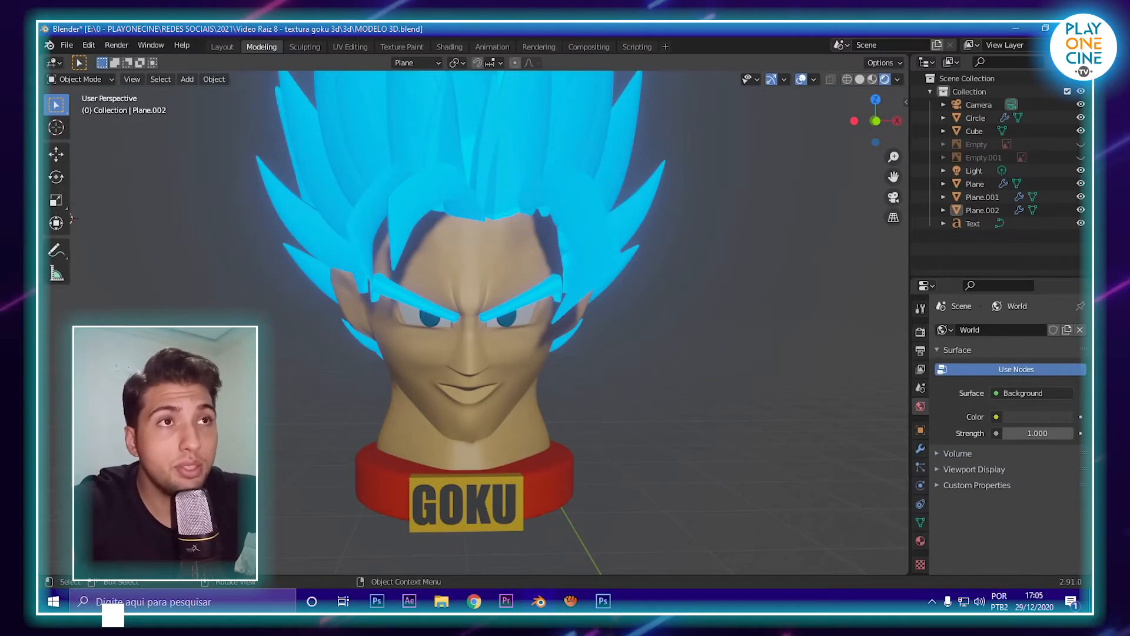
- Examine the bust's eyes up close and compare them with the goku.jpg reference image in Chrome
middle_drag(386, 456, 403, 432)
scroll(394, 492, down, 4)
scroll(403, 433, up, 4)
scroll(470, 323, up, 6)
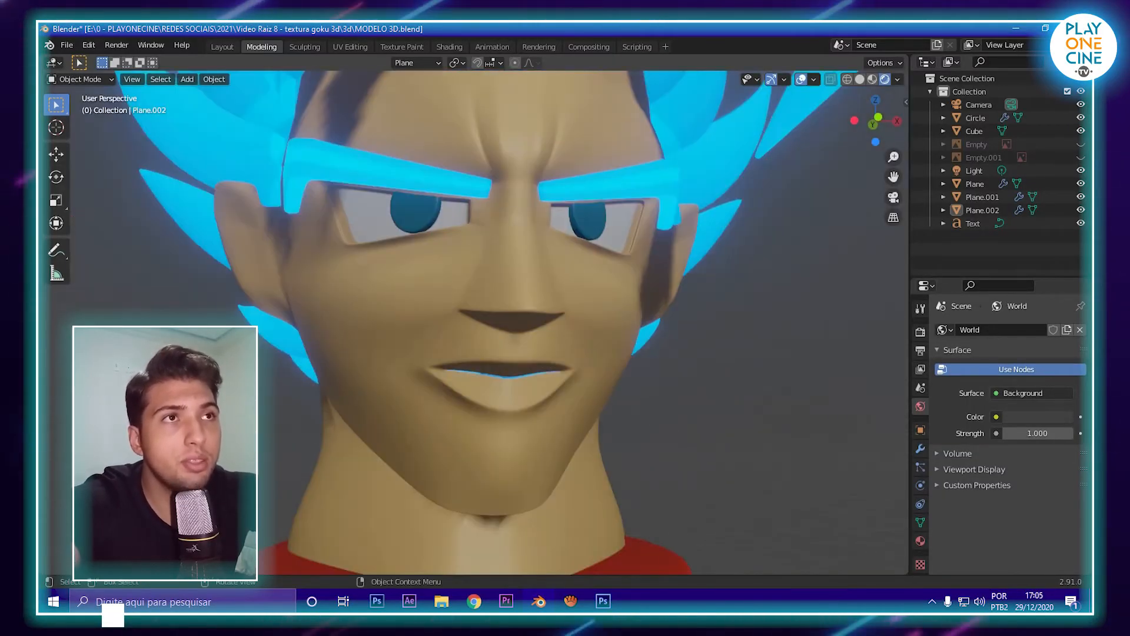
scroll(471, 323, down, 3)
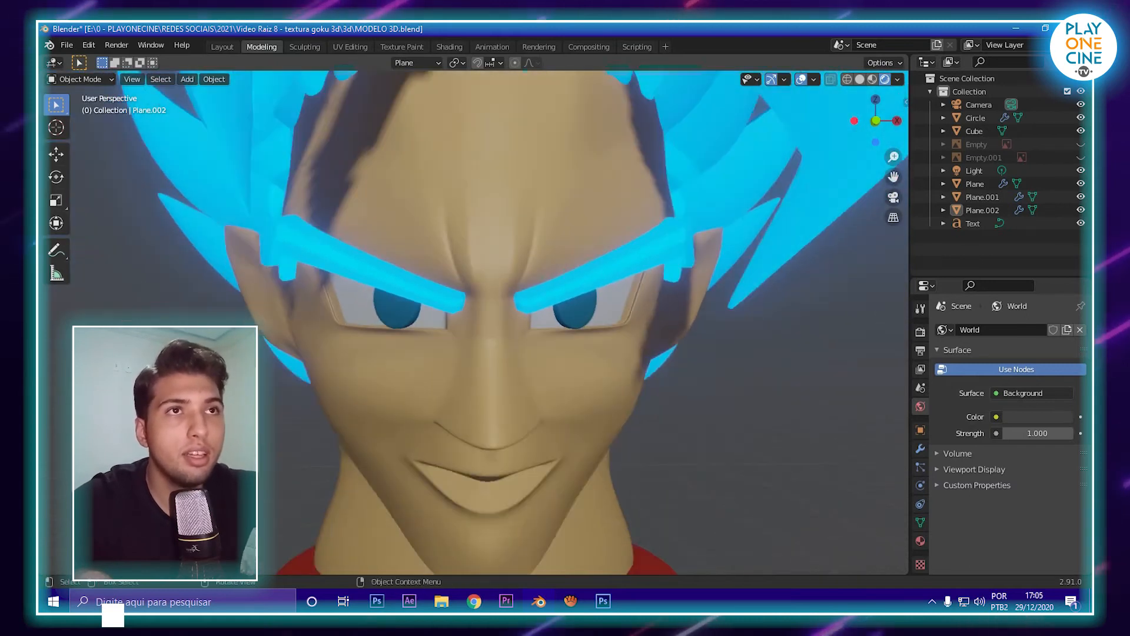
middle_drag(471, 324, 559, 324)
scroll(559, 323, up, 5)
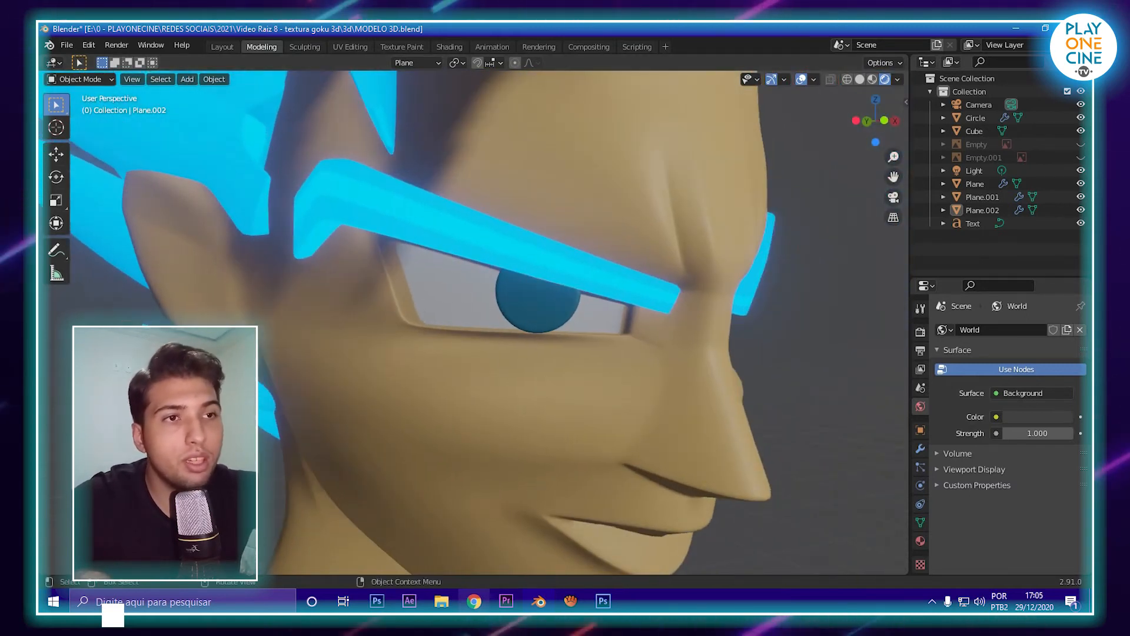
click(474, 600)
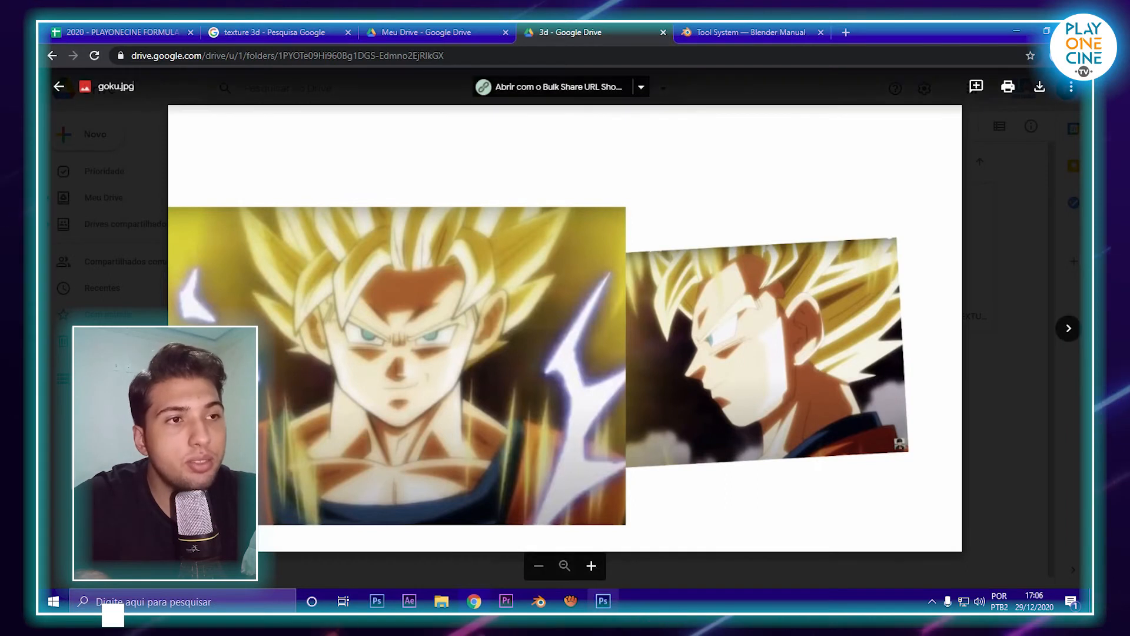
- Switch to Photoshop and create a new 1080 × 1080 pixel RGB document with a white background
mouse_move(603, 600)
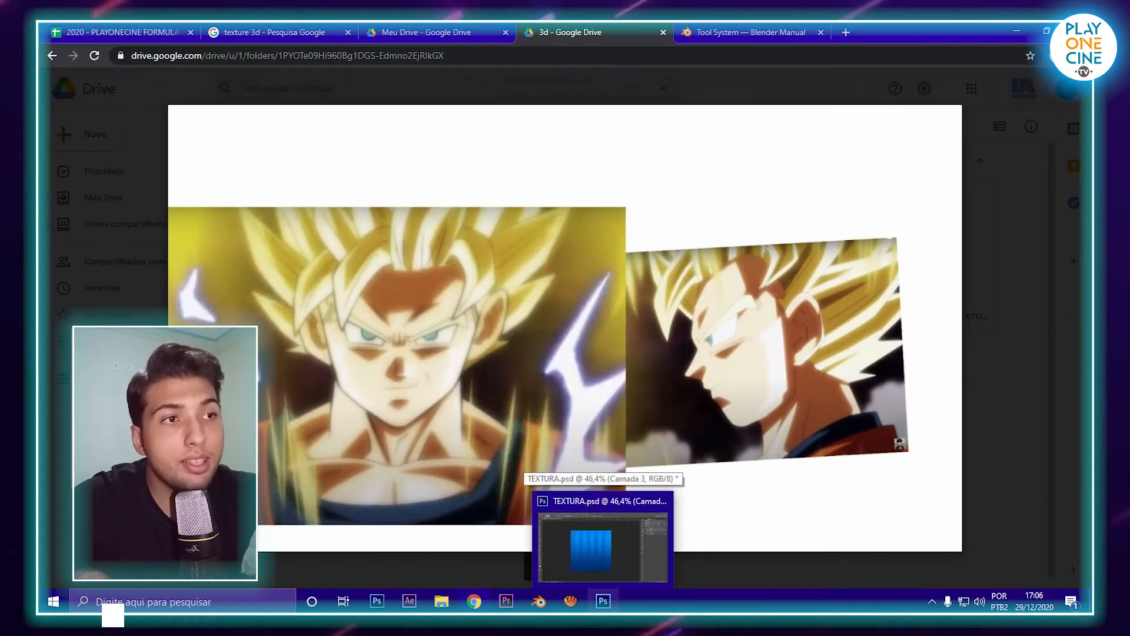
click(600, 539)
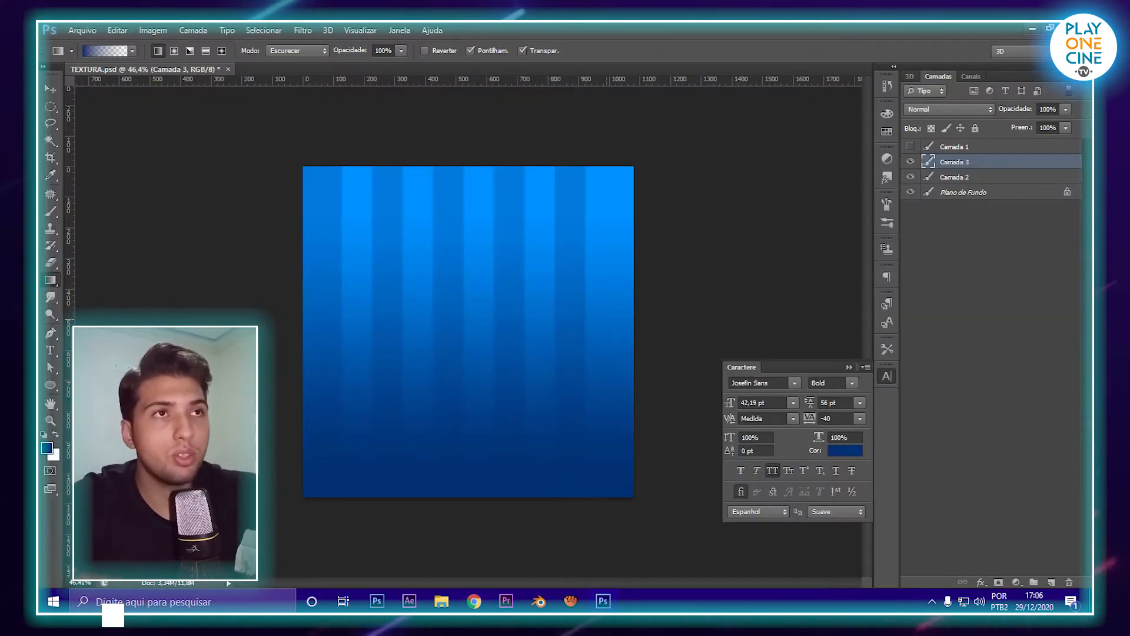
key(ctrl+n)
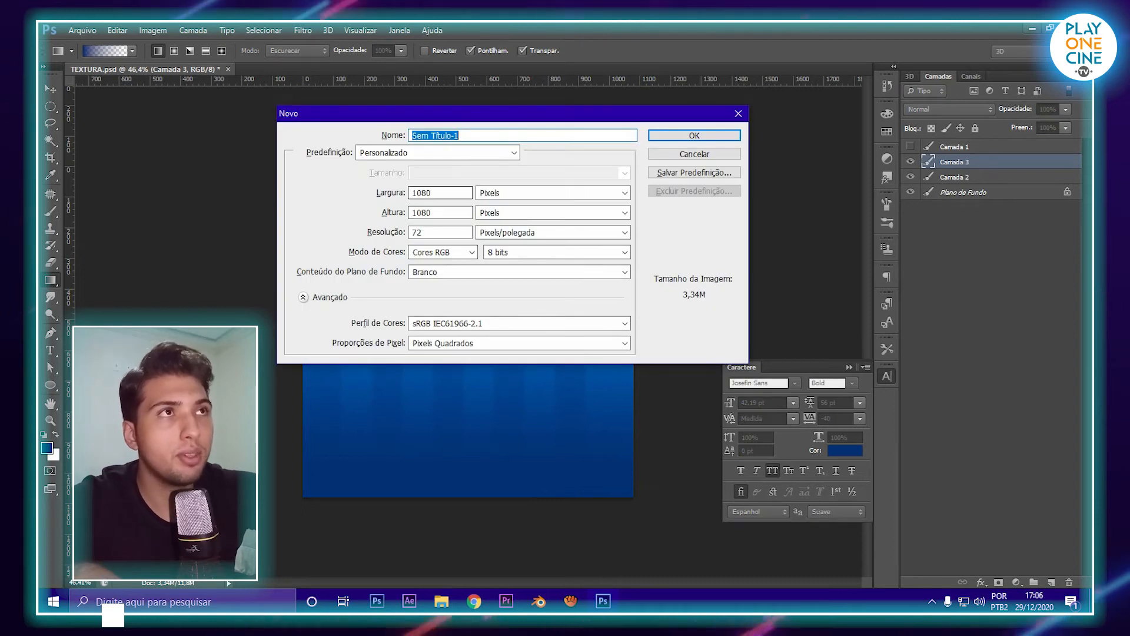
key(Return)
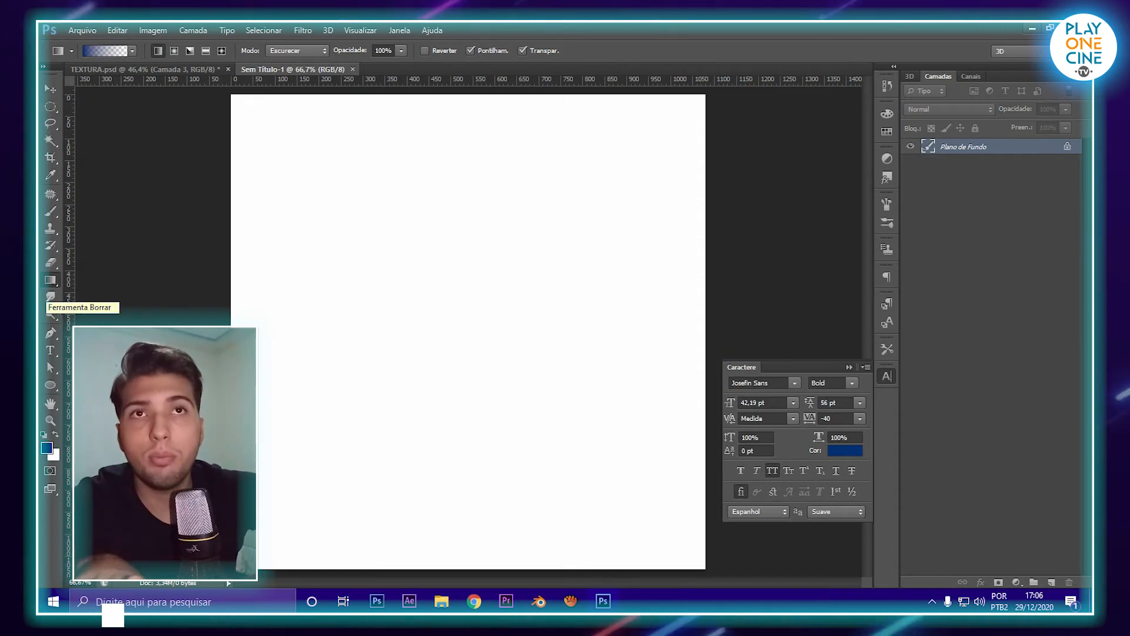
- Set the foreground colour to bright cyan blue and fill the whole background layer with it
right_click(51, 280)
click(106, 285)
click(47, 448)
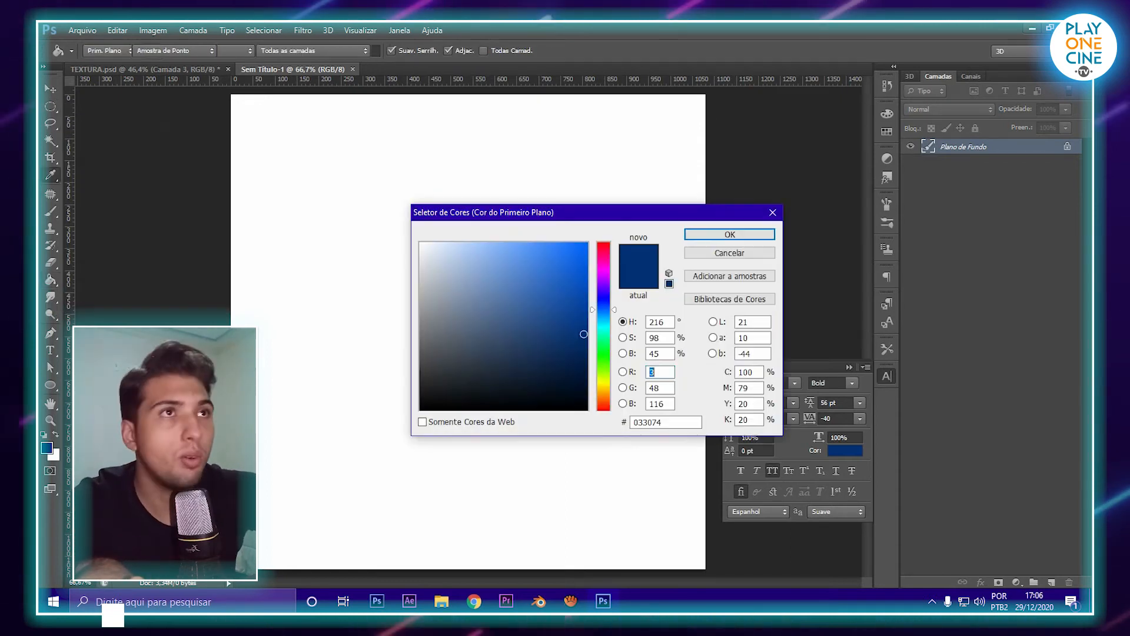
drag(603, 310, 603, 322)
mouse_move(568, 259)
mouse_down()
mouse_move(560, 250)
mouse_move(561, 264)
mouse_up()
click(730, 235)
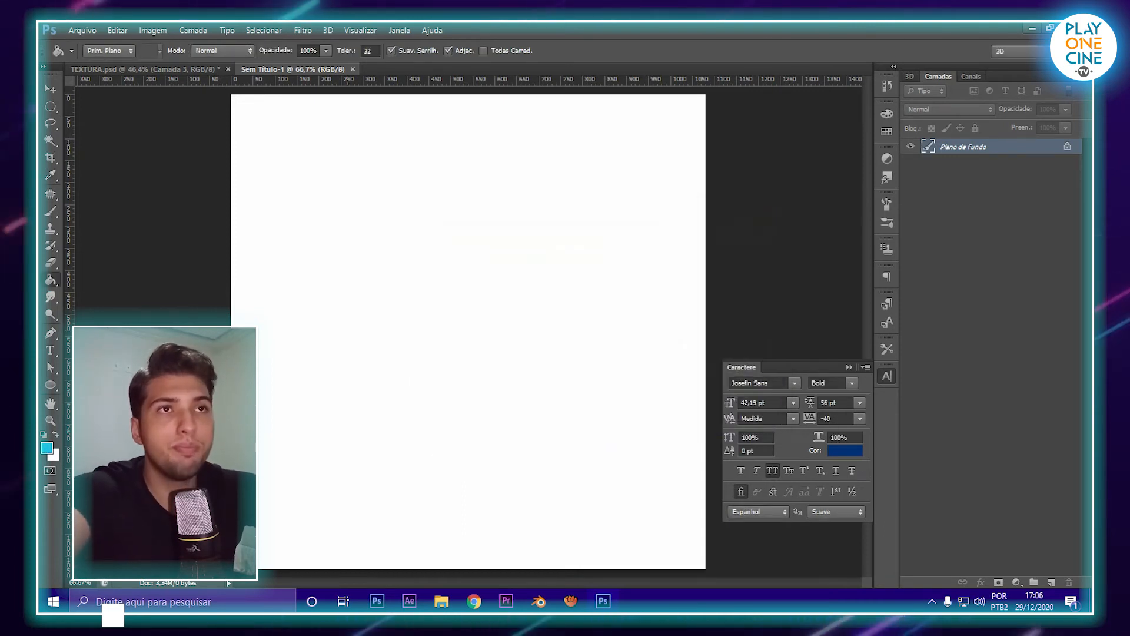
key(alt+BackSpace)
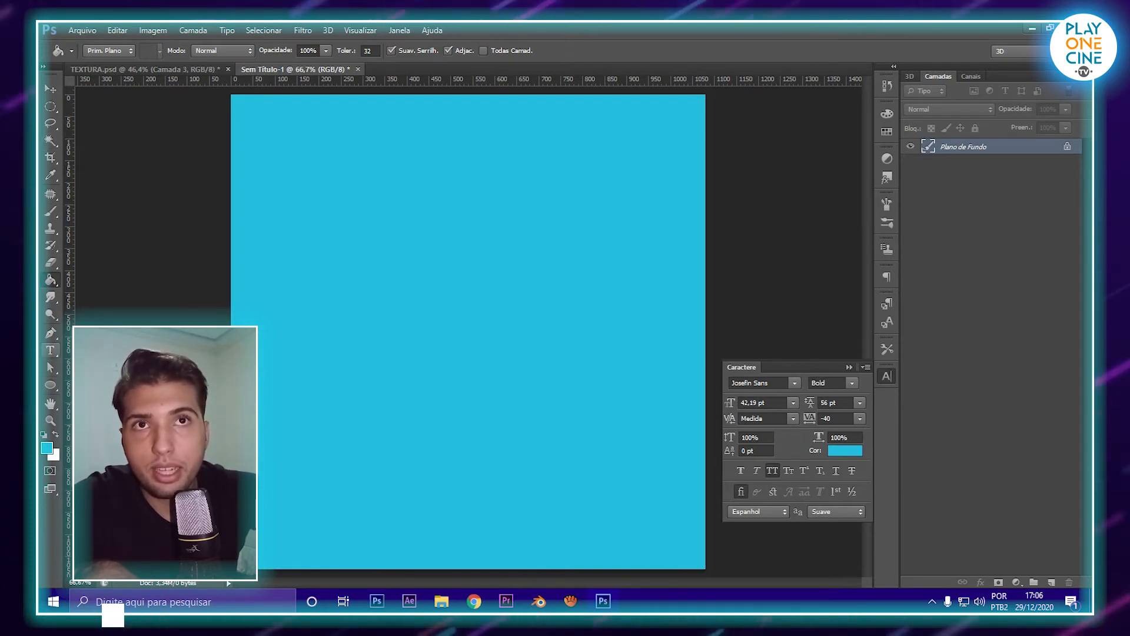
- Activate the Gradient tool in radial mode and set the foreground colour to dark teal 035e71
right_click(50, 280)
click(117, 276)
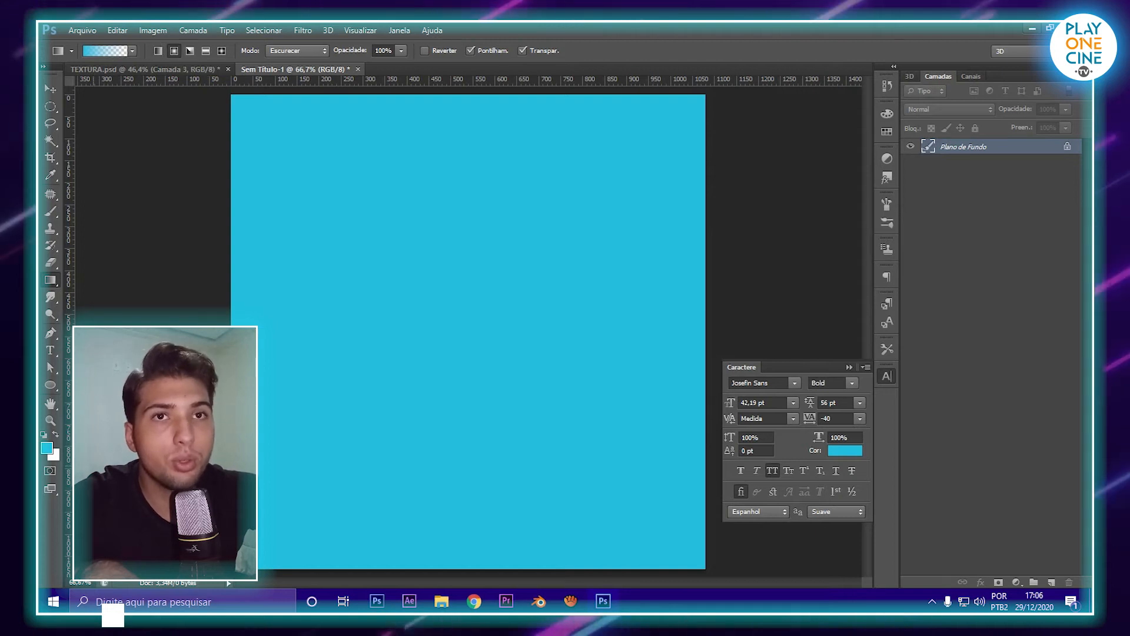
click(47, 448)
click(584, 344)
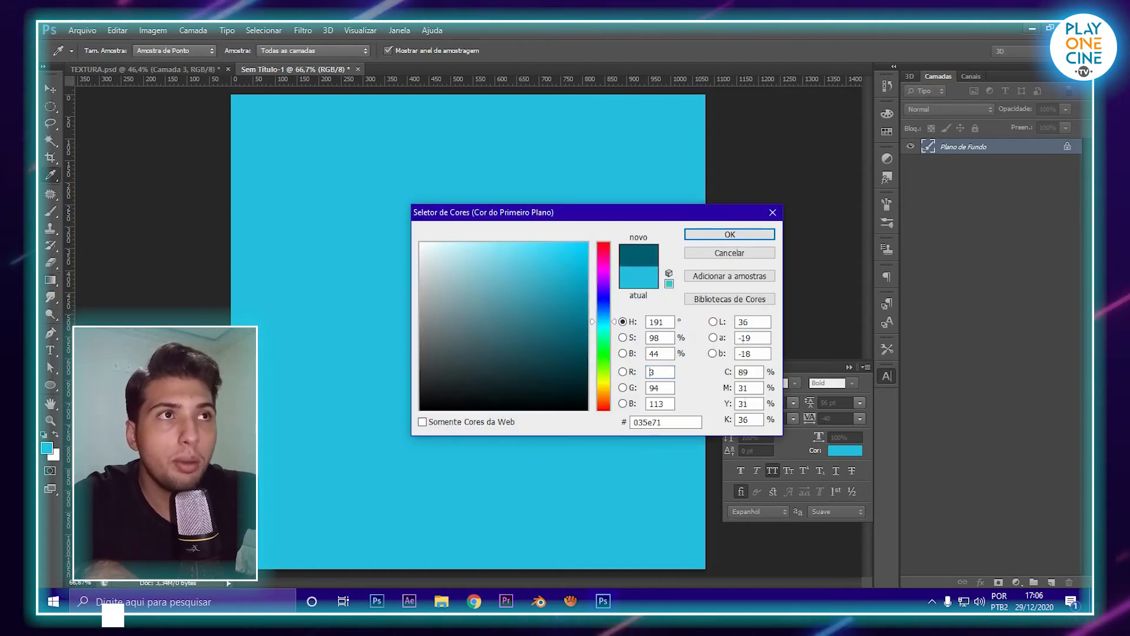
key(Return)
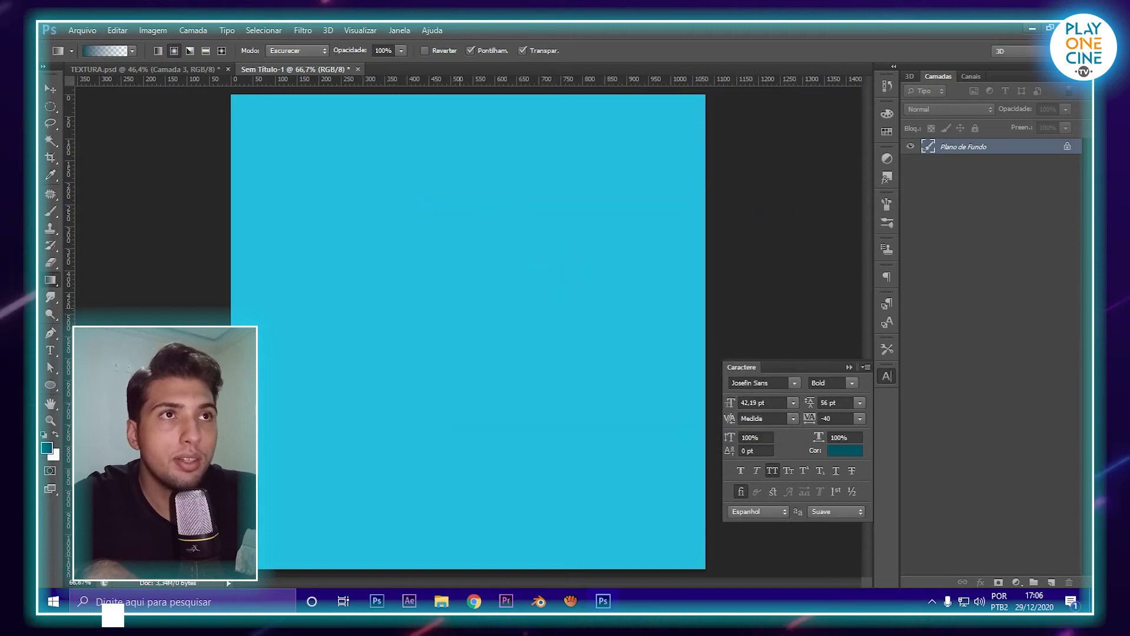
- Try a radial gradient with a dark centre on the cyan canvas and undo it
drag(444, 293, 506, 355)
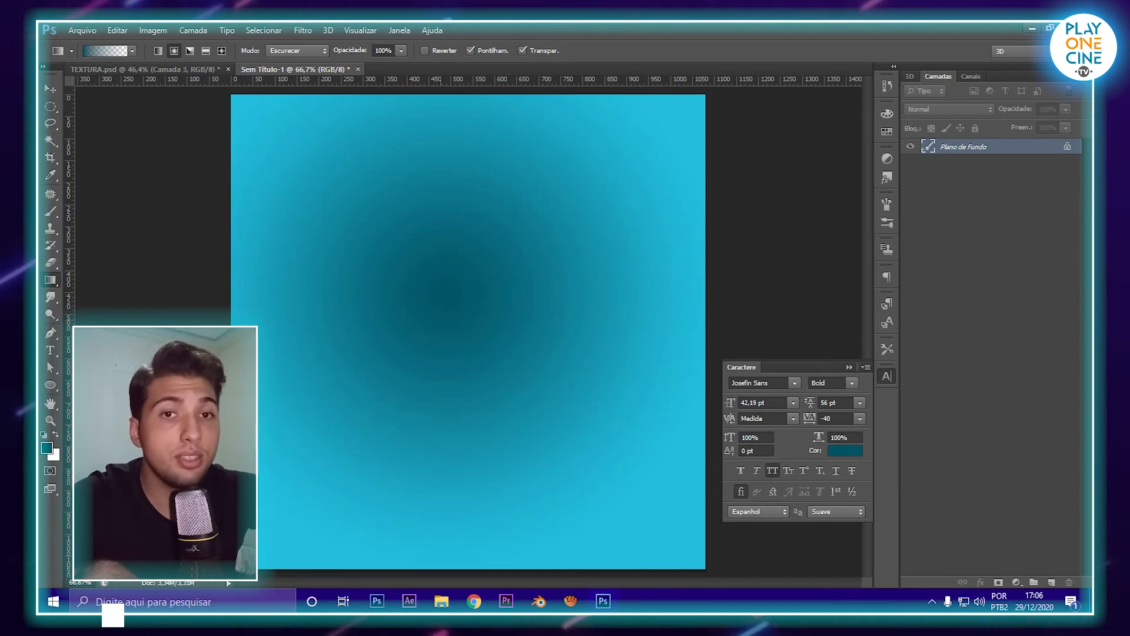
key(ctrl+z)
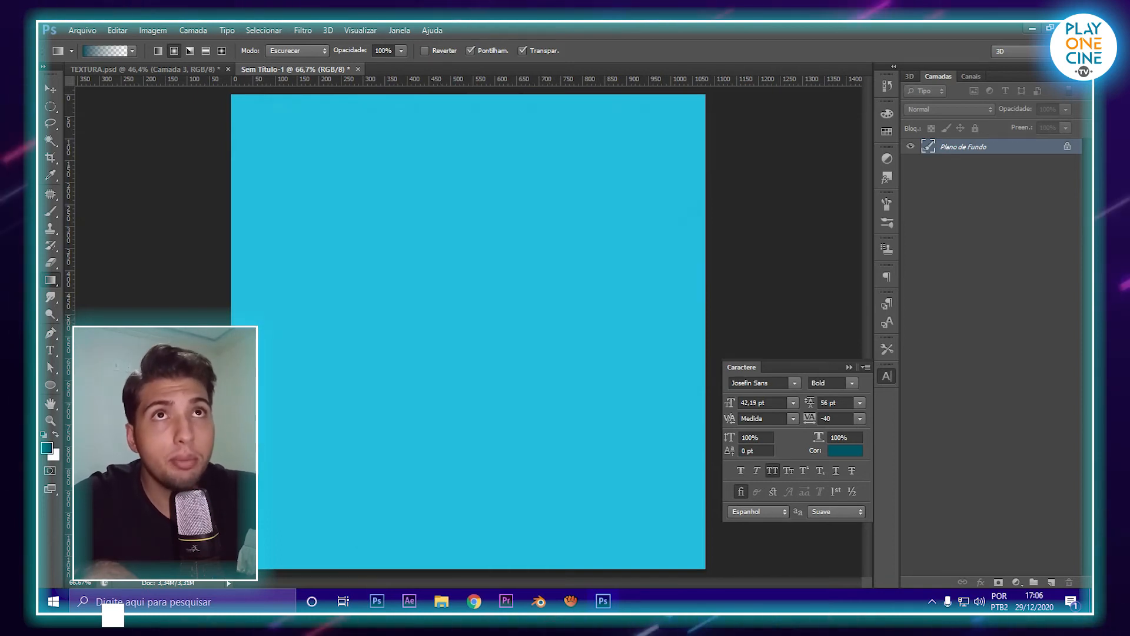
- Reverse the radial gradient to darken the canvas edges around a bright centre, and place guides crossing at the canvas centre
click(132, 51)
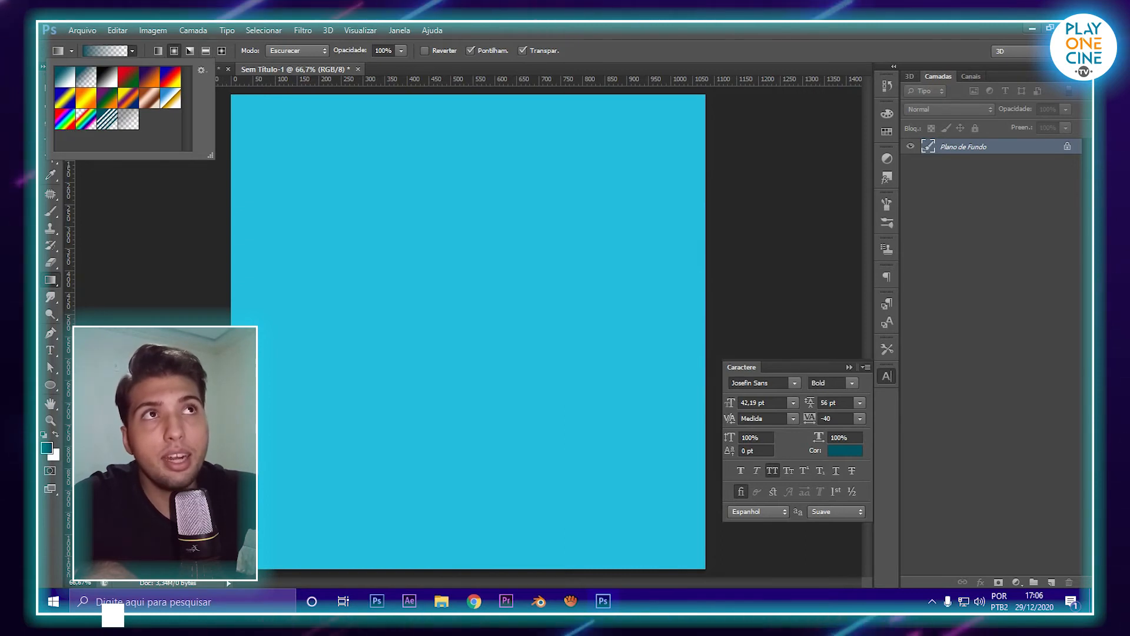
click(424, 50)
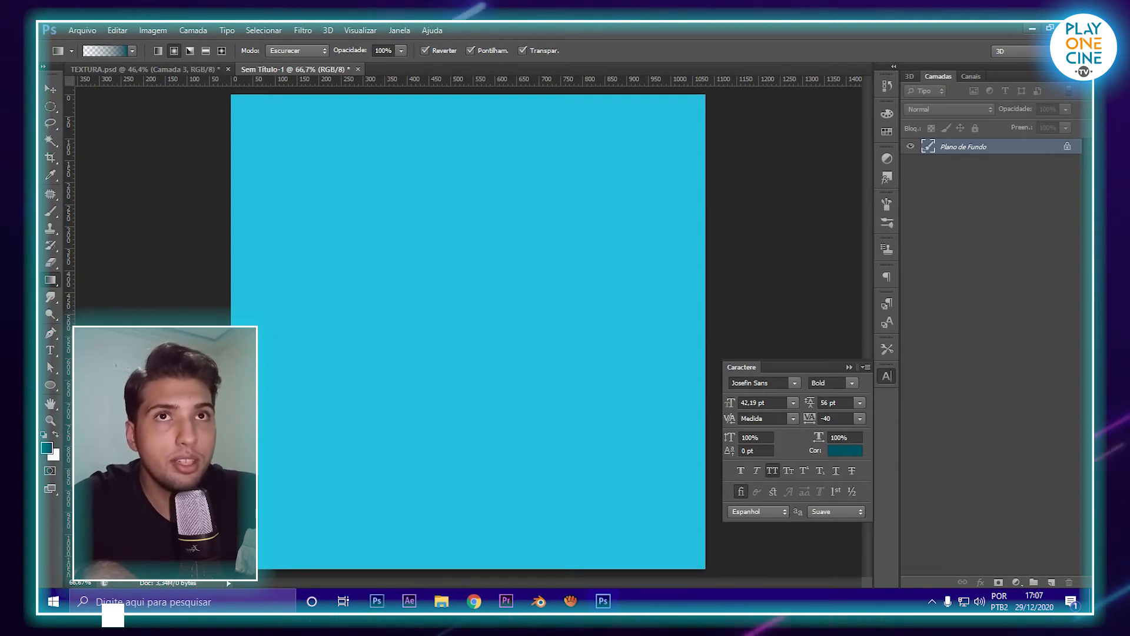
drag(482, 292, 468, 309)
drag(498, 81, 494, 331)
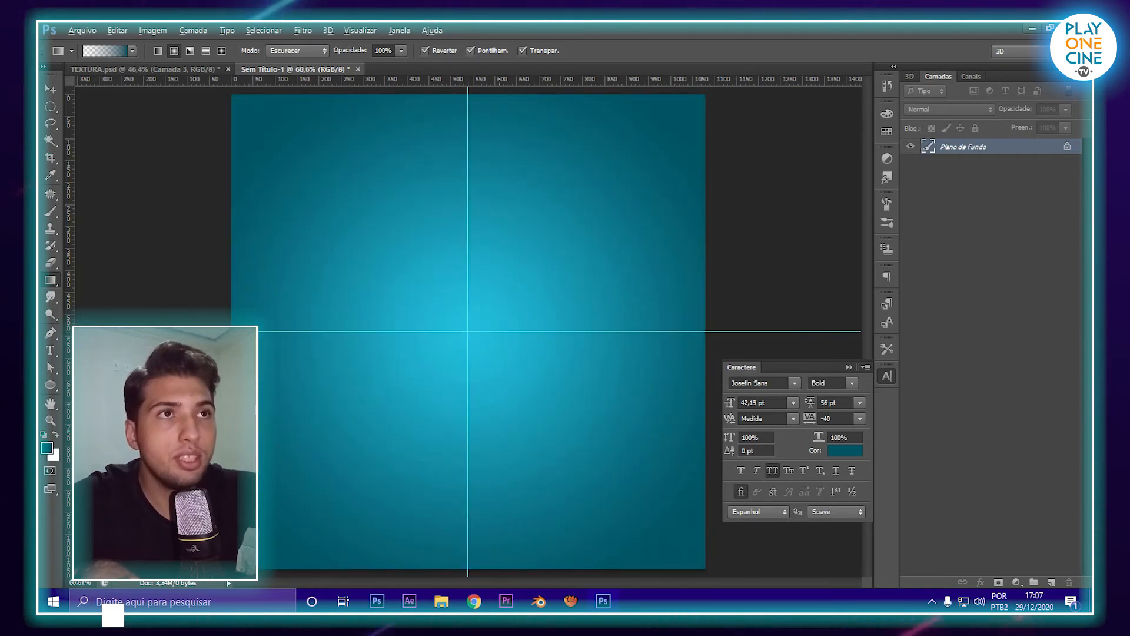
- Set up a hard round brush for the pupil, 360 px in size with 96% hardness
alt+scroll(468, 331, down, 7)
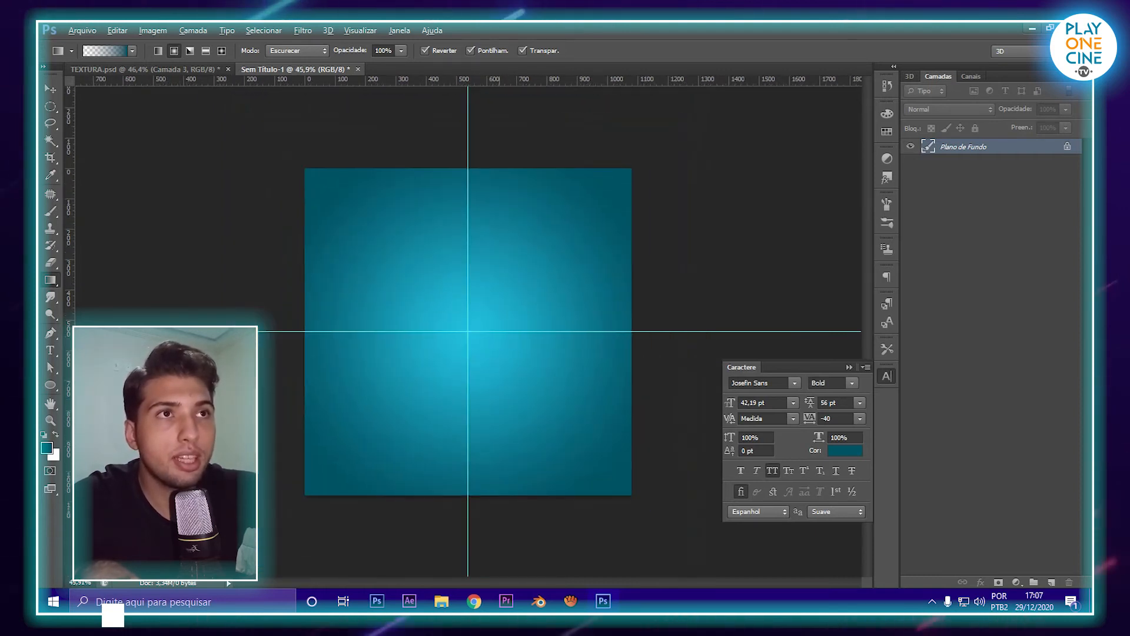
alt+scroll(468, 331, up, 7)
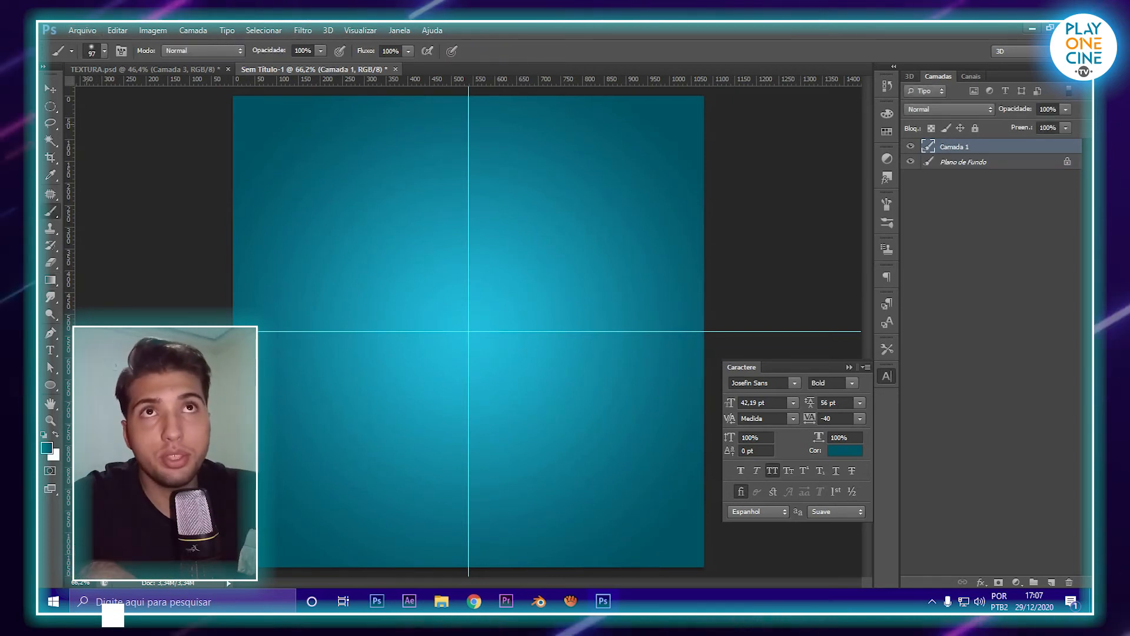
click(105, 51)
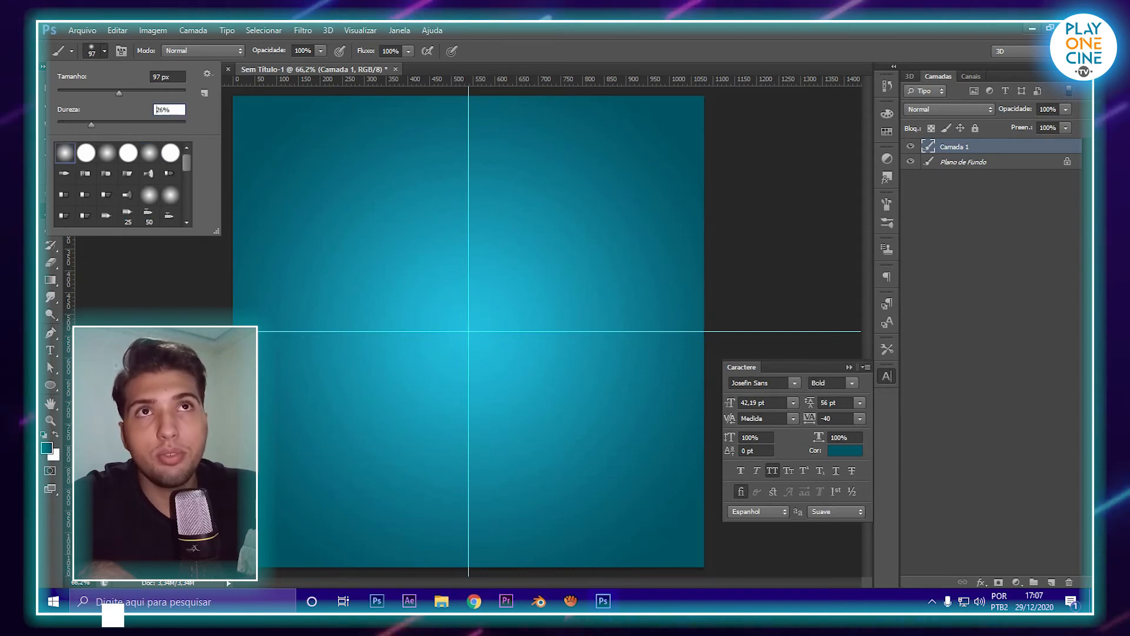
drag(91, 125, 171, 125)
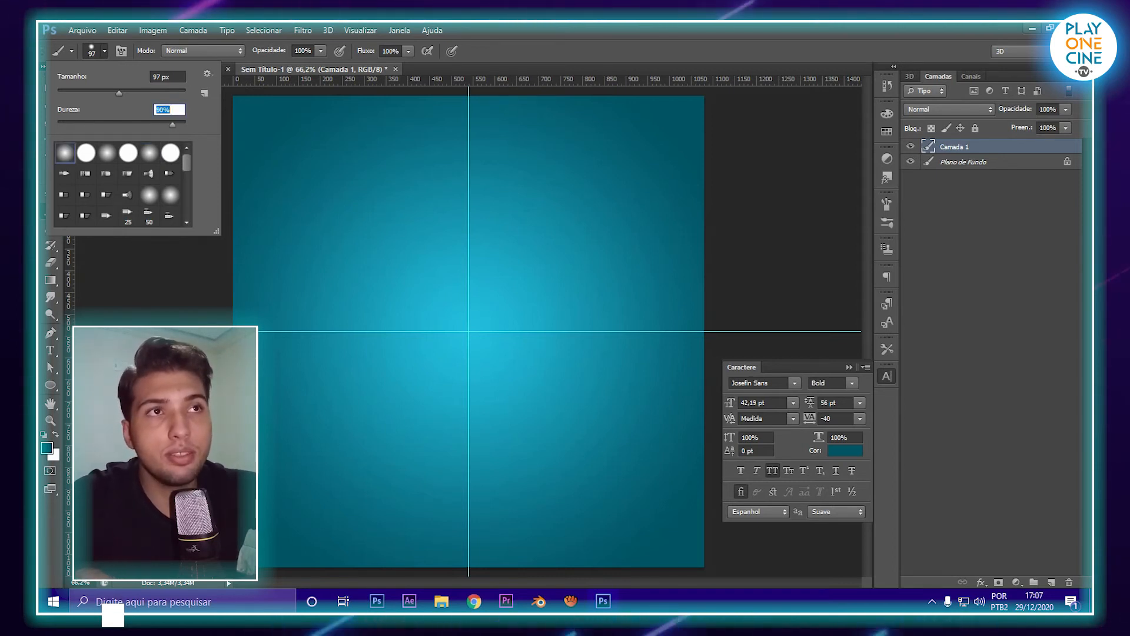
drag(173, 124, 180, 124)
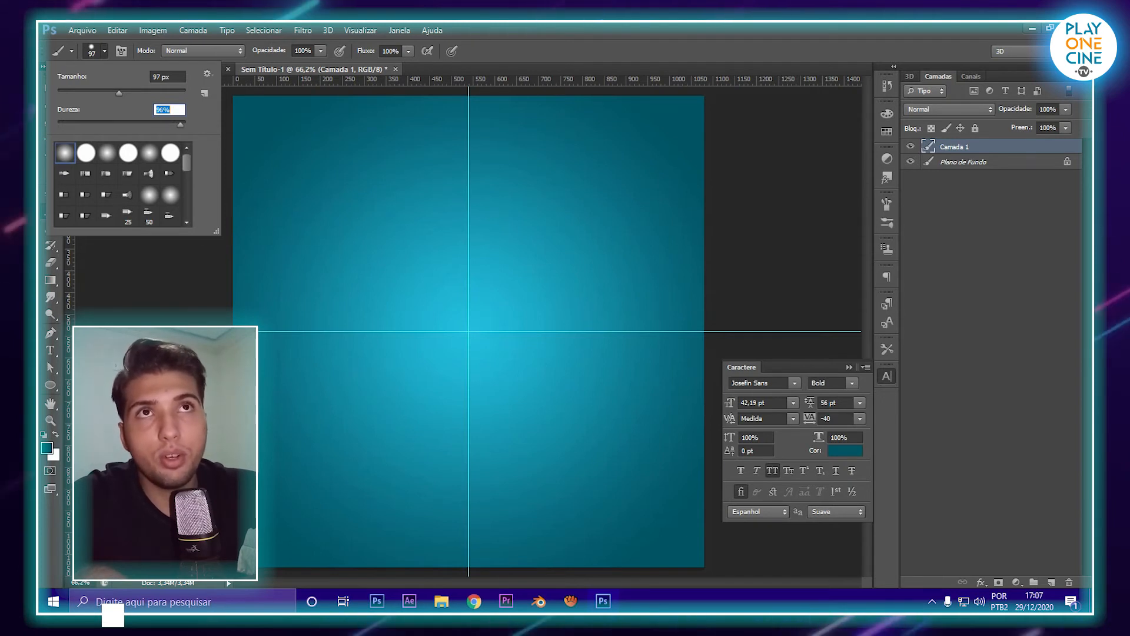
drag(119, 93, 162, 93)
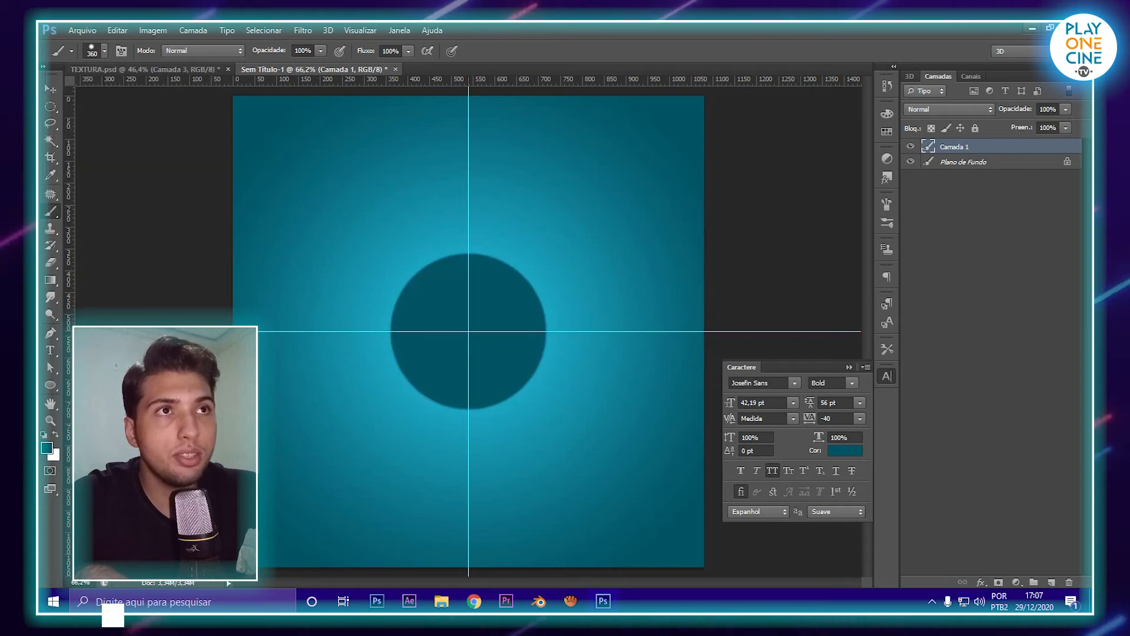
- Try a teal dot at the canvas centre, undo it, and set the foreground colour to black 000000
click(468, 331)
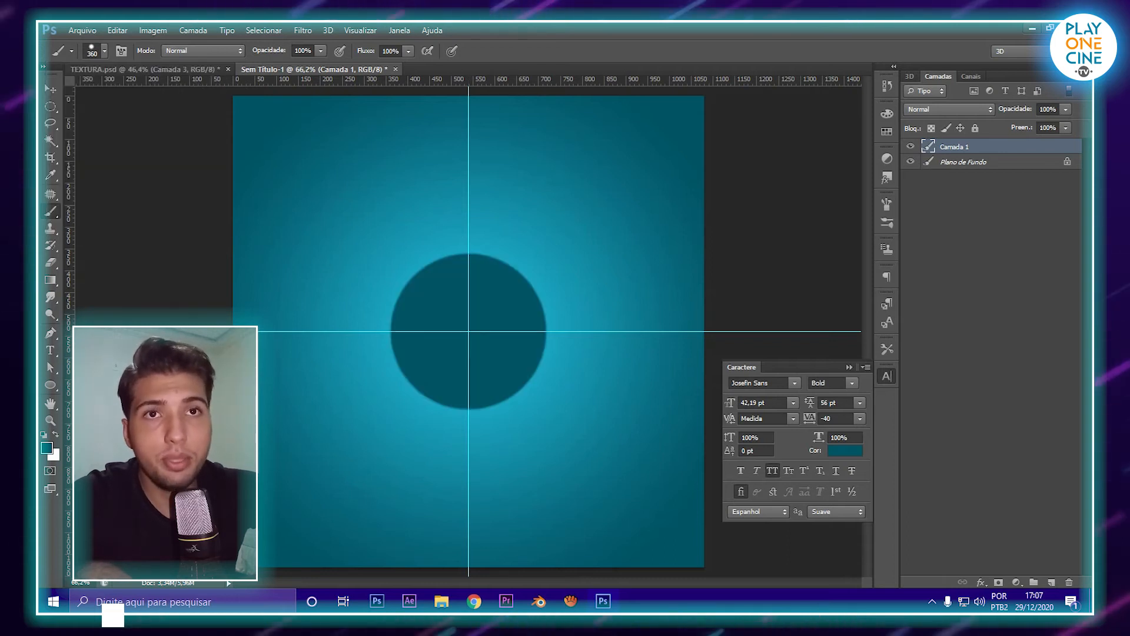
key(ctrl+z)
click(47, 448)
drag(448, 401, 419, 410)
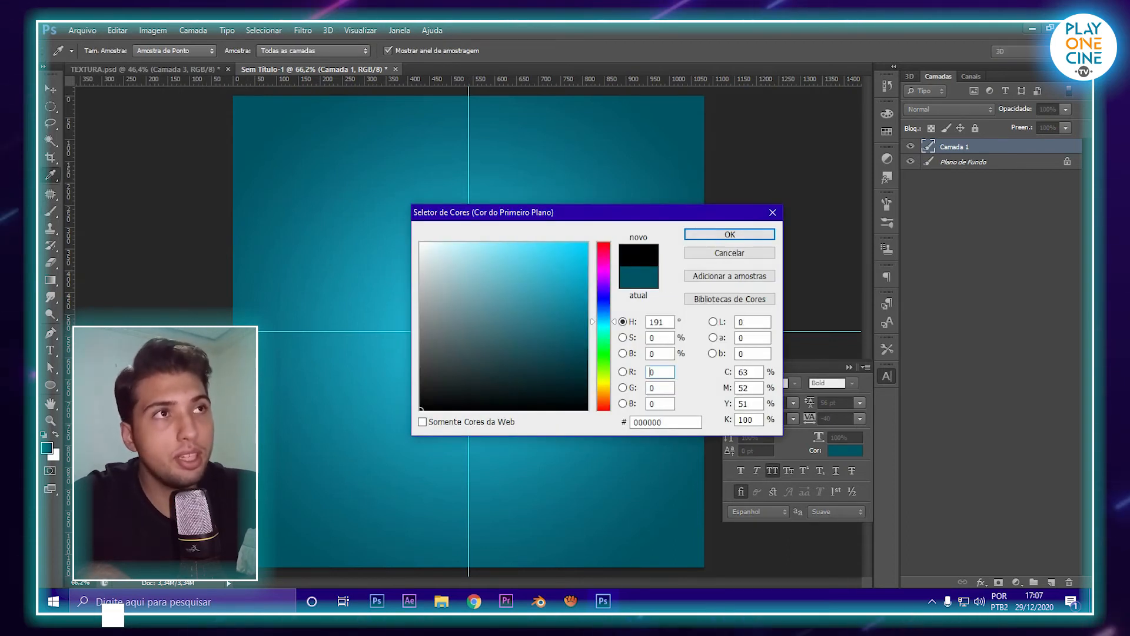
click(730, 234)
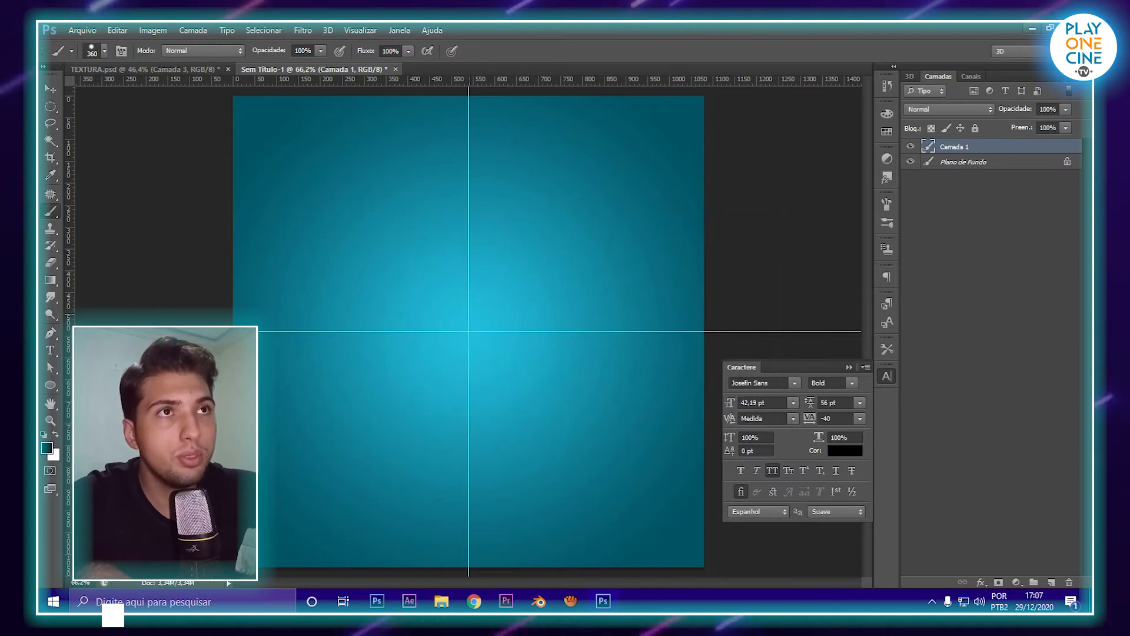
- Stamp a single black 360 px pupil dot on the vertical guide, slightly above the canvas centre
click(468, 314)
alt+scroll(475, 326, down, 5)
alt+scroll(474, 325, up, 7)
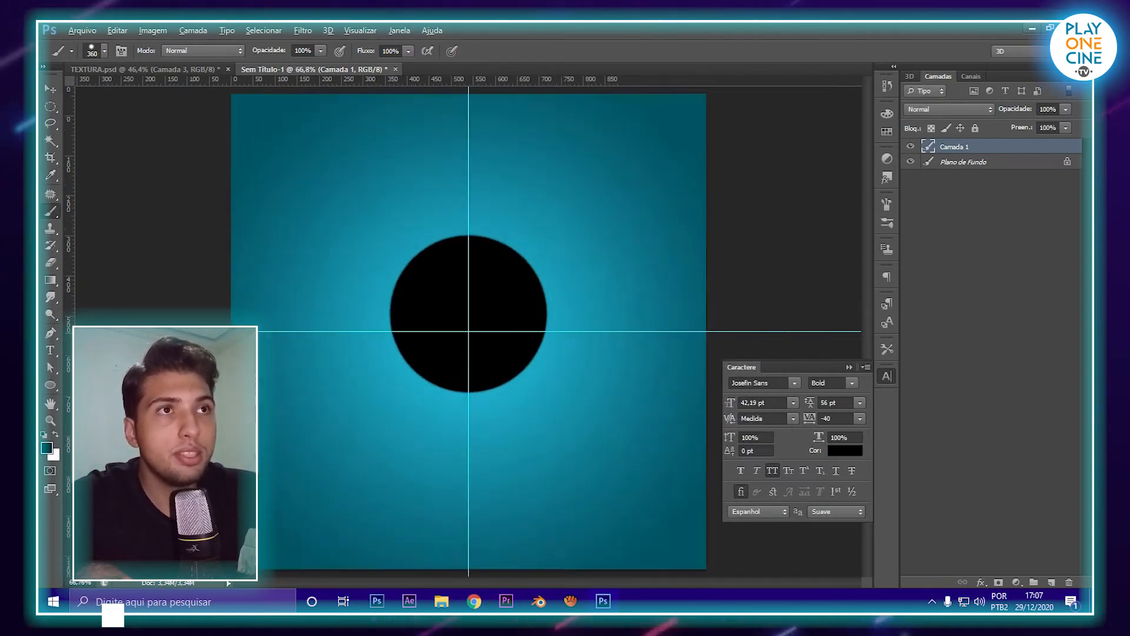
alt+scroll(474, 325, down, 3)
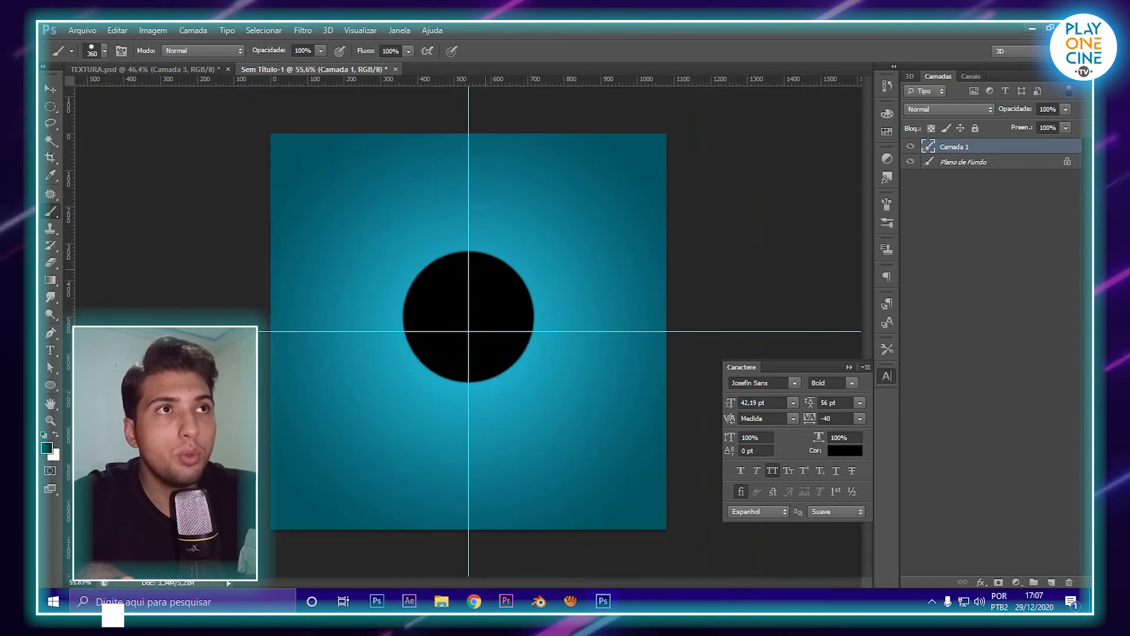
alt+scroll(474, 326, up, 1)
alt+scroll(468, 331, up, 2)
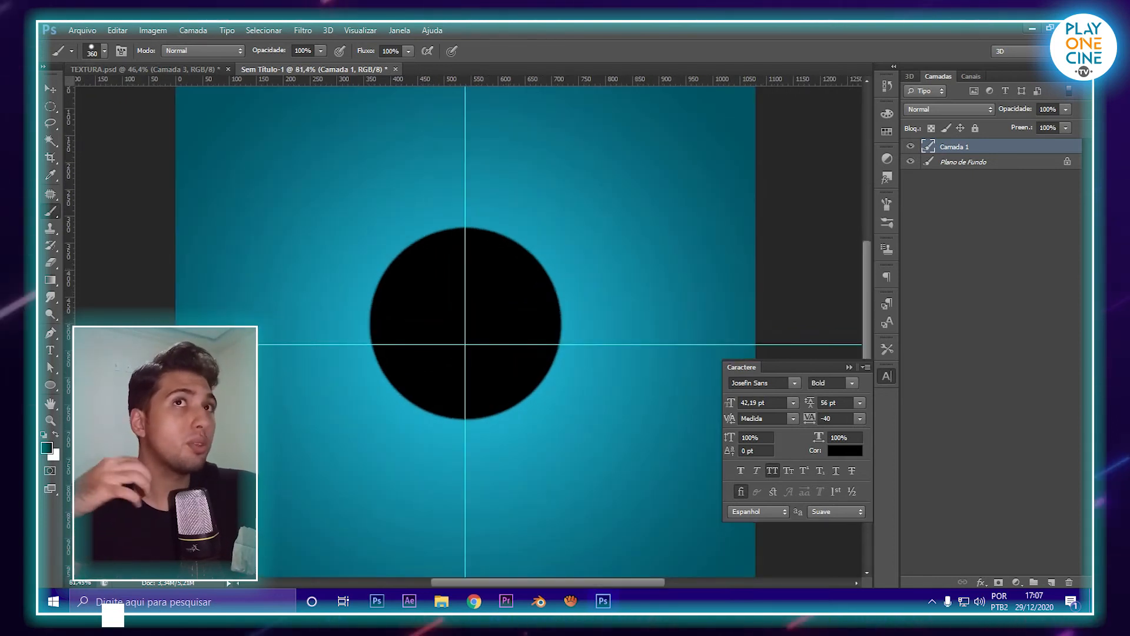
- Set the brush to 99 px with white paint, and test and undo a highlight dot on the pupil's upper-left edge
click(104, 52)
drag(155, 93, 120, 93)
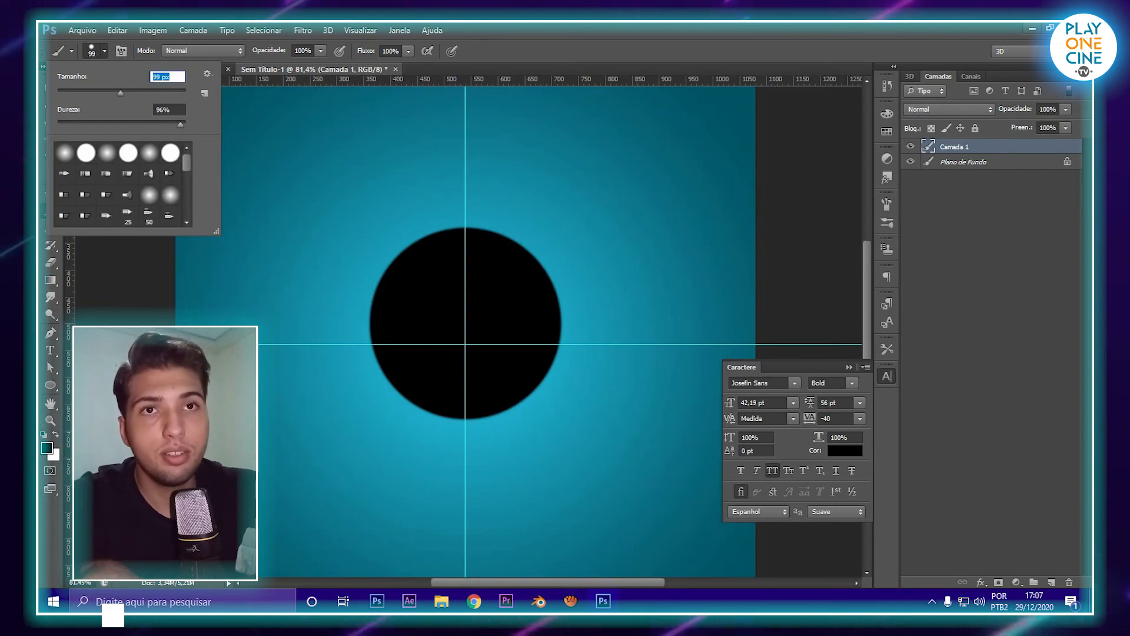
key(Return)
key(x)
click(397, 256)
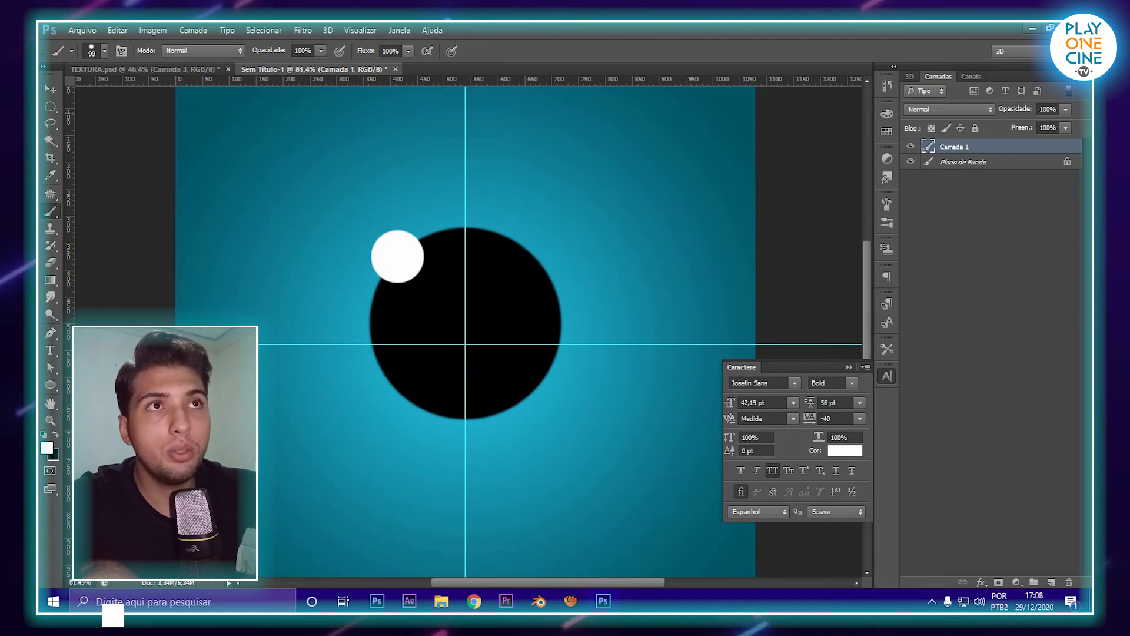
key(ctrl+z)
- Soften the brush to 79% hardness and stamp a white highlight on the pupil's upper-left edge
click(104, 51)
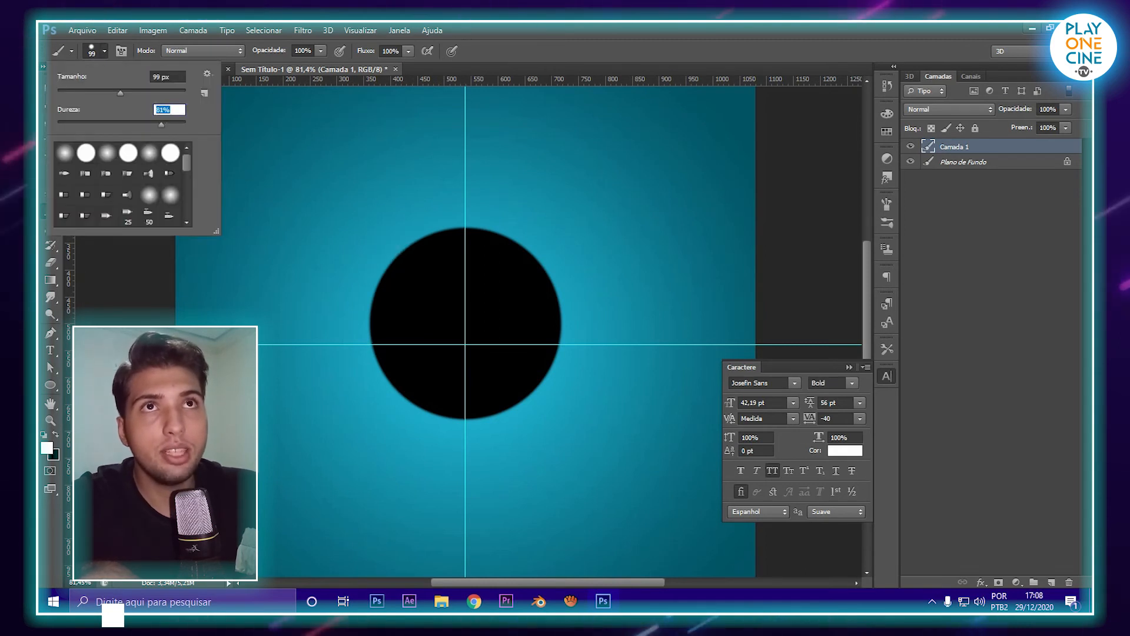
key(Return)
click(403, 250)
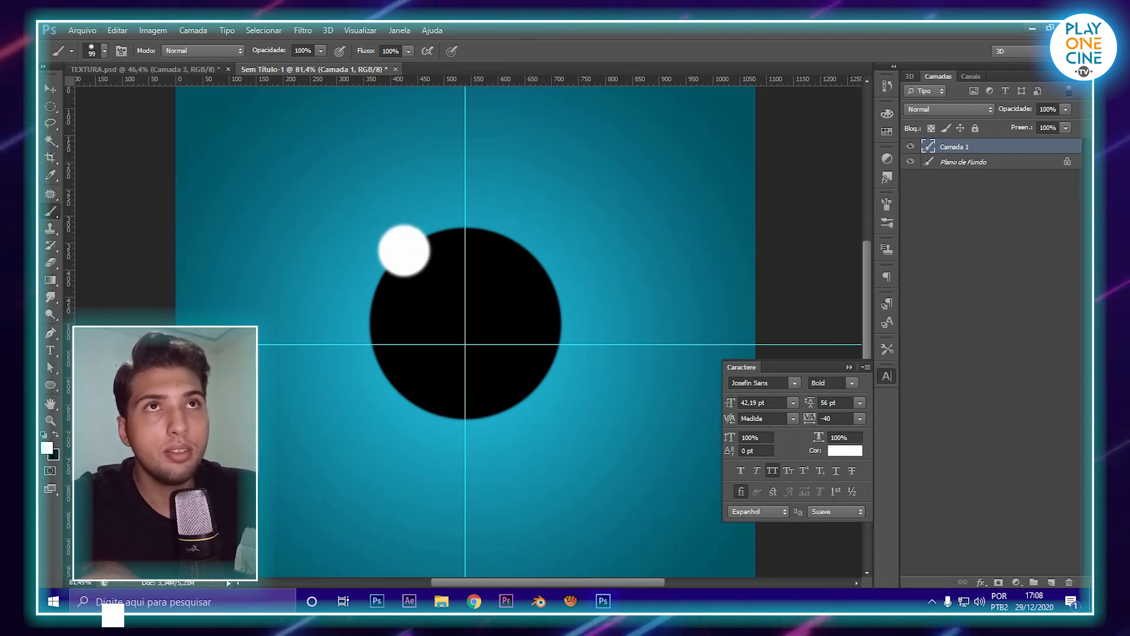
- Reduce the brush to 37 px and stamp a smaller white highlight just below the large one
click(105, 51)
drag(120, 93, 80, 93)
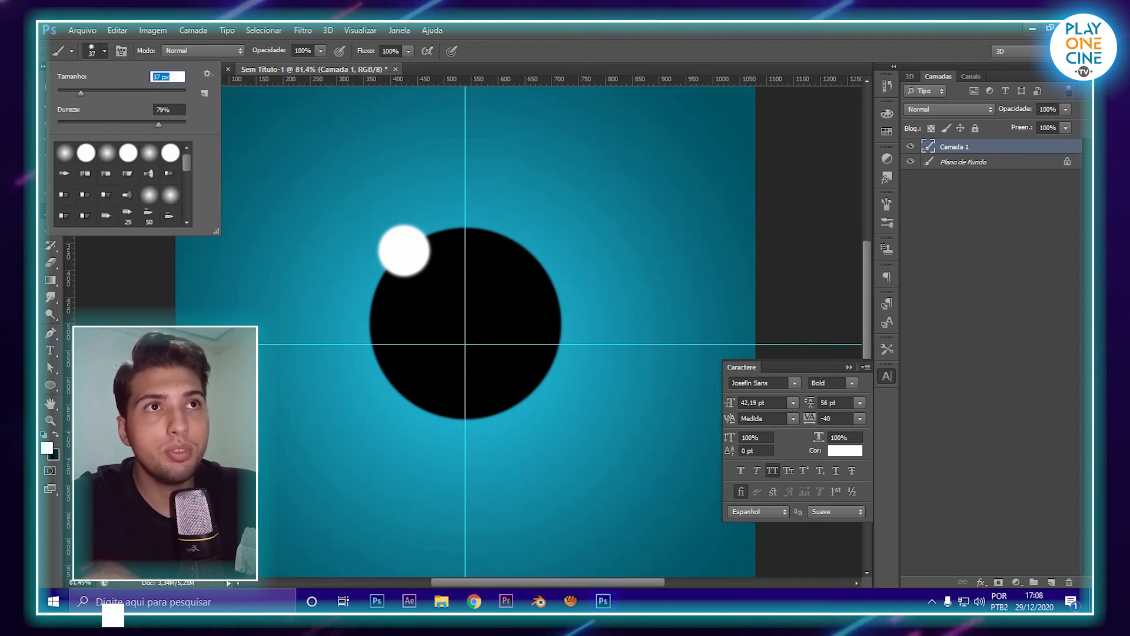
click(393, 295)
alt+scroll(394, 295, down, 8)
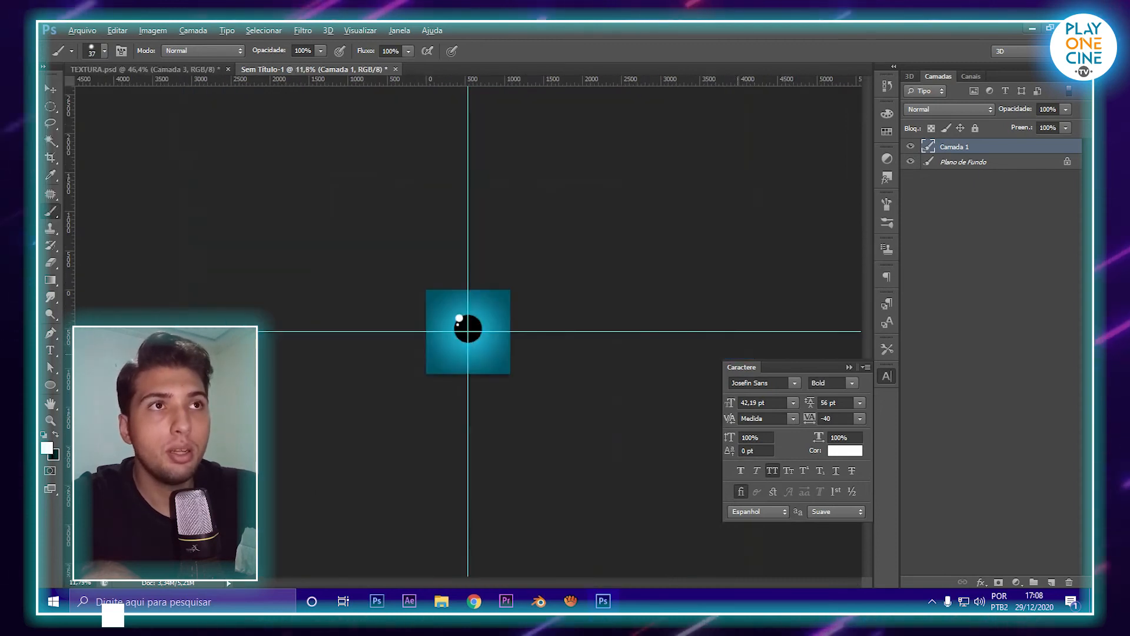
alt+scroll(393, 296, up, 3)
alt+scroll(467, 332, up, 5)
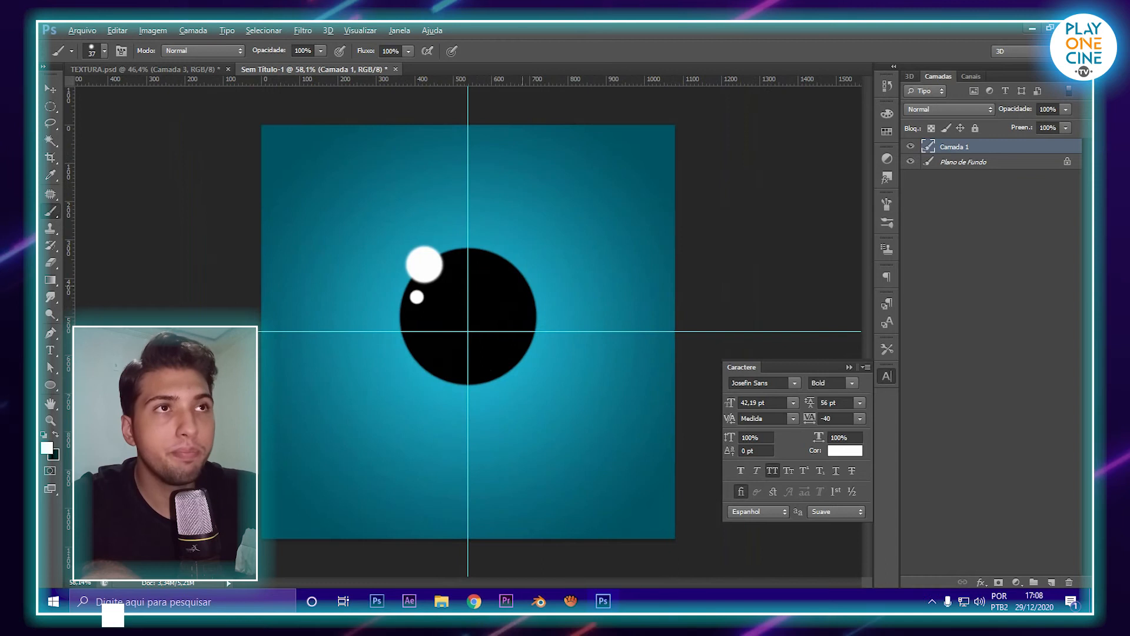
- Move the pupil and highlights layer slightly down towards the guide crossing with Free Transform
key(m)
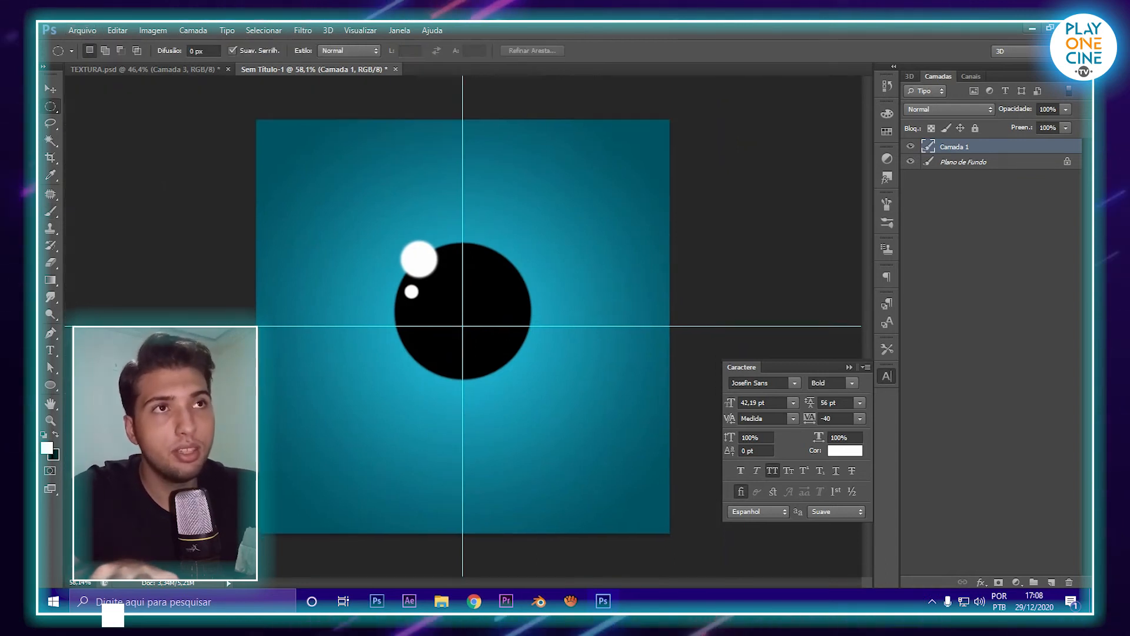
key(ctrl+t)
drag(463, 309, 464, 318)
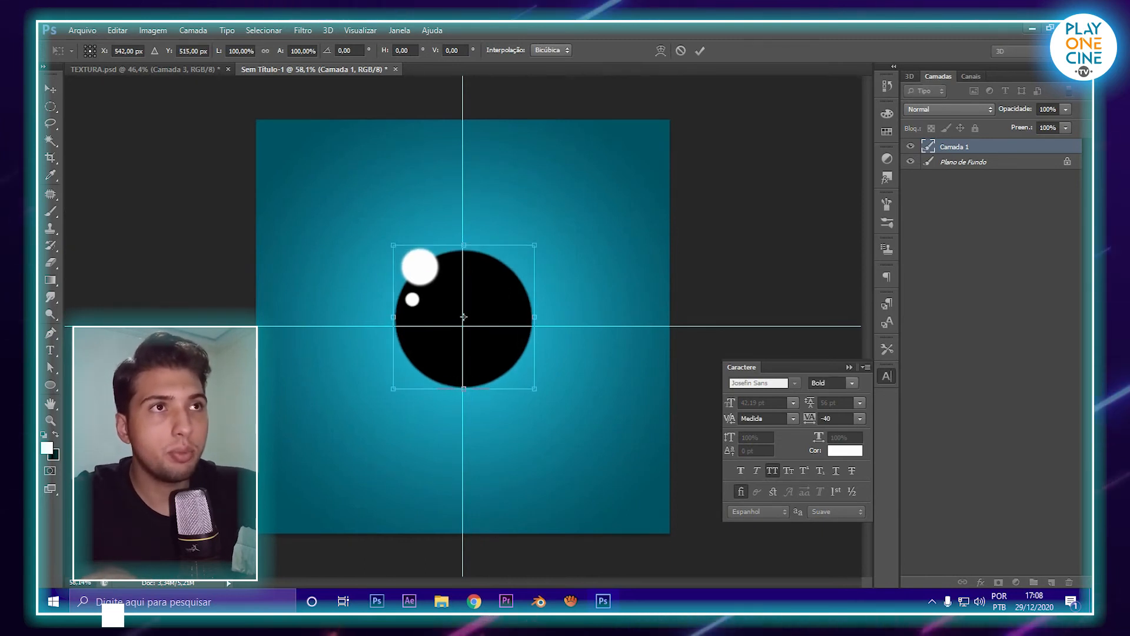
key(Return)
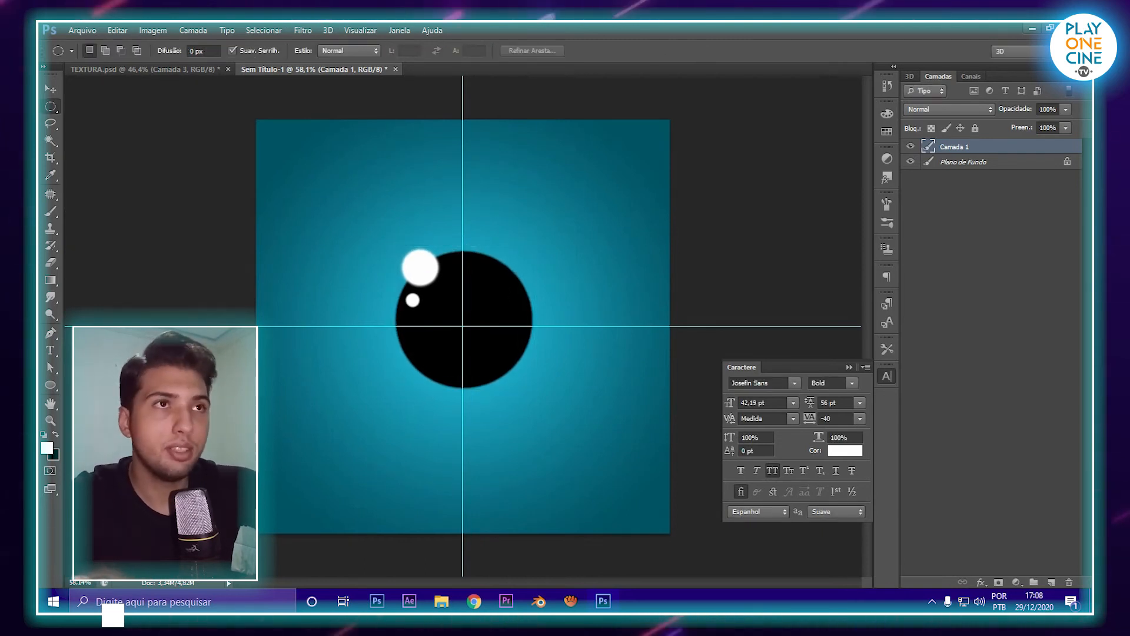
- Save the eye texture as a JPEG named olho in the 3d folder
key(ctrl+s)
click(852, 365)
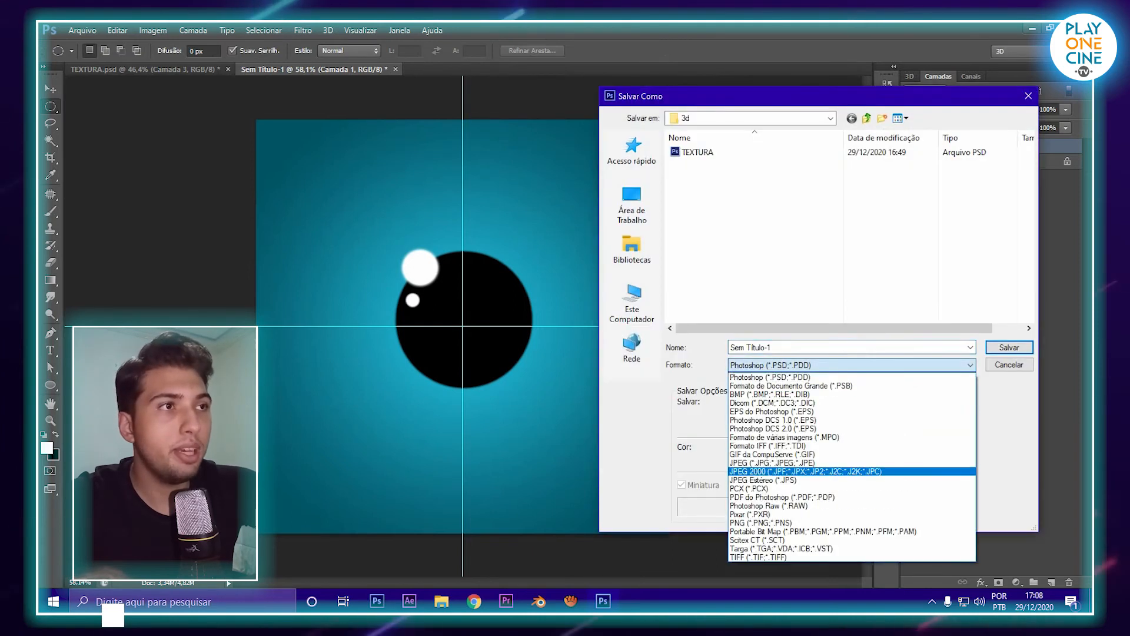
click(772, 463)
text(olho)
key(Return)
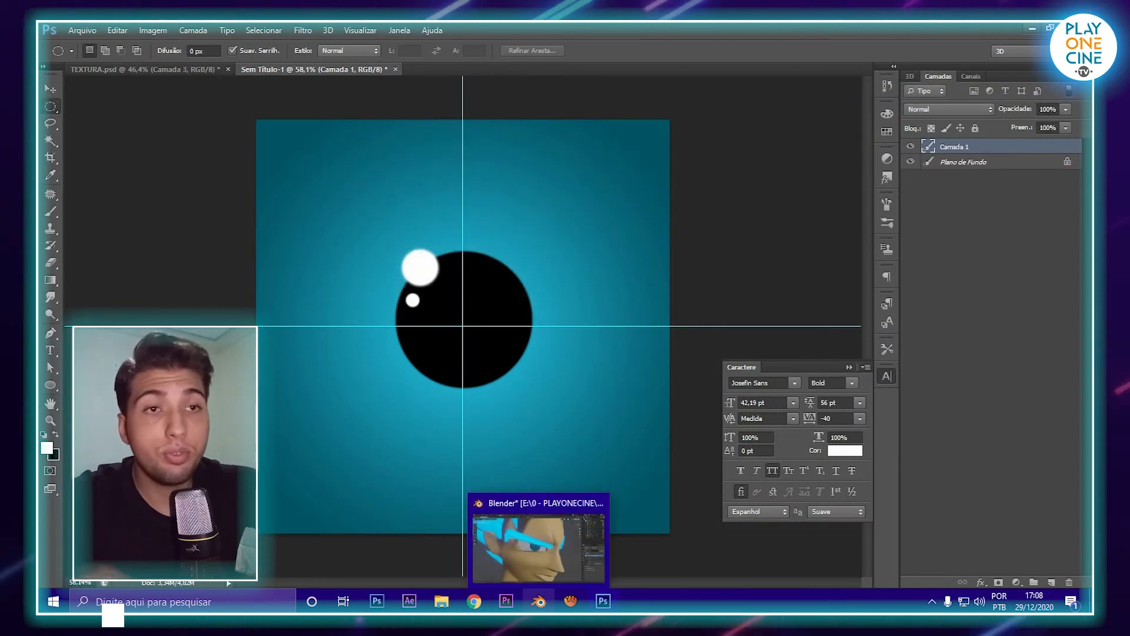
- Switch to Blender and select the iris's front face in Edit Mode on the bust mesh
click(539, 600)
middle_drag(541, 318, 447, 323)
click(459, 318)
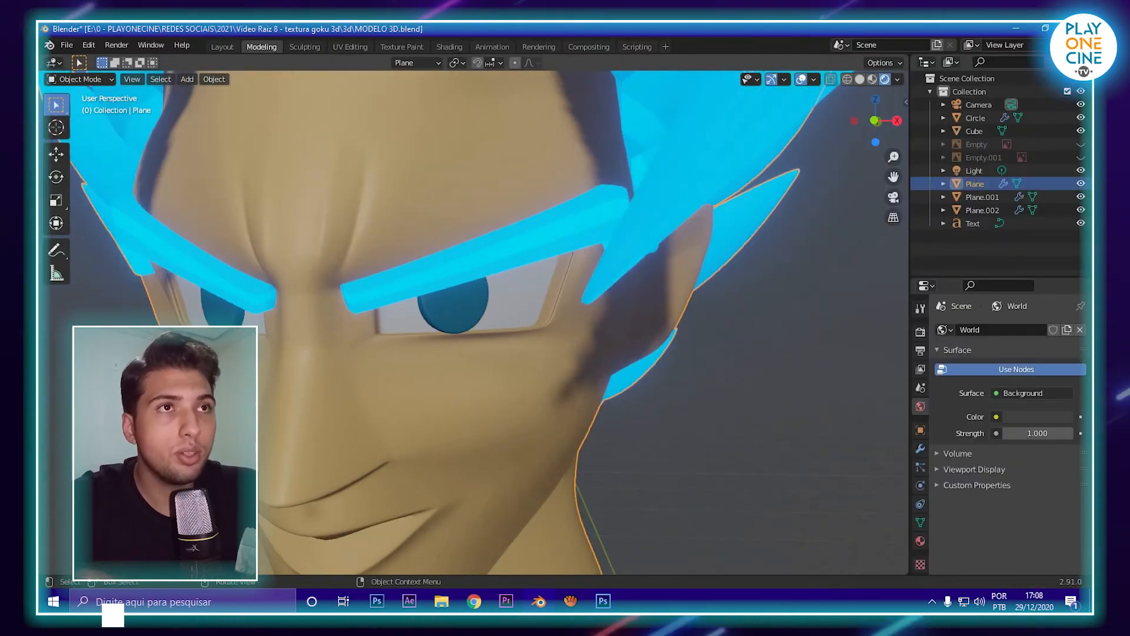
key(Tab)
scroll(453, 300, up, 6)
middle_drag(453, 300, 466, 308)
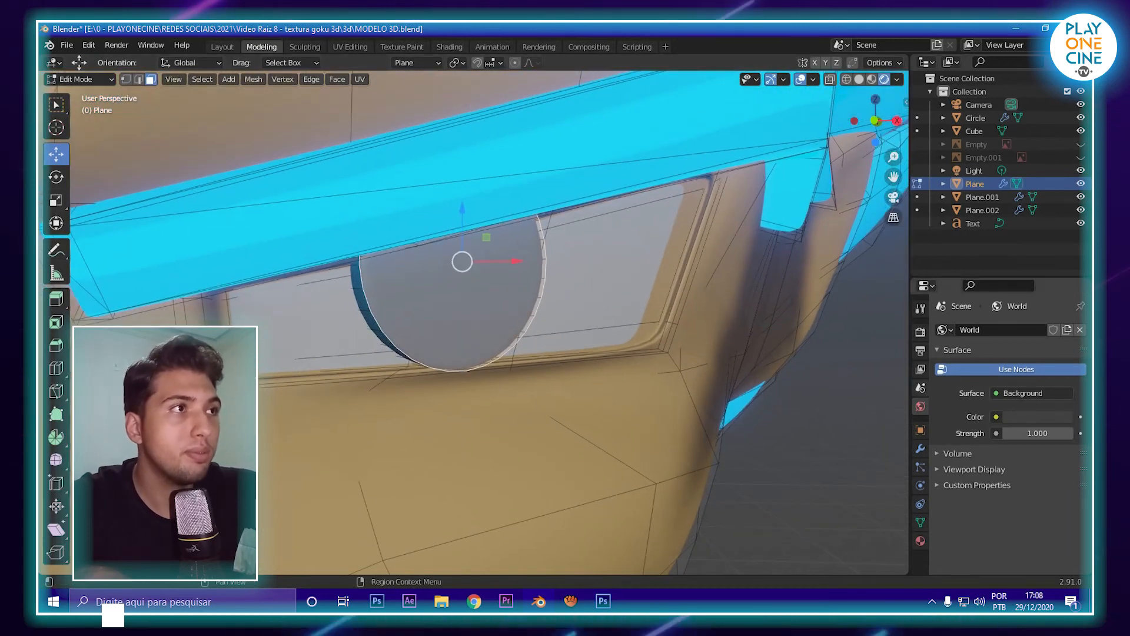
- Add a new material to the bust, assign it to the selected iris face, and name it olho
click(920, 541)
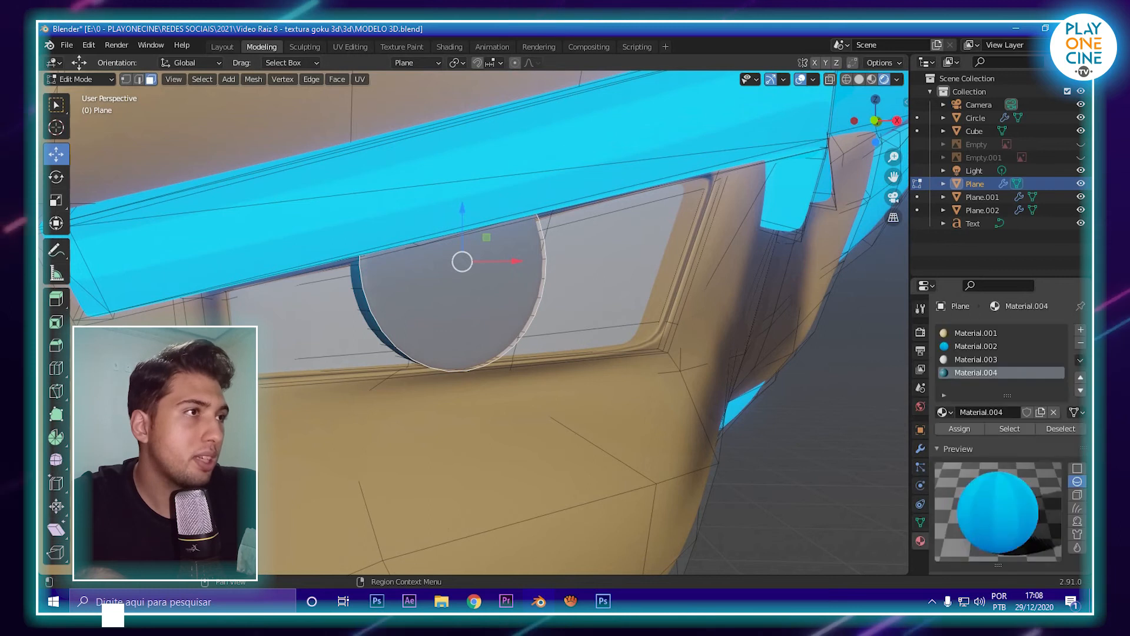
click(1081, 329)
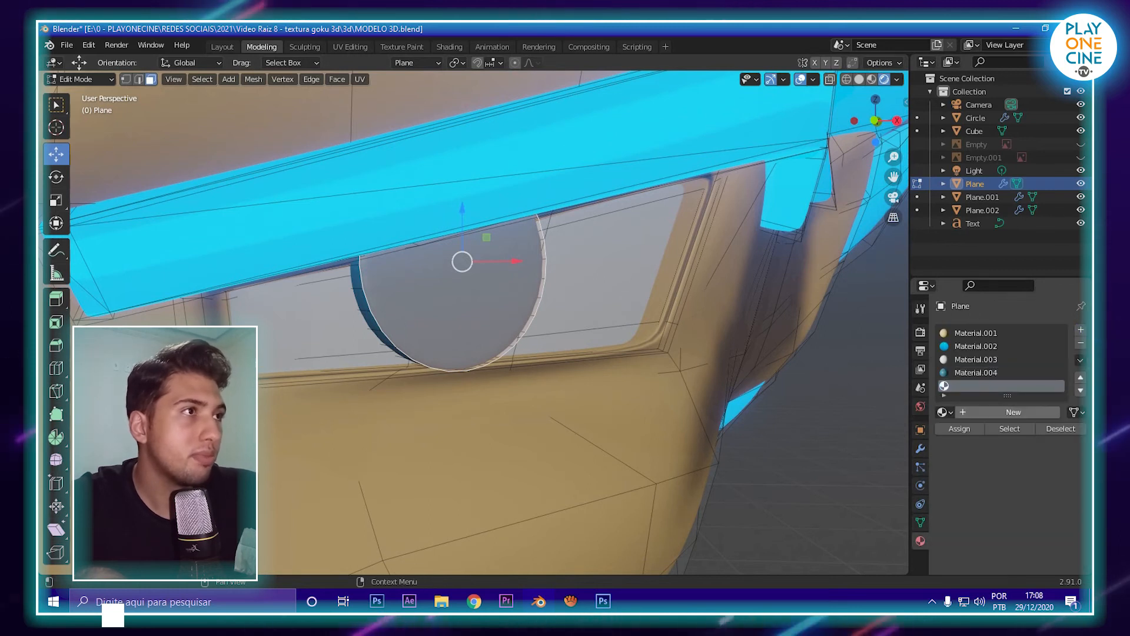
click(1013, 412)
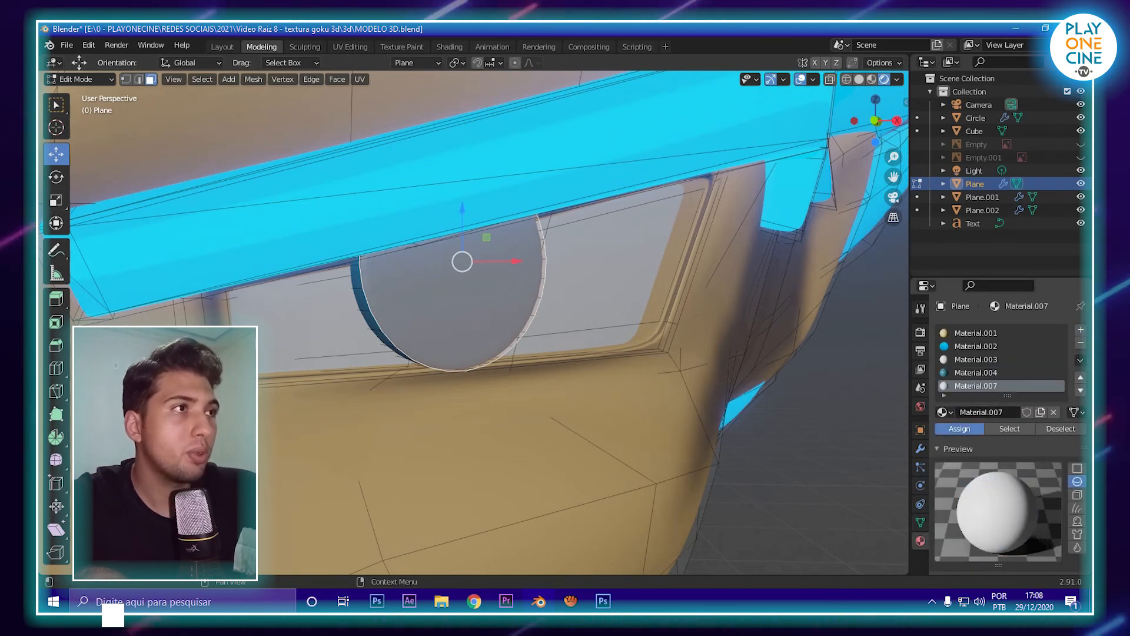
click(959, 428)
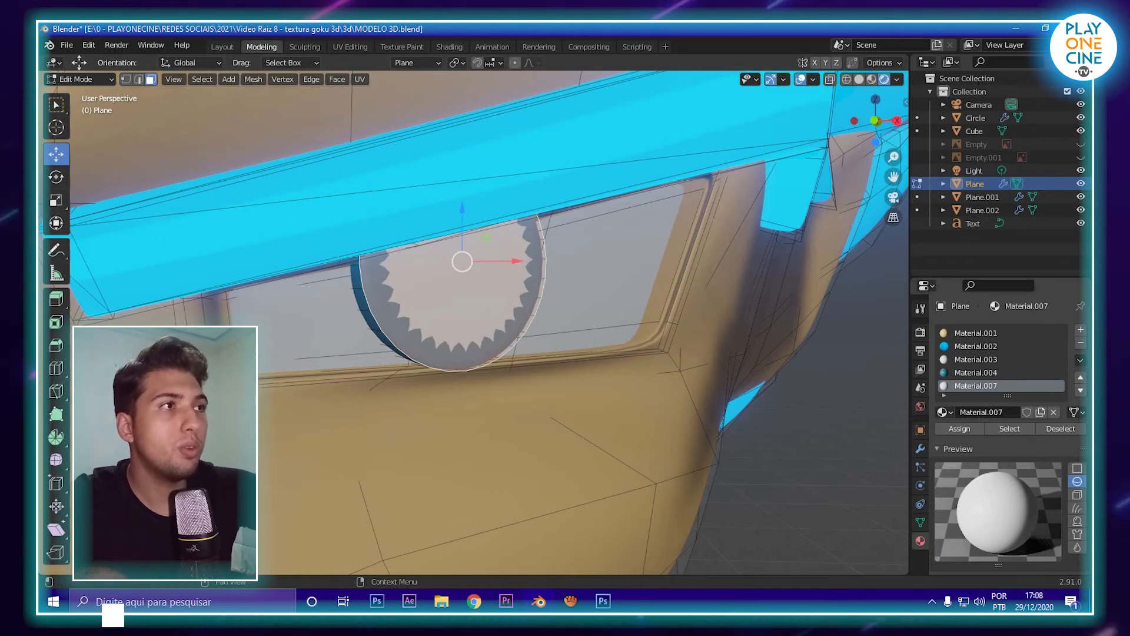
double_click(977, 386)
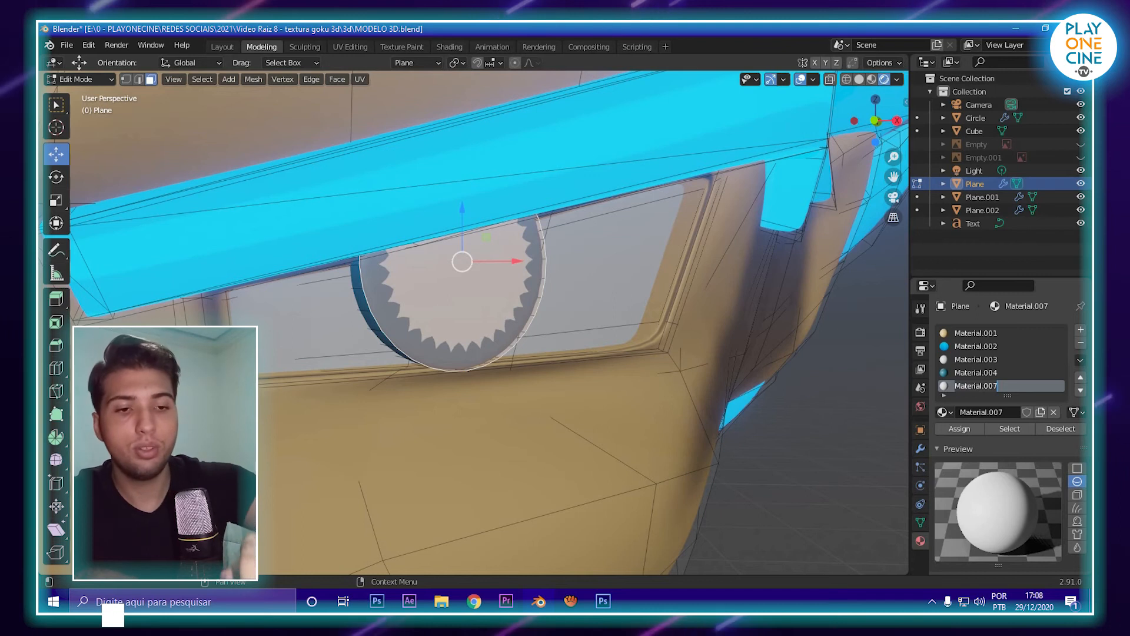
key(Return)
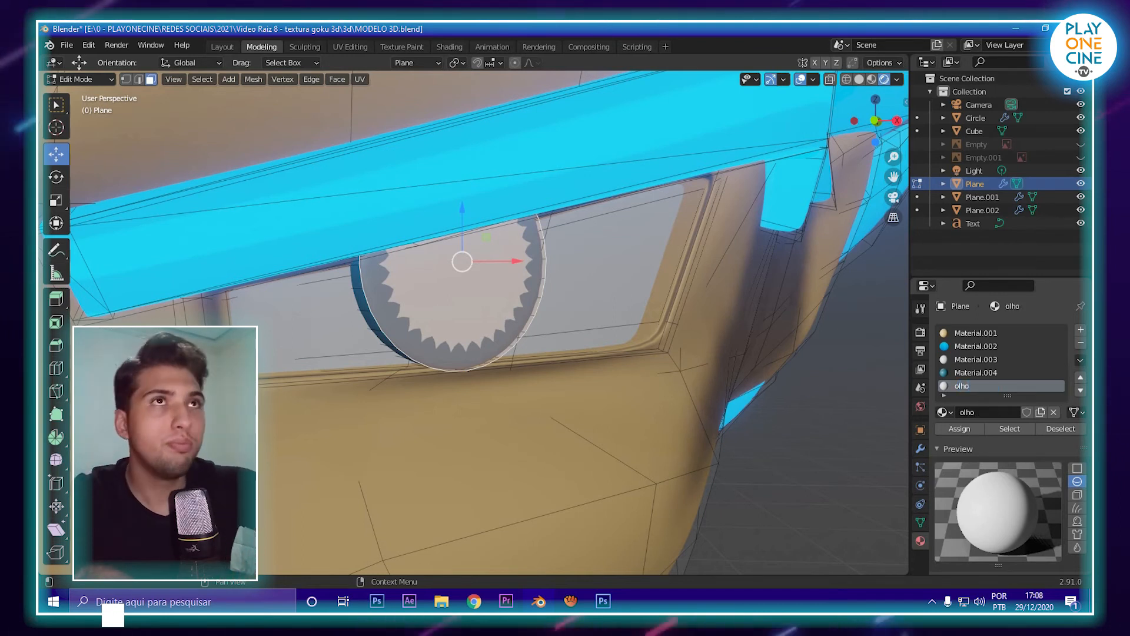
- Open the Shading workspace with the eyes and the olho material's nodes in view
click(449, 47)
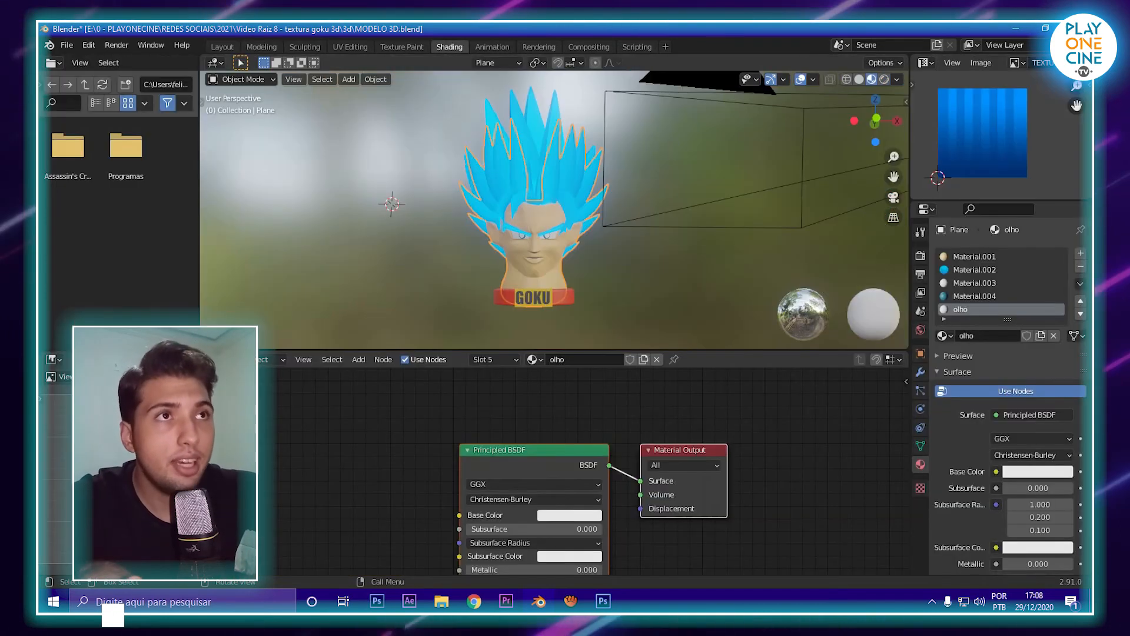
scroll(553, 210, up, 10)
scroll(553, 210, down, 5)
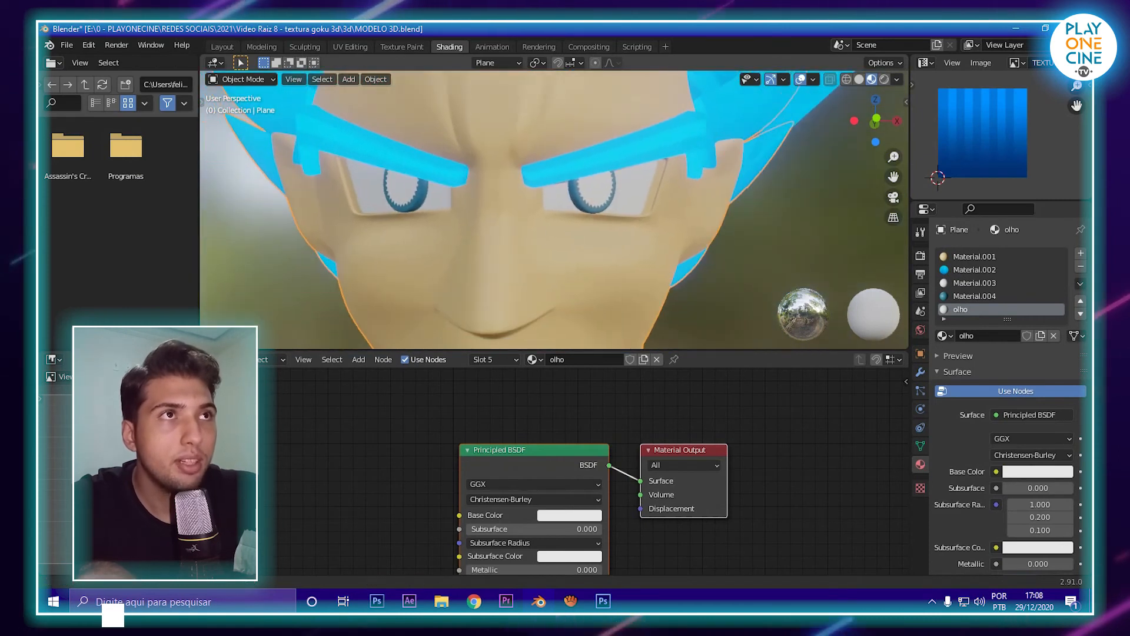
scroll(554, 469, down, 3)
middle_drag(493, 521, 563, 468)
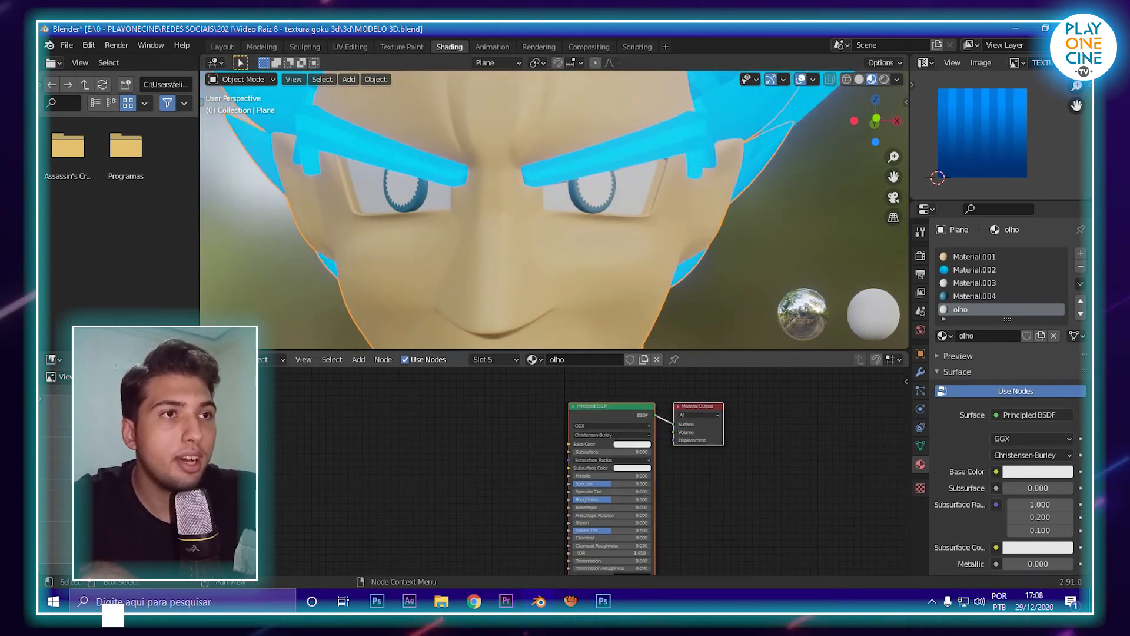
- Add the olho JPG from the 3d folder to the olho material's nodes and connect its Color to the Base Color
scroll(563, 469, up, 2)
mouse_move(442, 601)
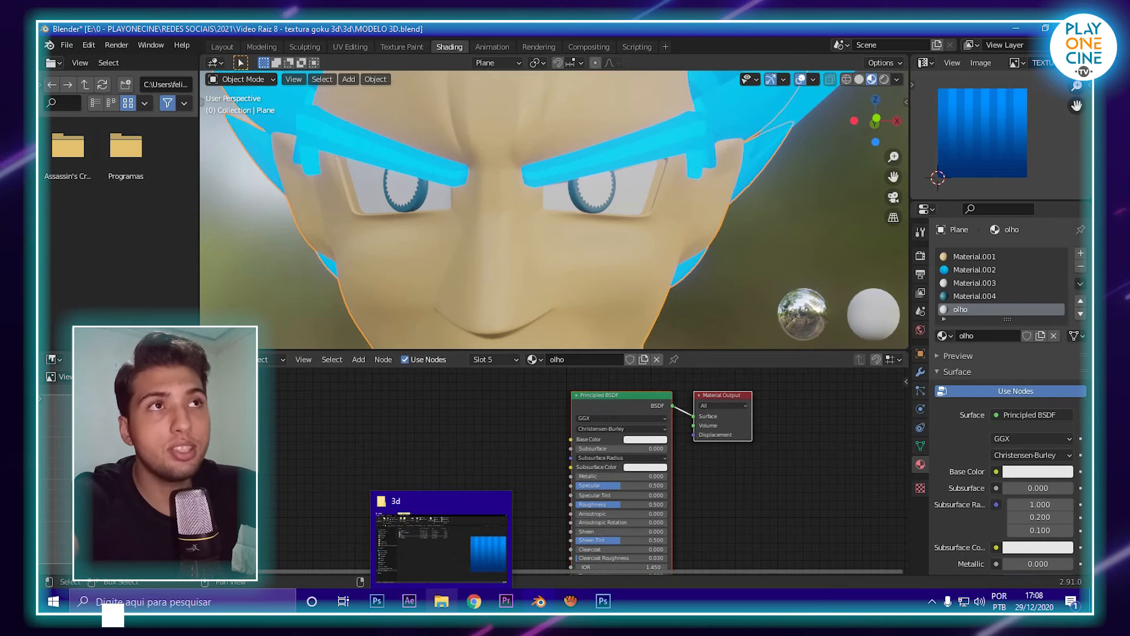
click(441, 537)
click(243, 196)
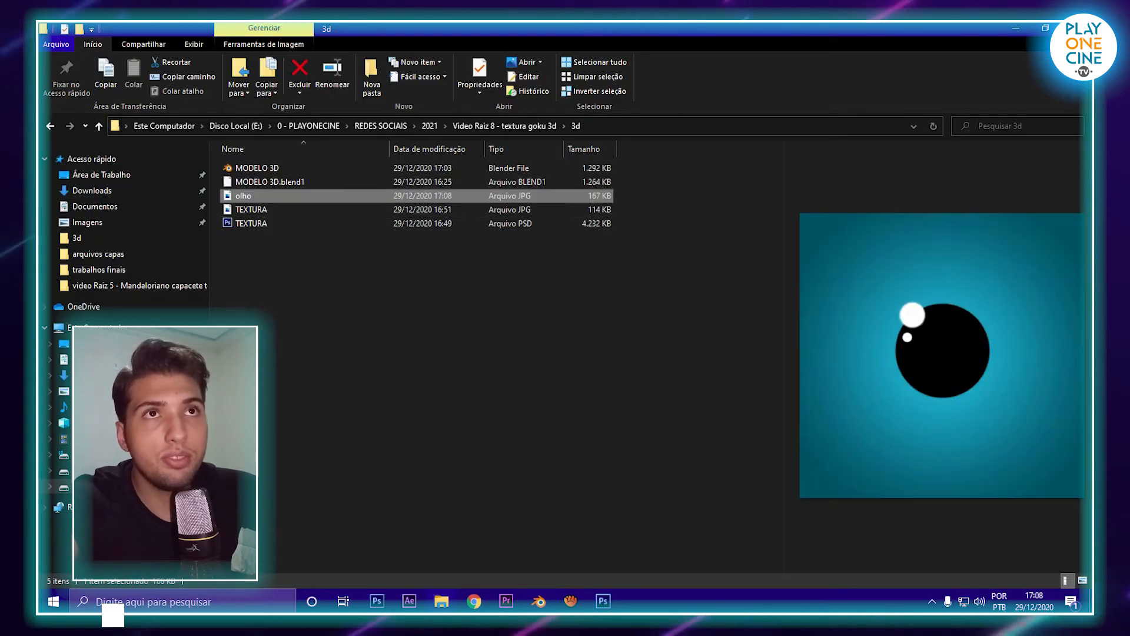
drag(243, 195, 455, 435)
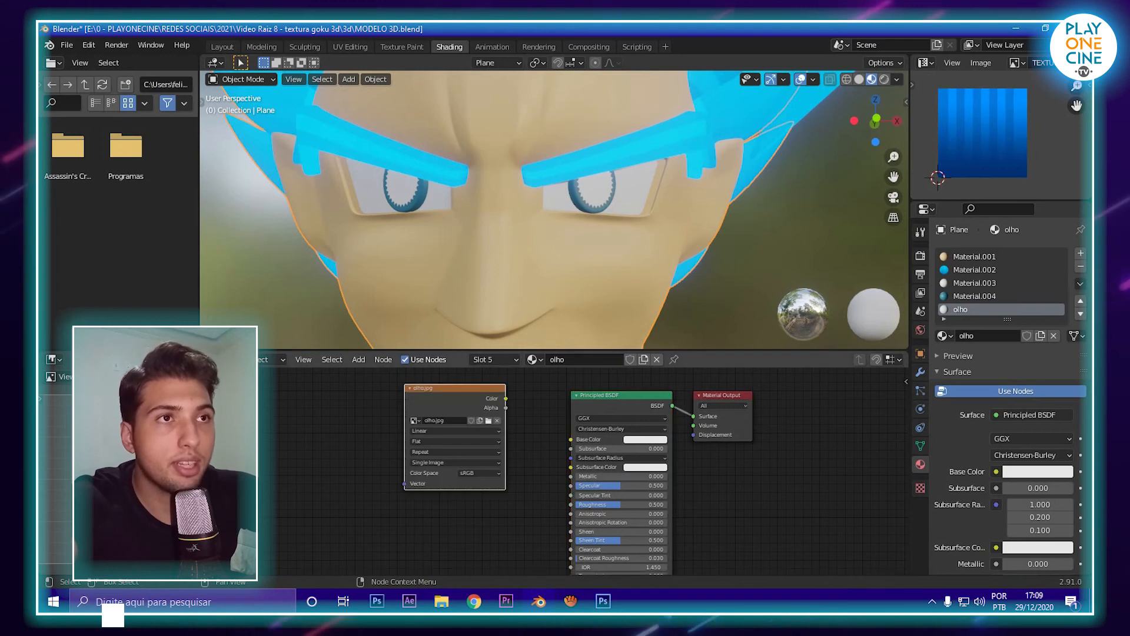
drag(506, 398, 570, 439)
- Unwrap the selected iris face of the bust in Edit Mode
scroll(554, 210, up, 5)
middle_drag(554, 209, 518, 235)
mouse_move(506, 235)
middle_down()
mouse_move(471, 194)
mouse_move(500, 232)
middle_up()
scroll(500, 233, down, 3)
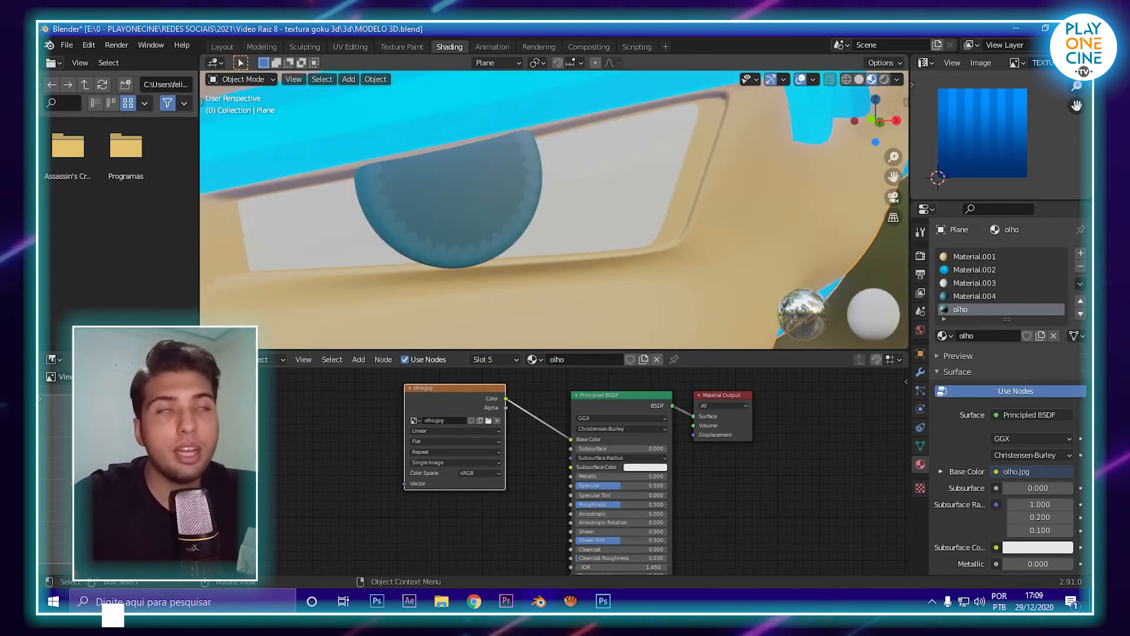
key(Tab)
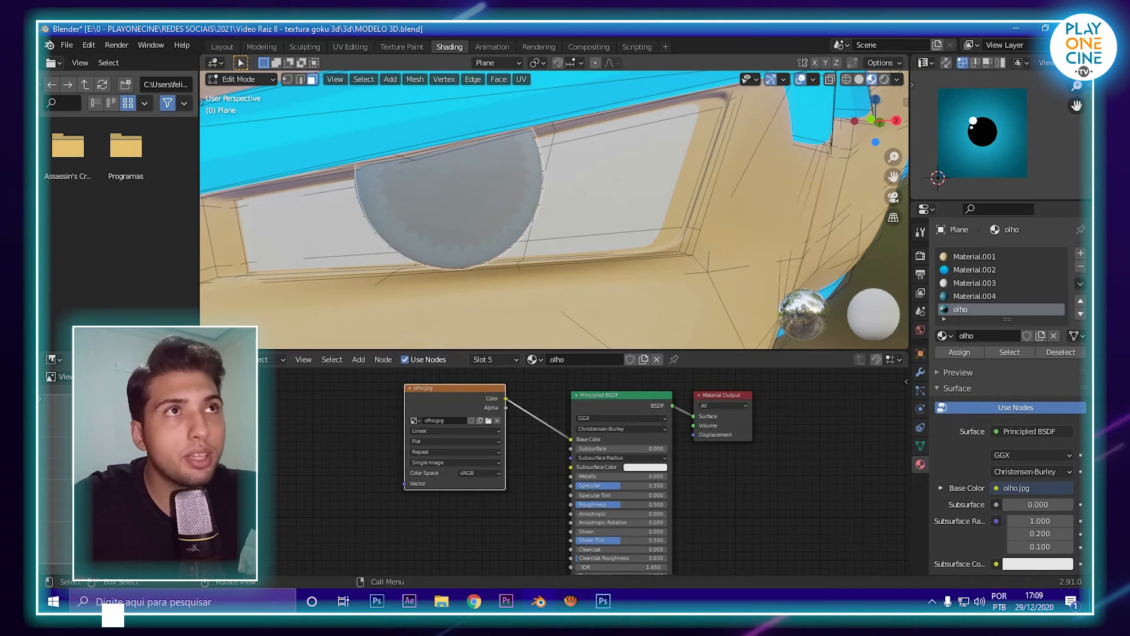
key(u)
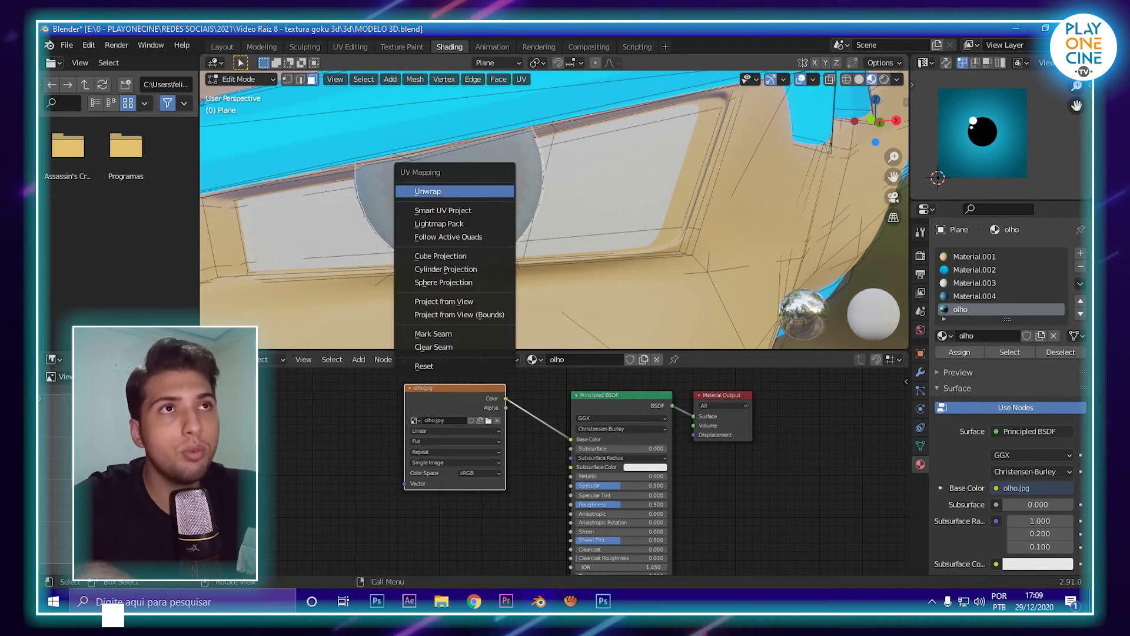
key(Return)
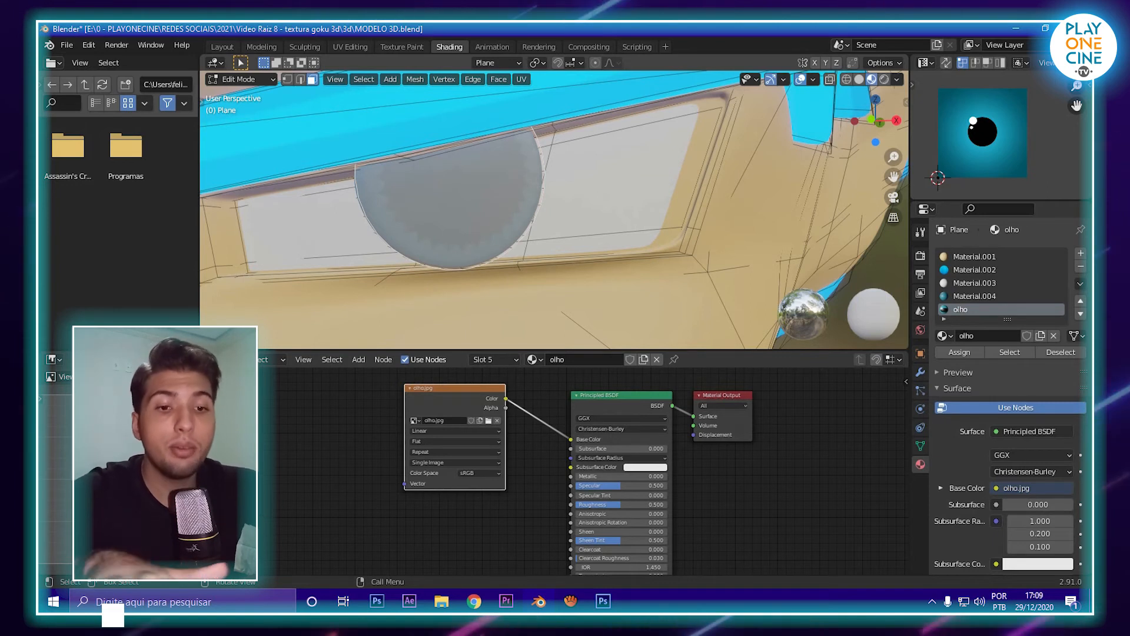
key(u)
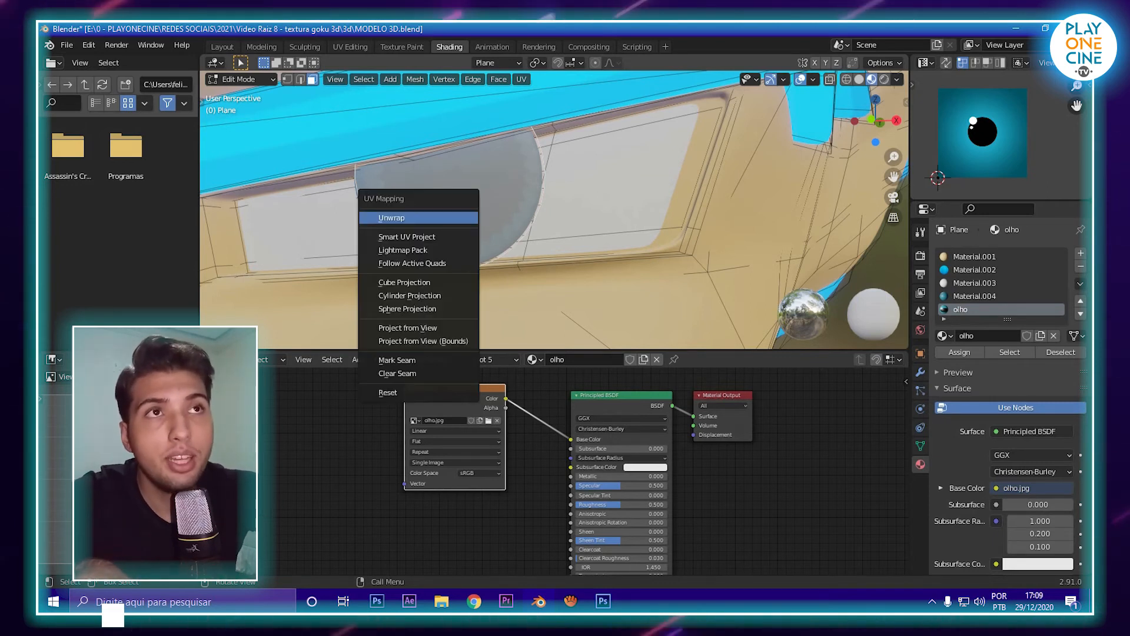
key(Return)
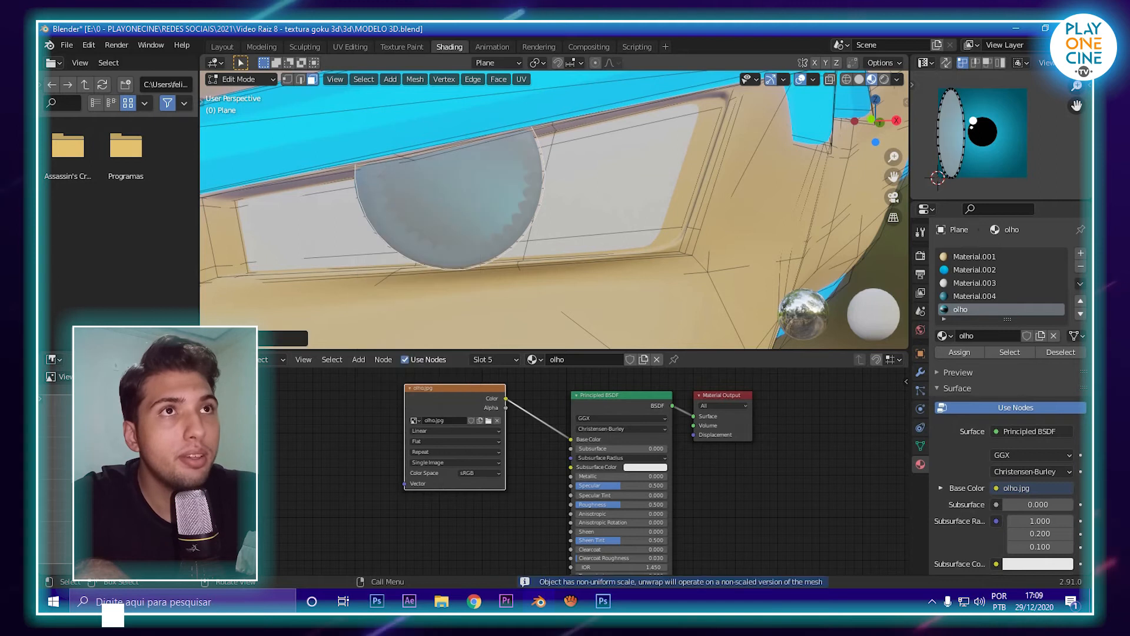
- Enlarge the UV editor area so the iris's UV island and the eye image are shown large and complete
scroll(984, 139, up, 3)
middle_drag(984, 139, 1008, 149)
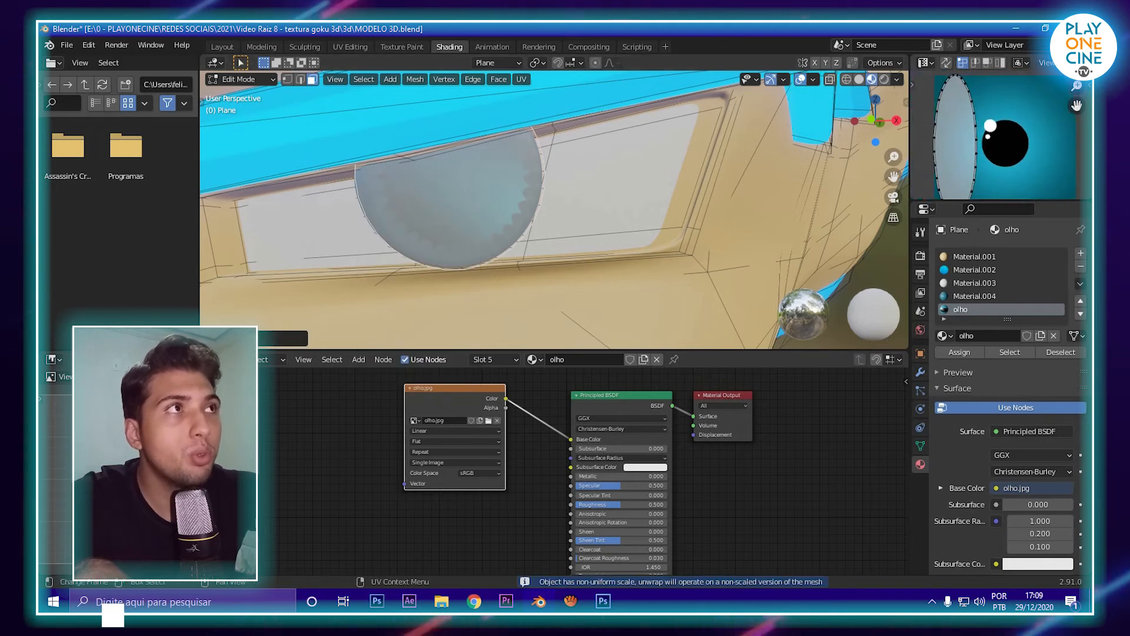
scroll(1008, 149, down, 3)
drag(911, 212, 807, 212)
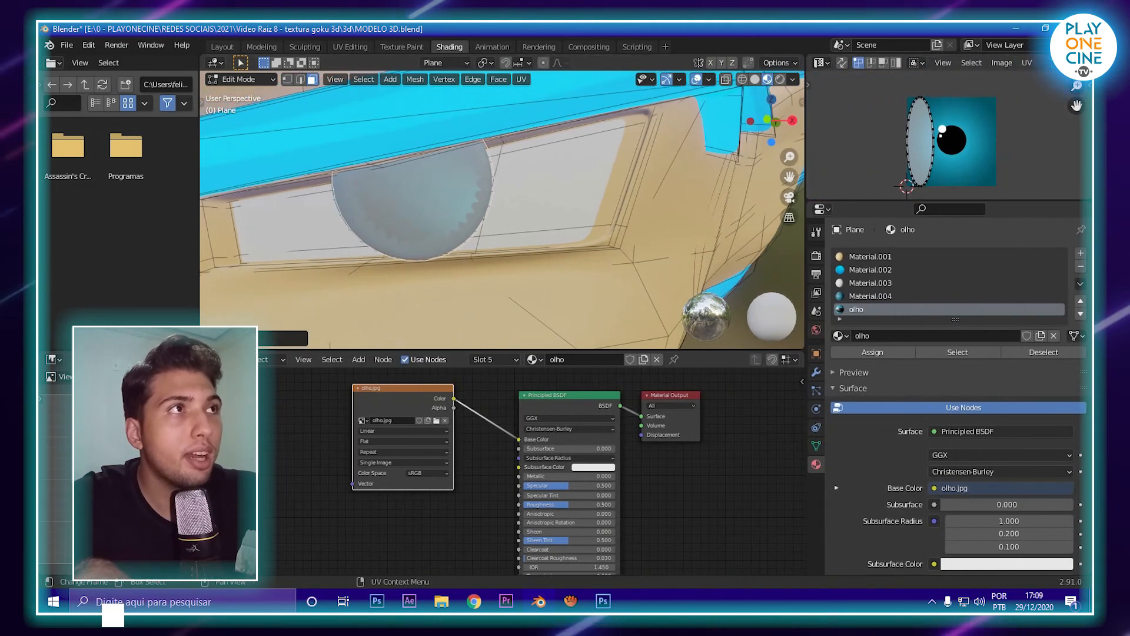
drag(941, 200, 942, 290)
scroll(948, 183, up, 4)
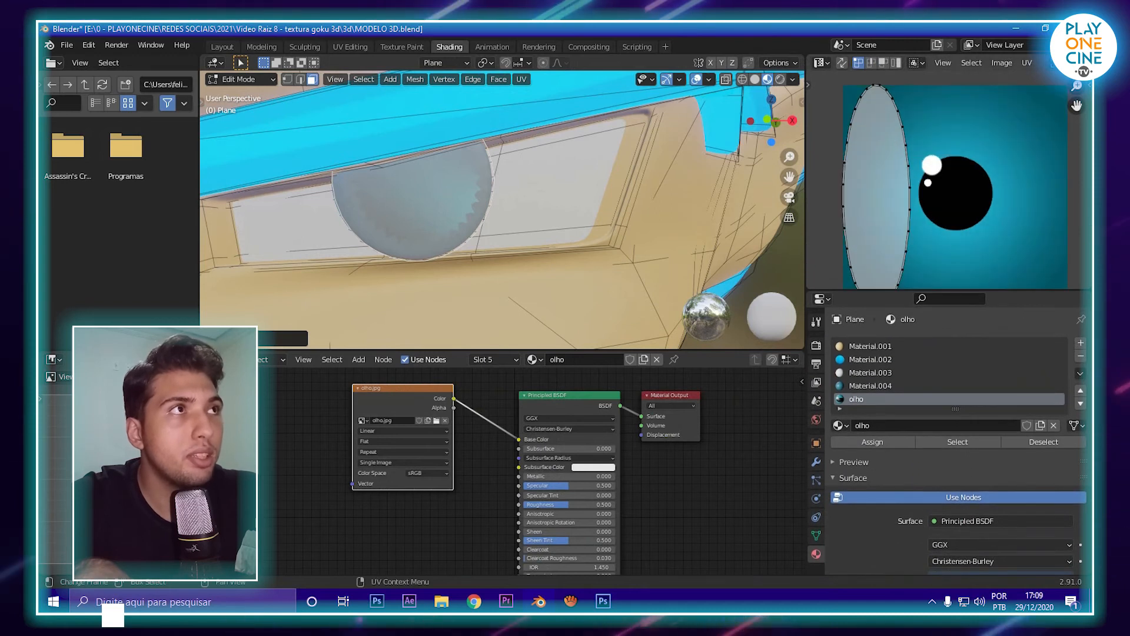
scroll(941, 180, down, 1)
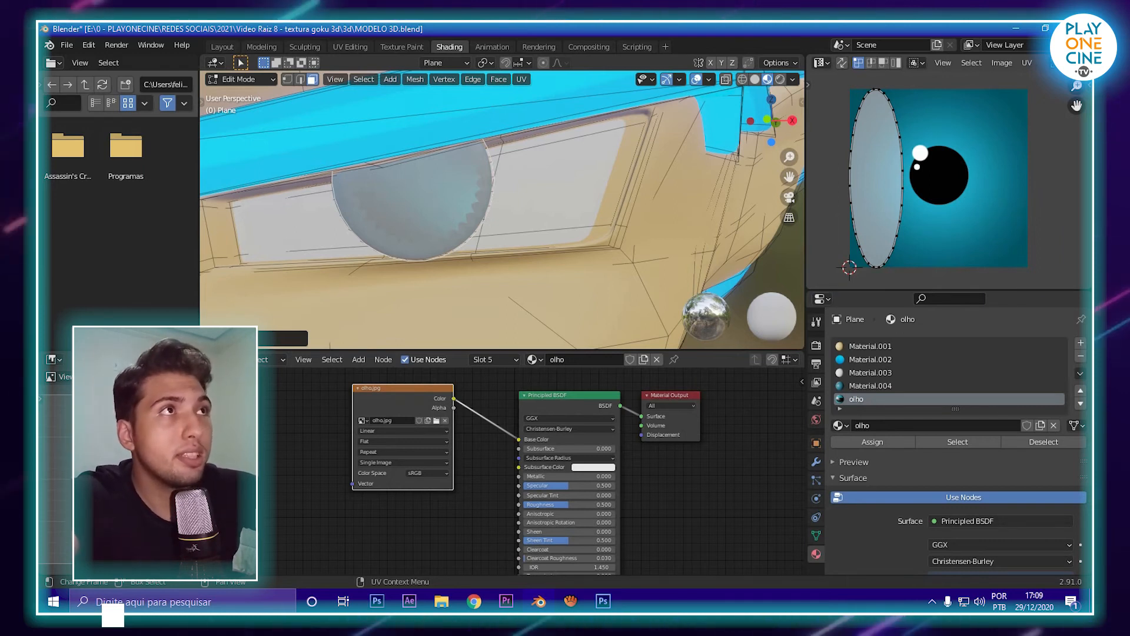
click(821, 62)
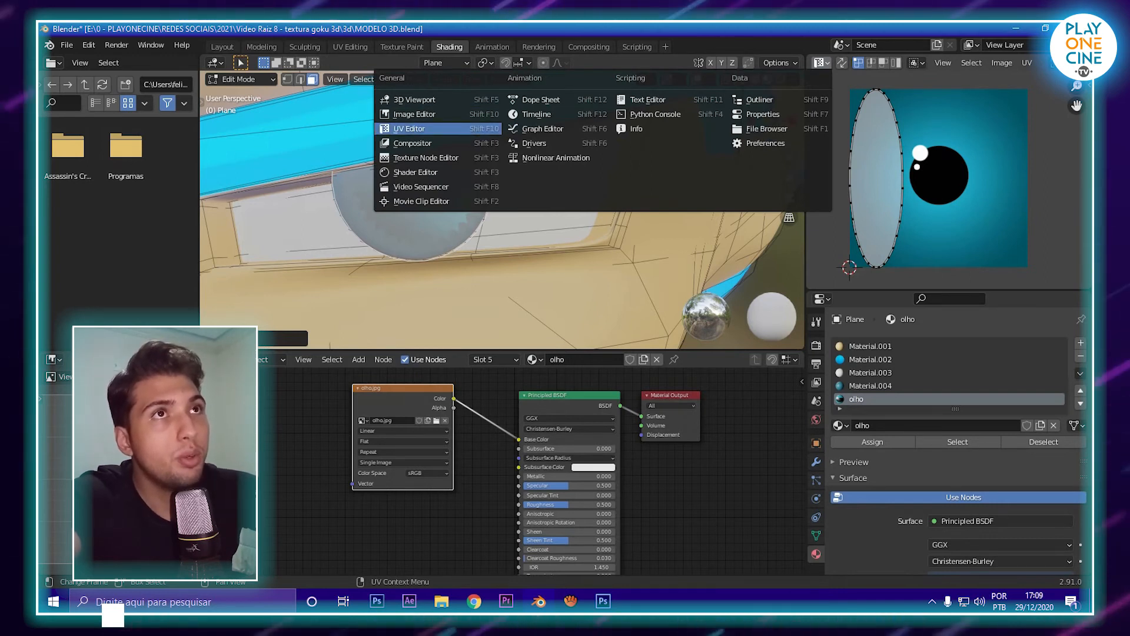
key(Escape)
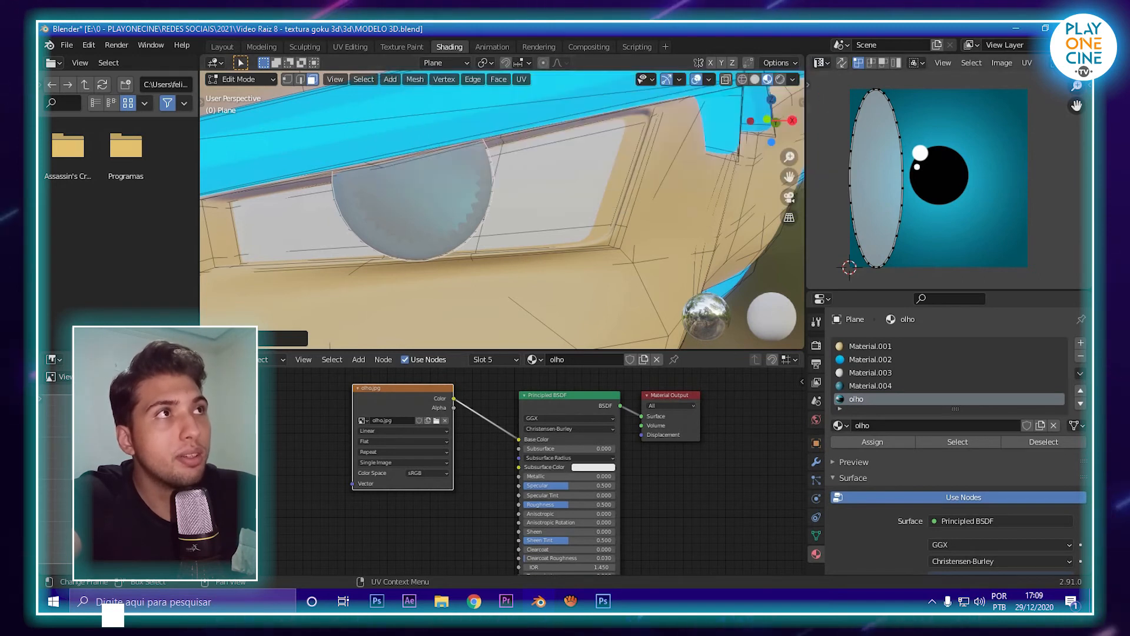
- Select the iris's whole UV island, widen it along X and shorten it along Y until it is roughly circular
drag(912, 269, 913, 269)
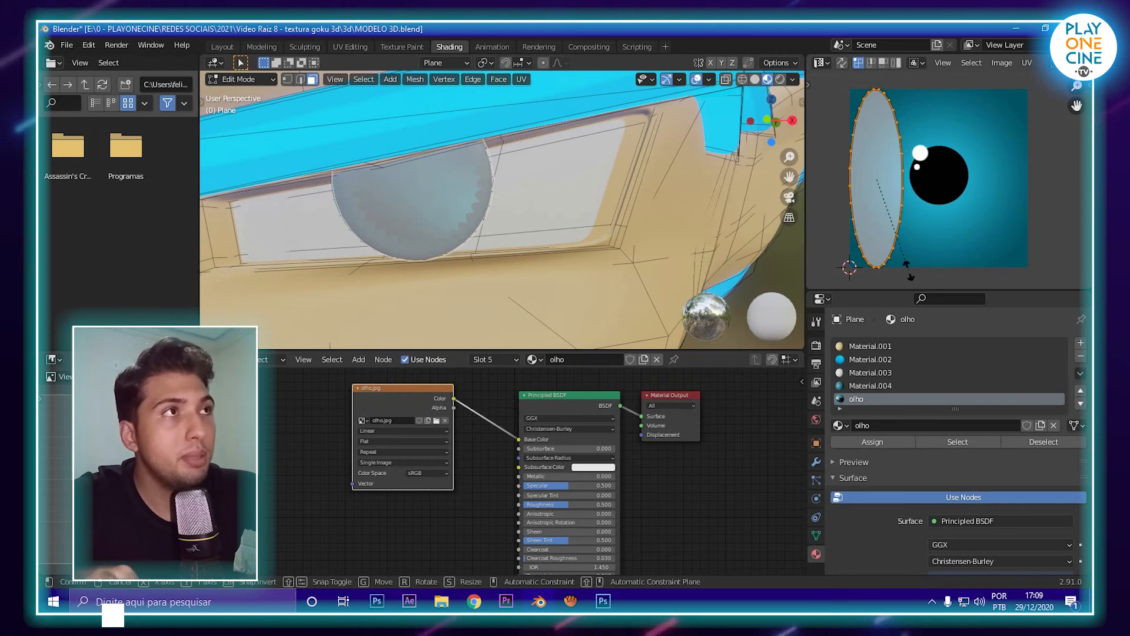
key(s)
key(x)
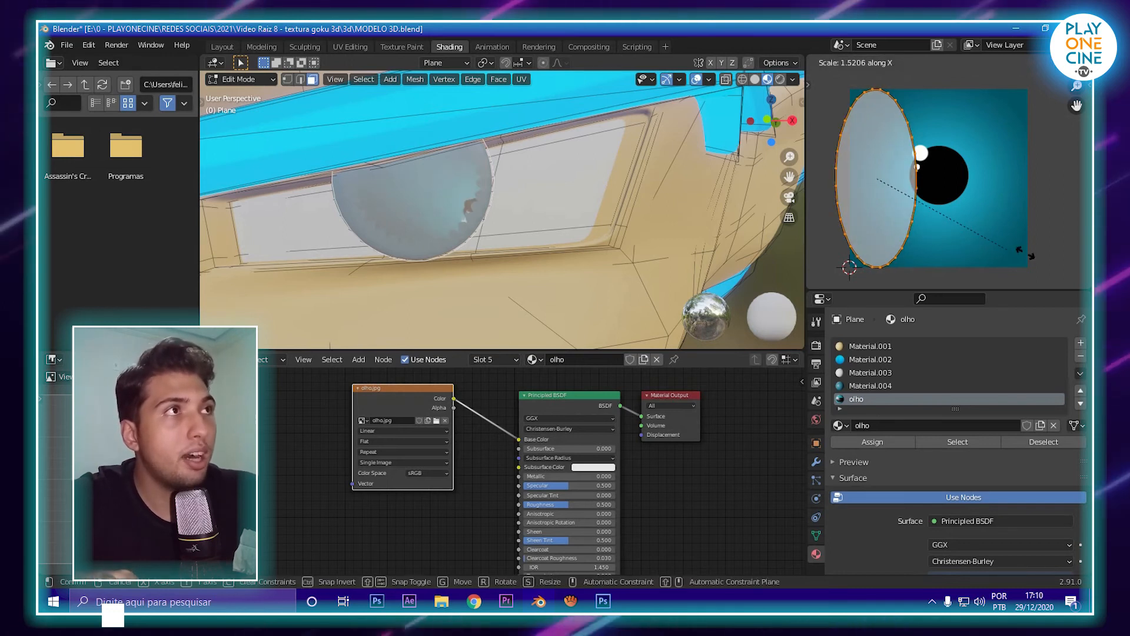
click(848, 267)
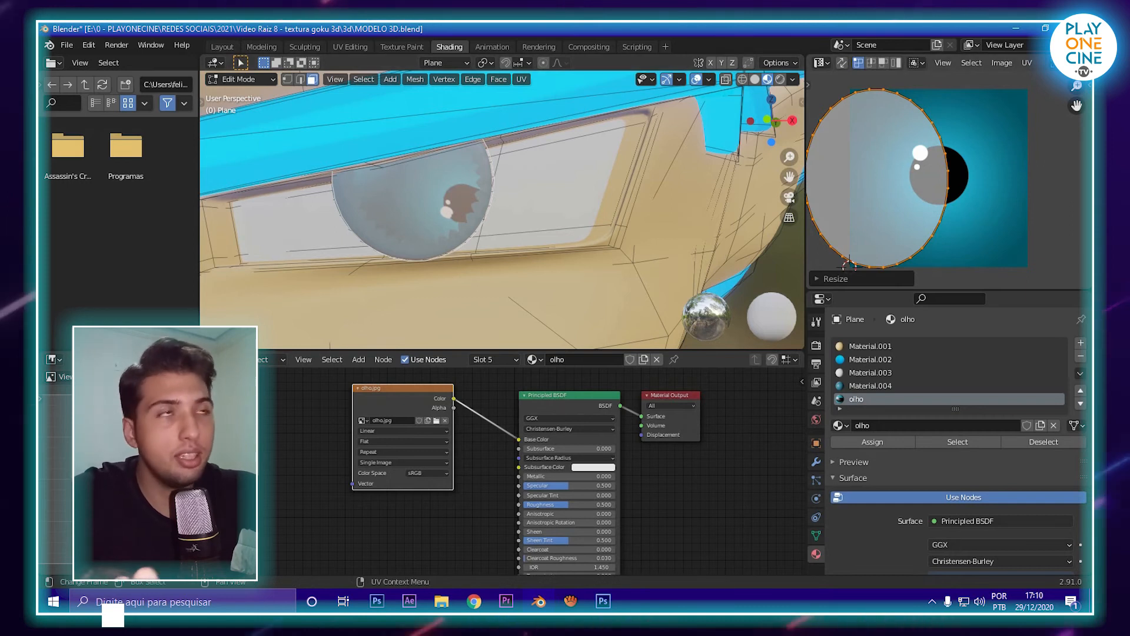
key(s)
key(y)
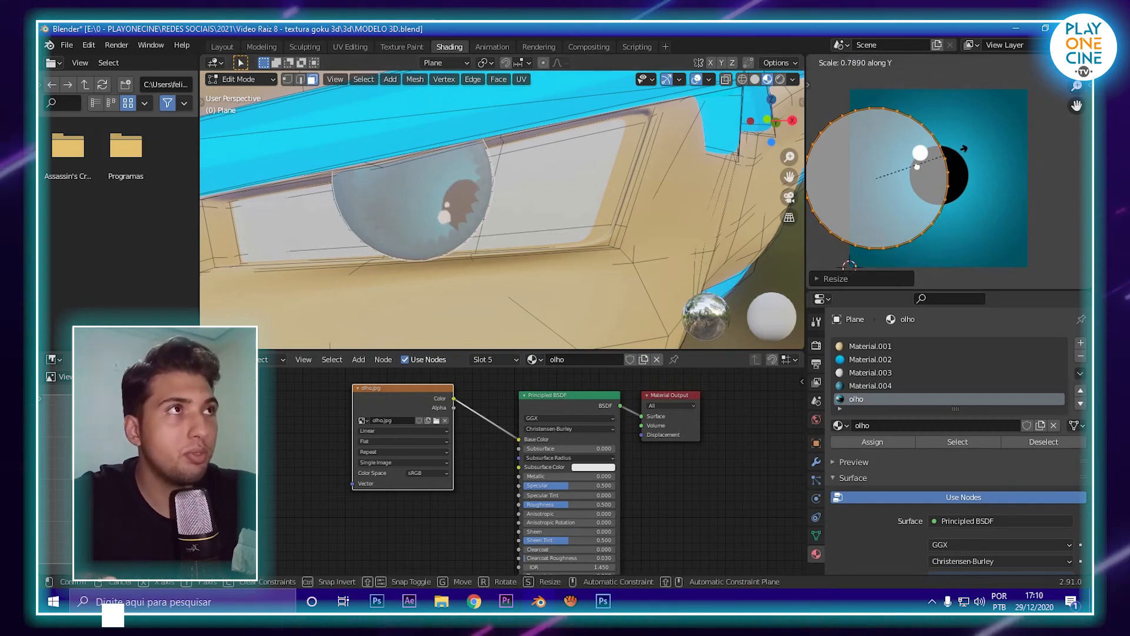
click(965, 143)
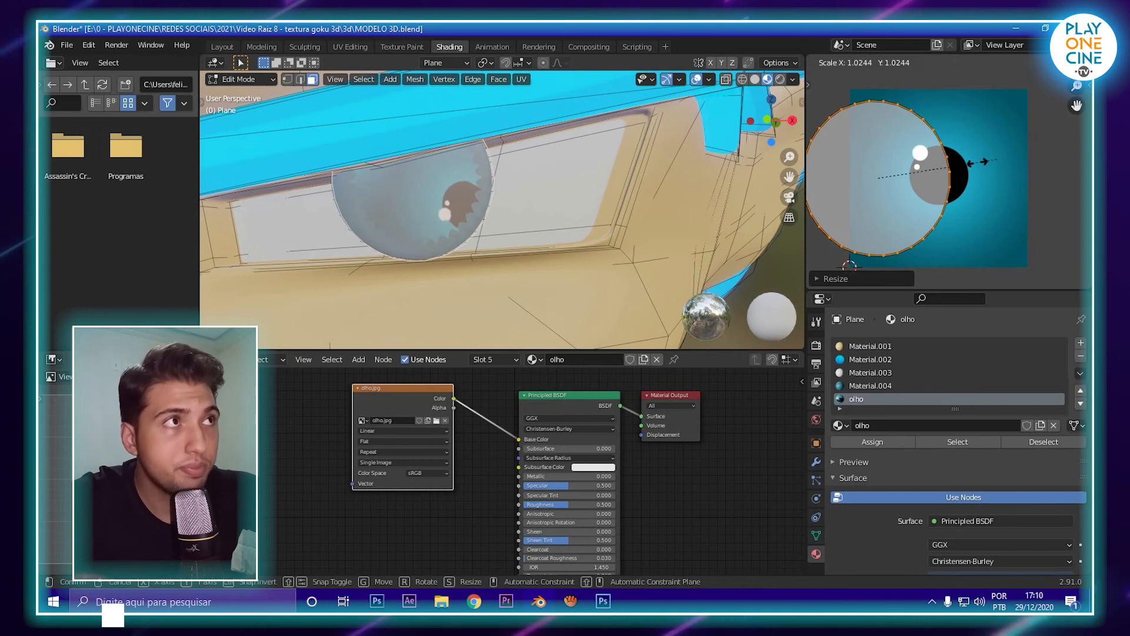
- Shrink the iris's UV island and move it along X until it is centred on the painted pupil
key(s)
key(g)
key(x)
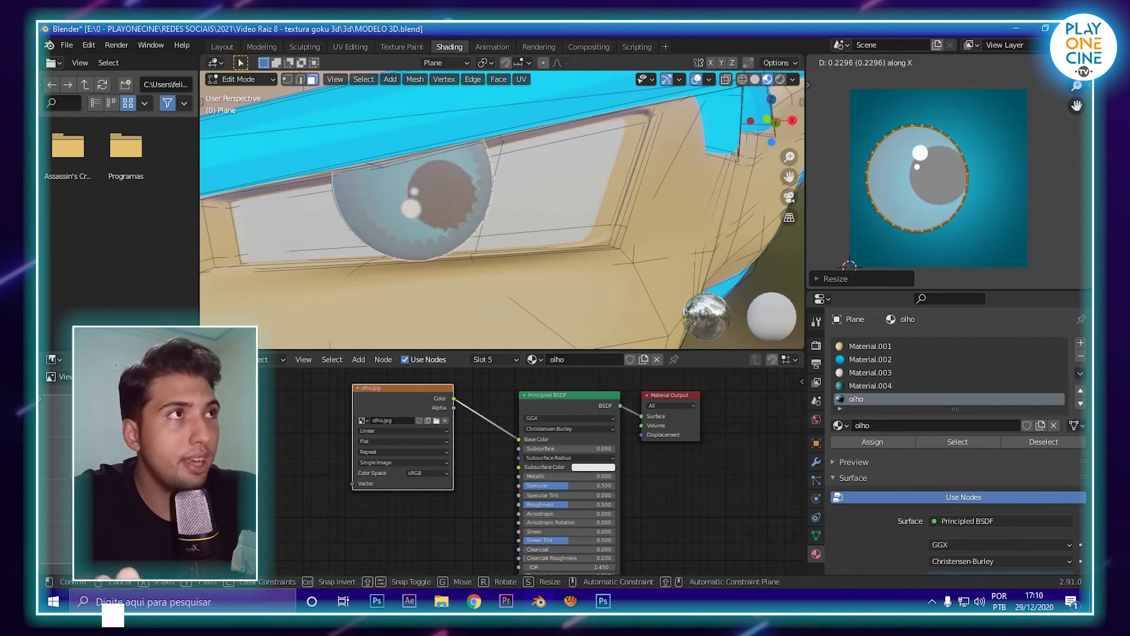
key(Return)
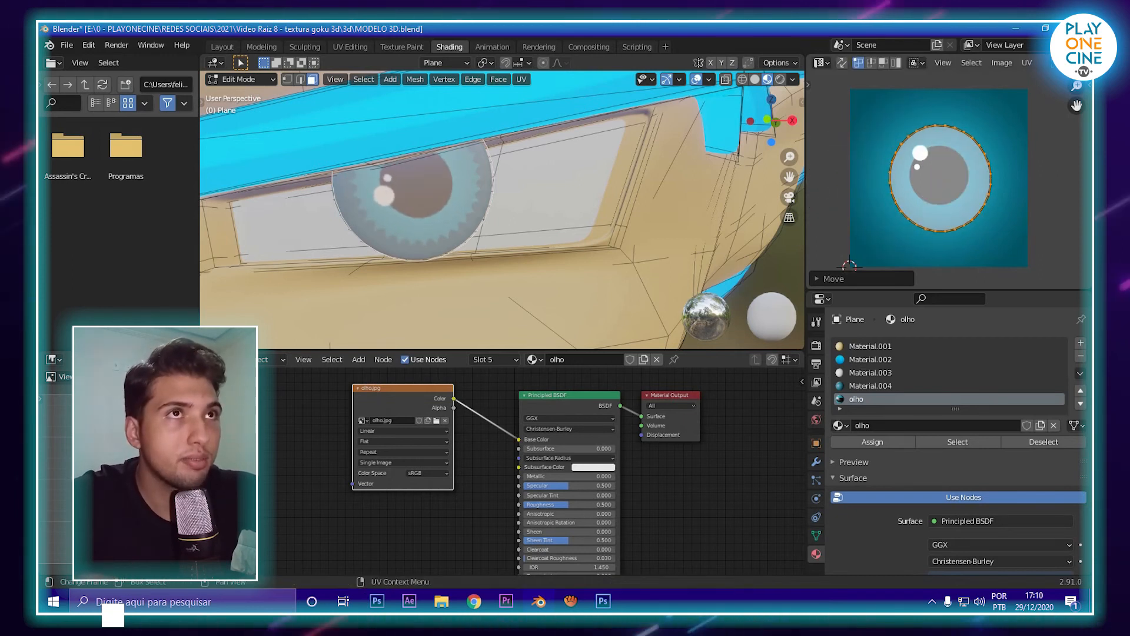
- Enlarge the UV island slightly around the pupil, nudge its position and fine-tune its scale along Y
key(s)
key(Return)
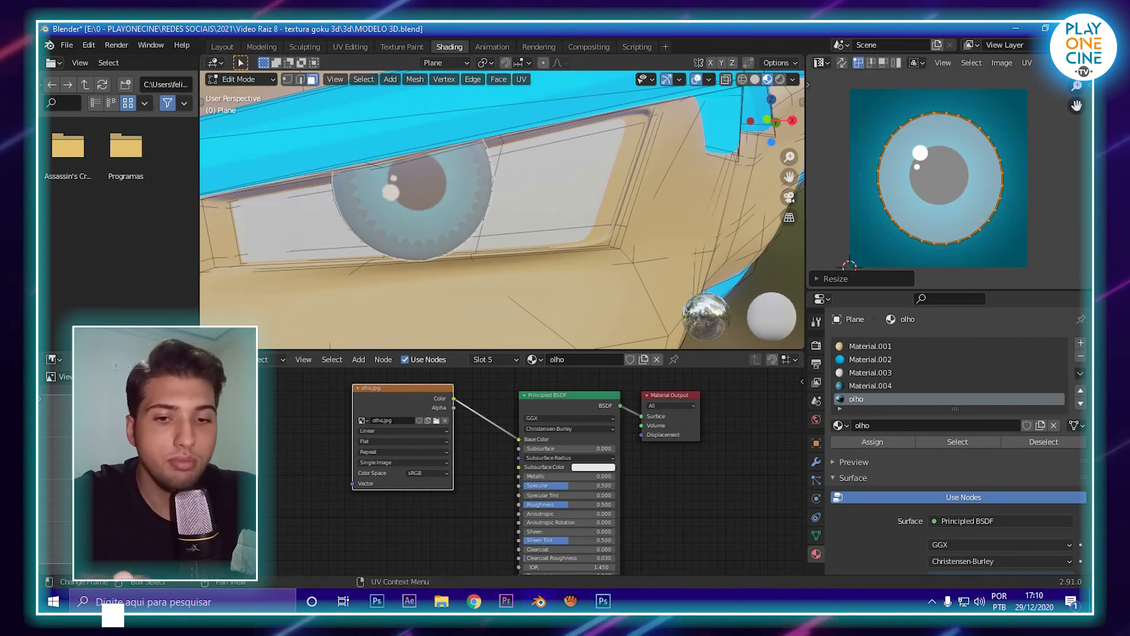
key(g)
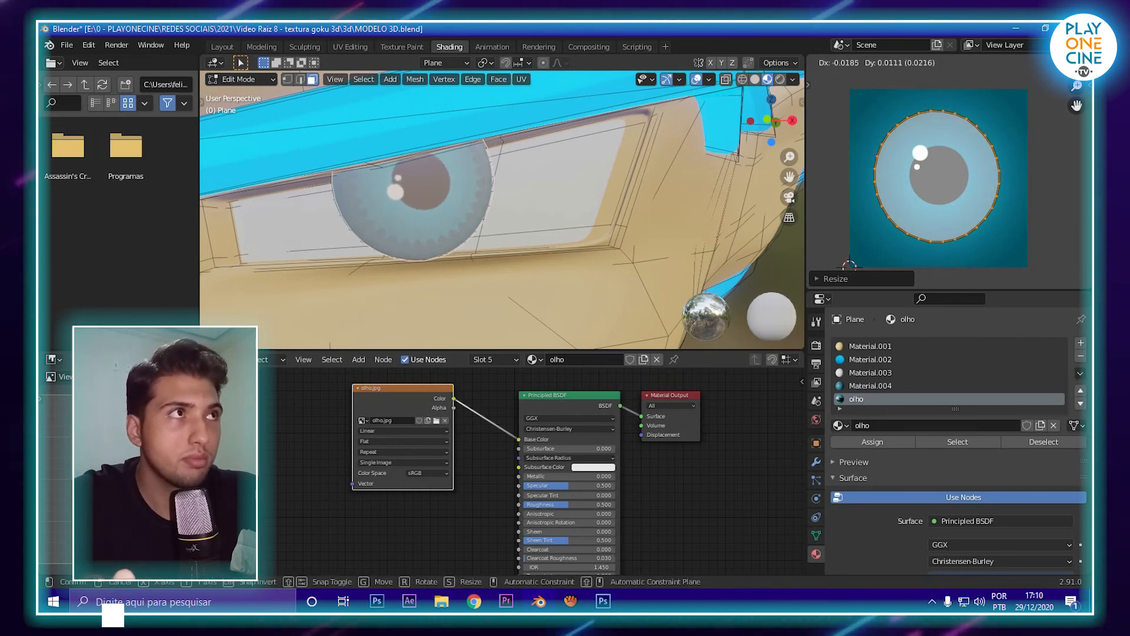
key(Return)
key(s)
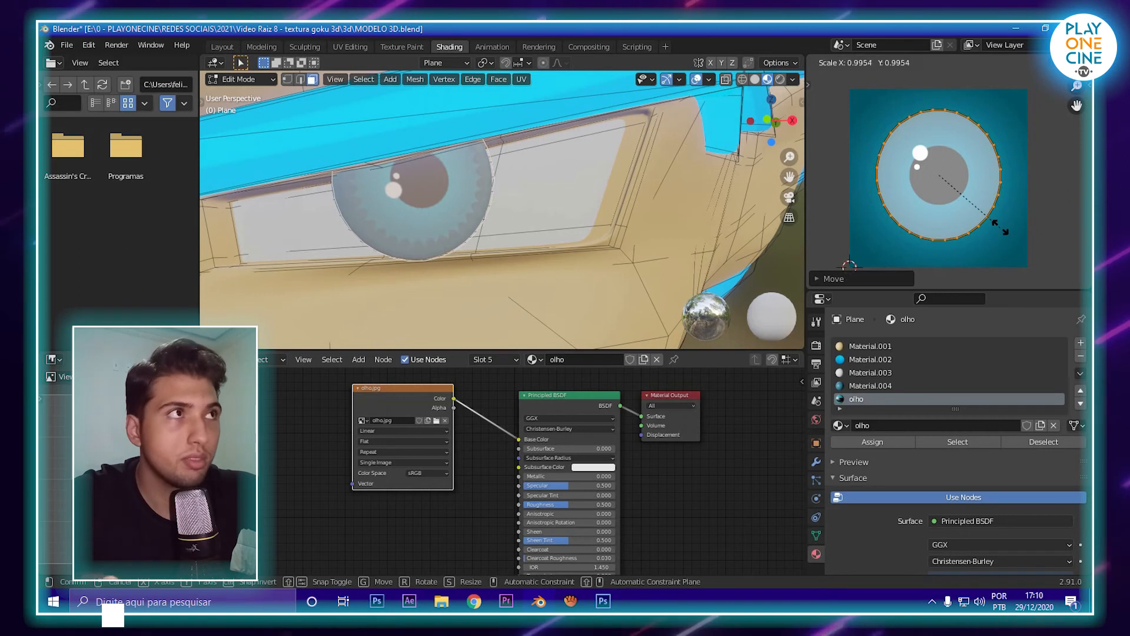
key(y)
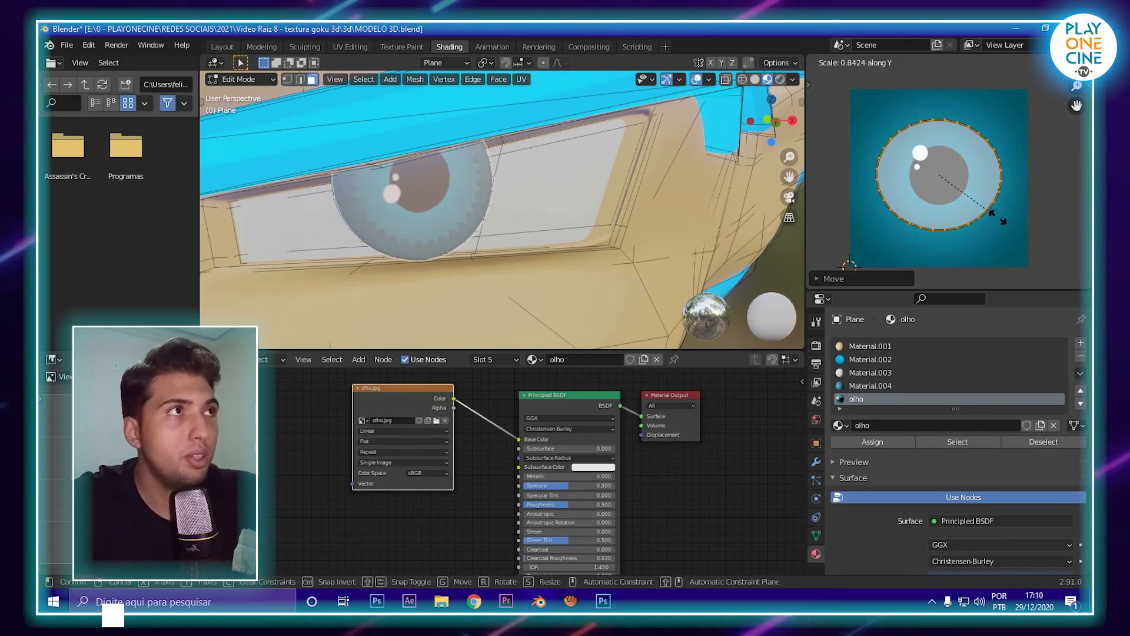
key(Return)
- Return to Object Mode and examine the textured eyes on the bust from a distance and close up
key(Tab)
scroll(500, 206, down, 8)
scroll(500, 206, down, 4)
mouse_move(500, 206)
middle_down()
mouse_move(529, 209)
mouse_move(471, 209)
mouse_move(532, 209)
mouse_move(550, 197)
mouse_move(492, 210)
middle_up()
scroll(518, 206, up, 6)
scroll(518, 206, up, 2)
scroll(518, 206, up, 2)
scroll(518, 206, down, 4)
scroll(500, 206, down, 4)
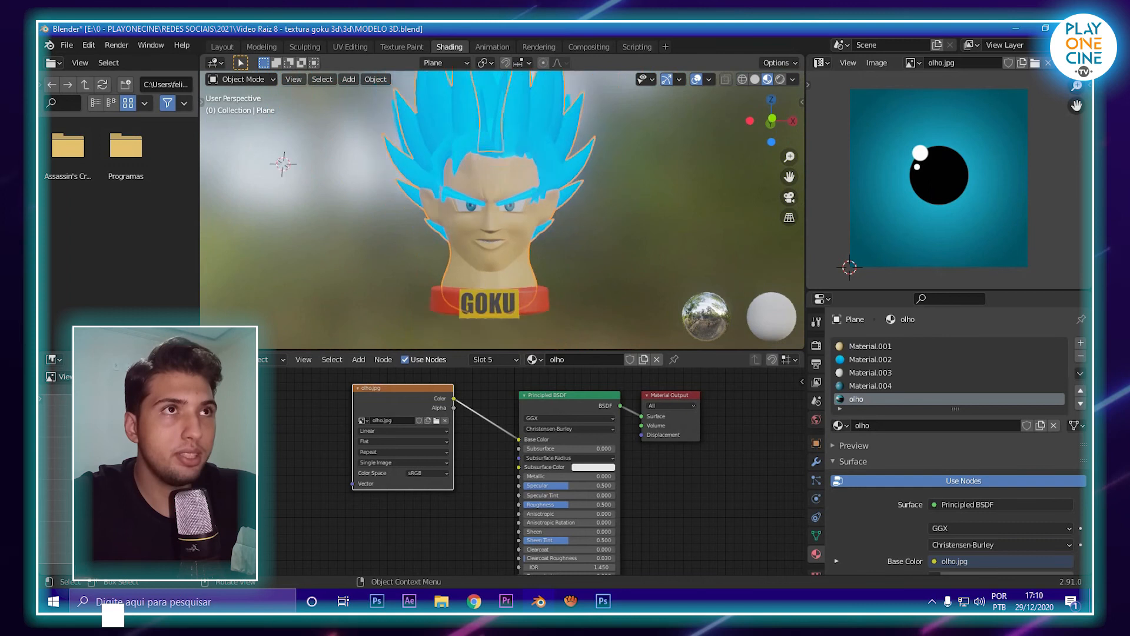
scroll(500, 206, up, 3)
scroll(501, 206, up, 2)
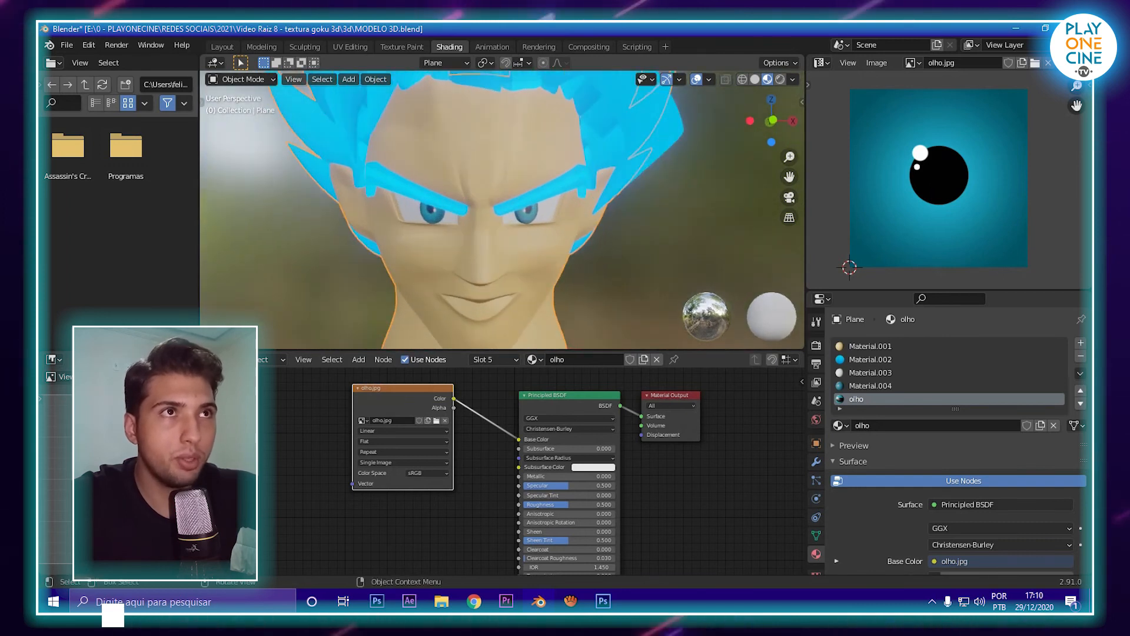
- Back in Edit Mode, scale the iris's UV island down closer around the pupil and adjust its position along X and Y
key(Tab)
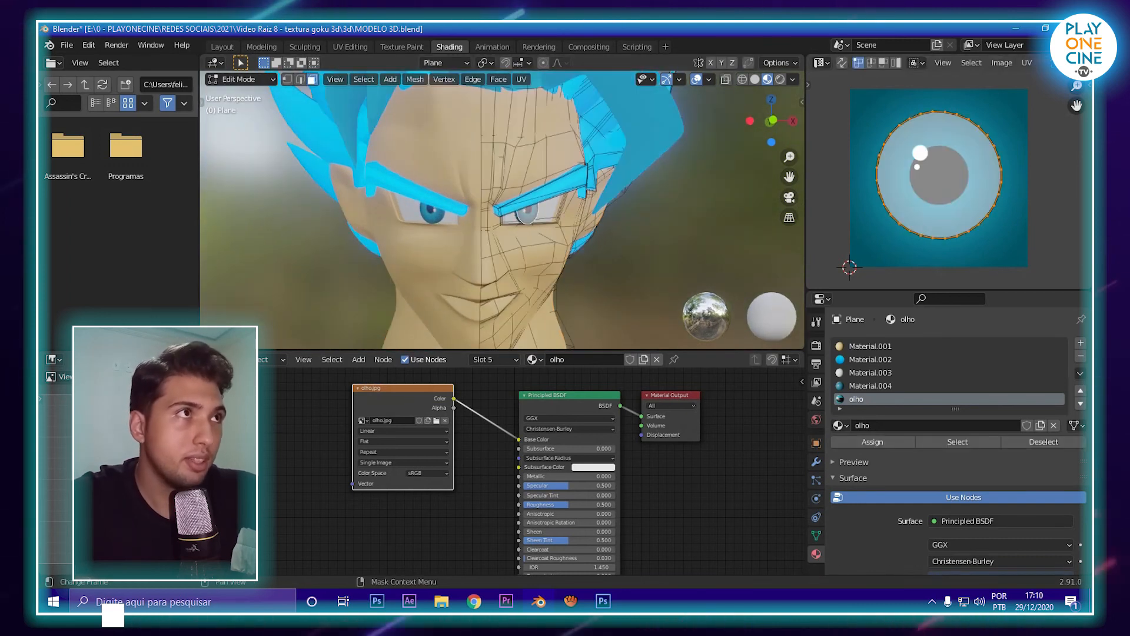
key(s)
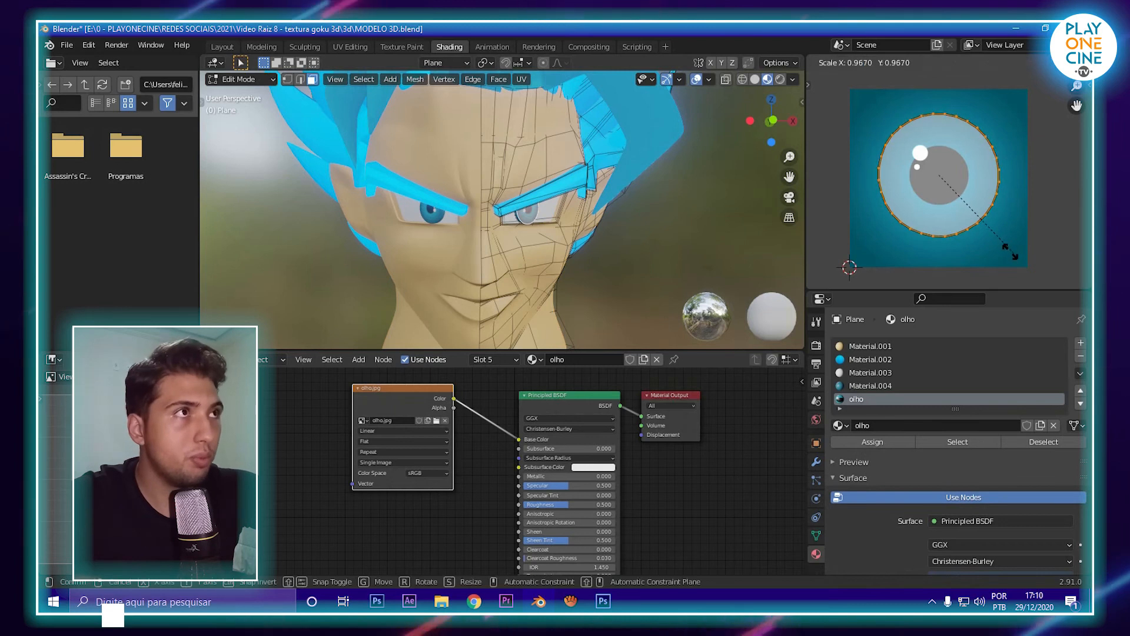
click(999, 243)
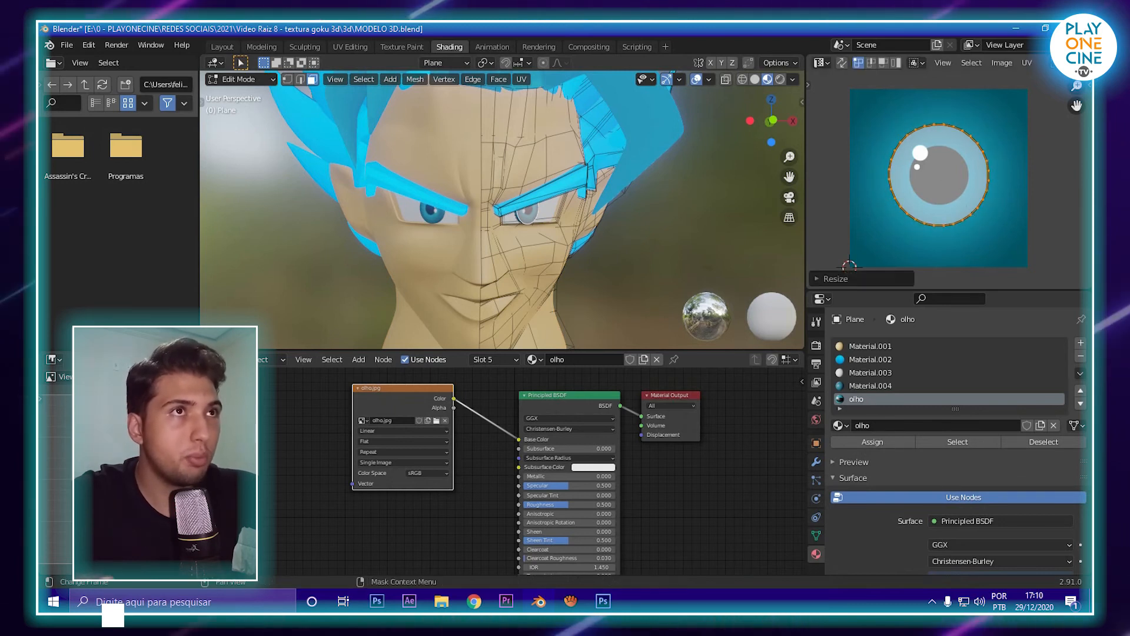
key(g)
key(x)
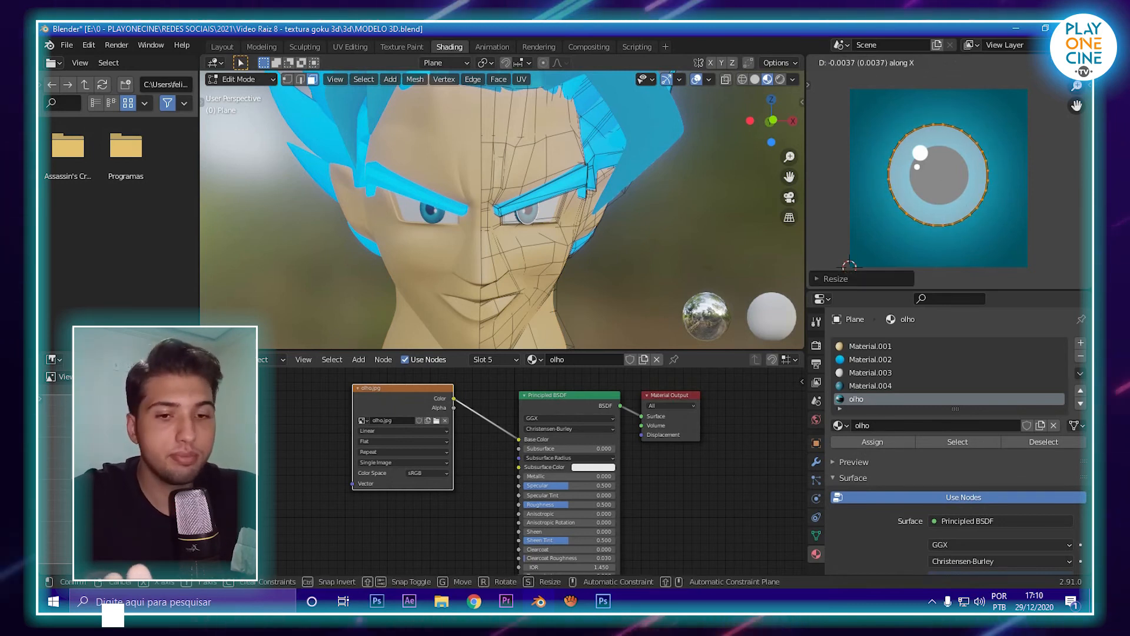
key(y)
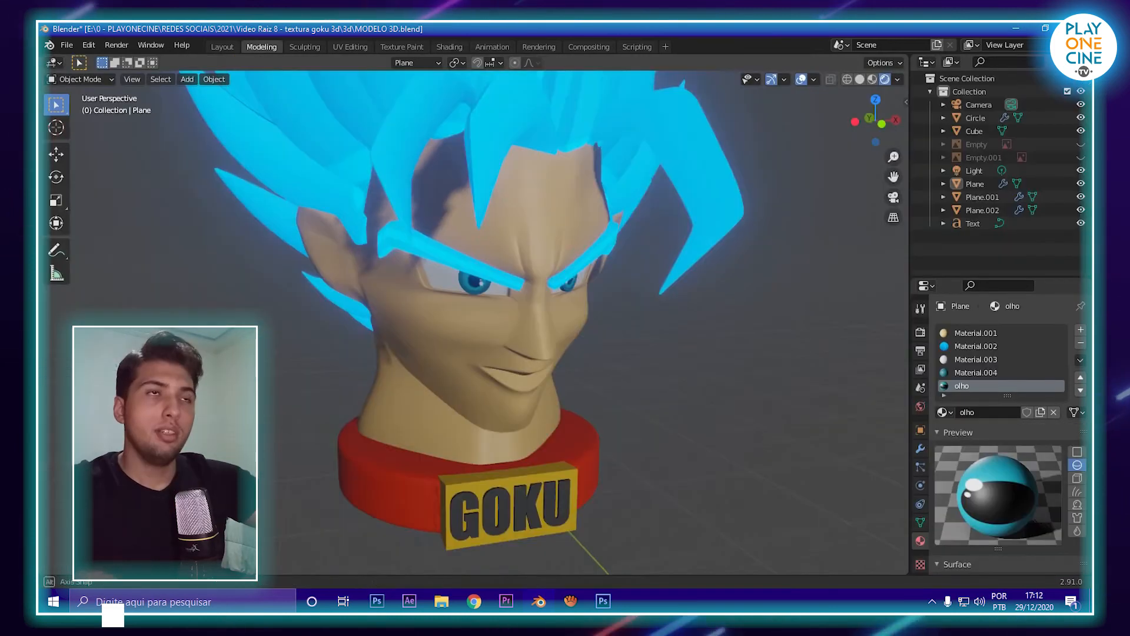
- Darken the world background colour to near-black, with hue 0, saturation 0 and value 0.087
scroll(474, 323, down, 1)
shift+middle_drag(474, 323, 462, 373)
middle_drag(462, 373, 485, 371)
scroll(494, 371, up, 2)
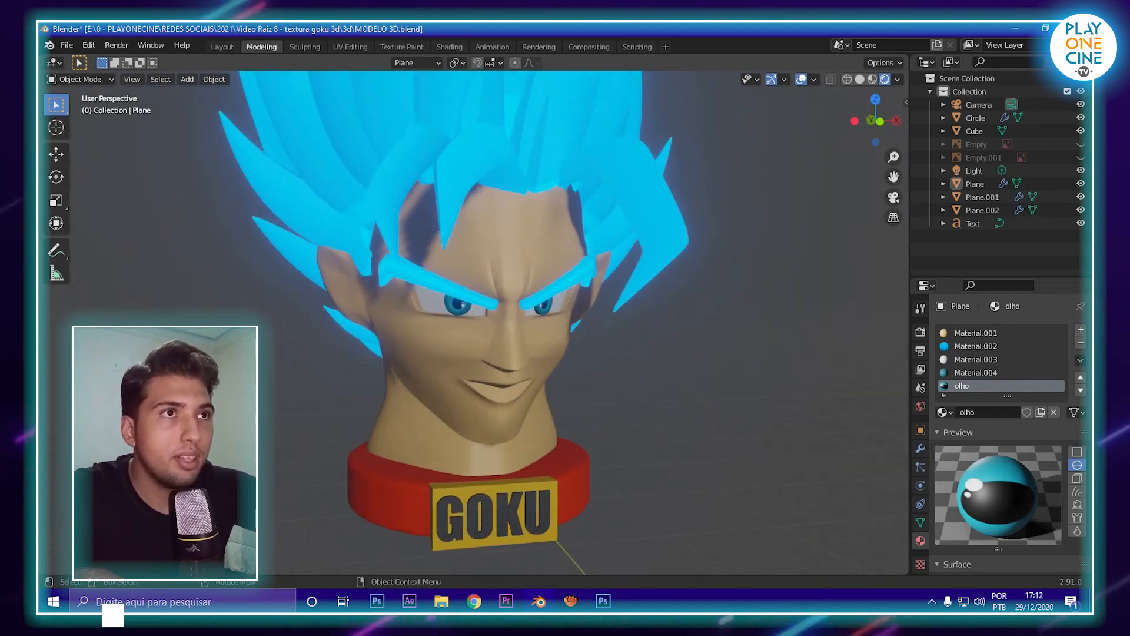
click(919, 406)
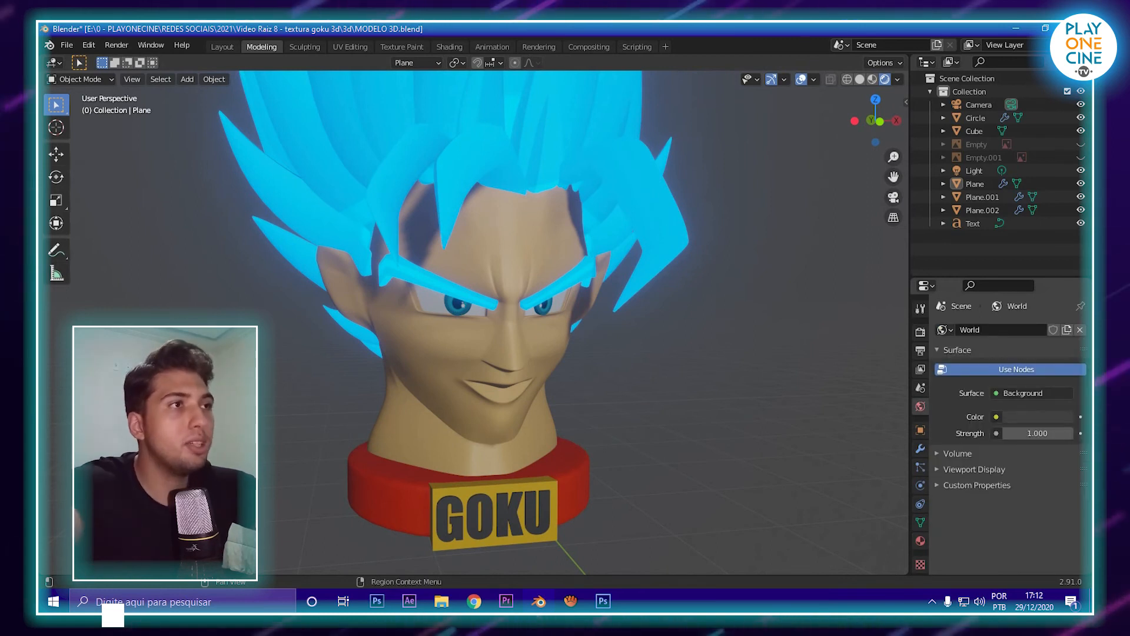
click(1039, 417)
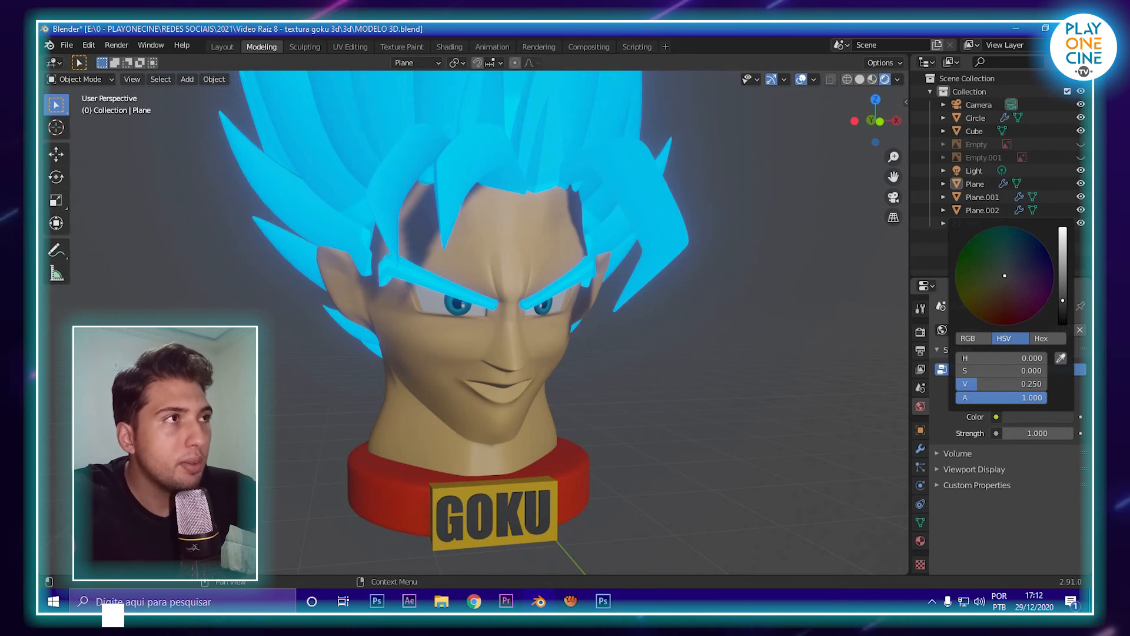
click(1039, 417)
click(1061, 318)
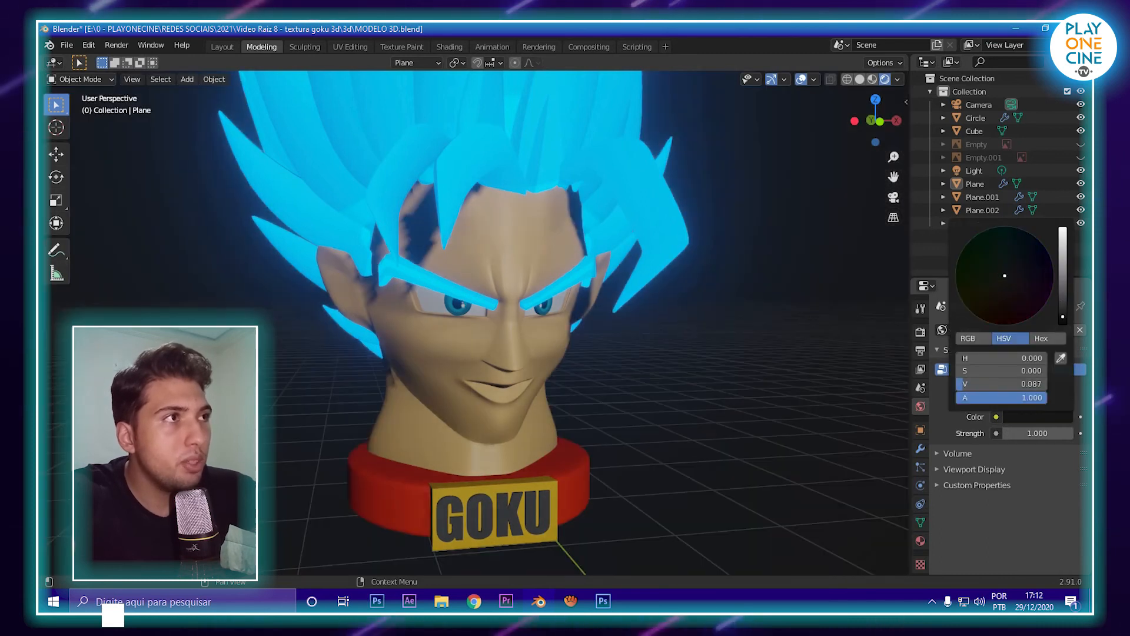
- Examine the bust against the dark background and the point lights around its hair from several angles
scroll(476, 323, down, 2)
middle_drag(477, 323, 481, 324)
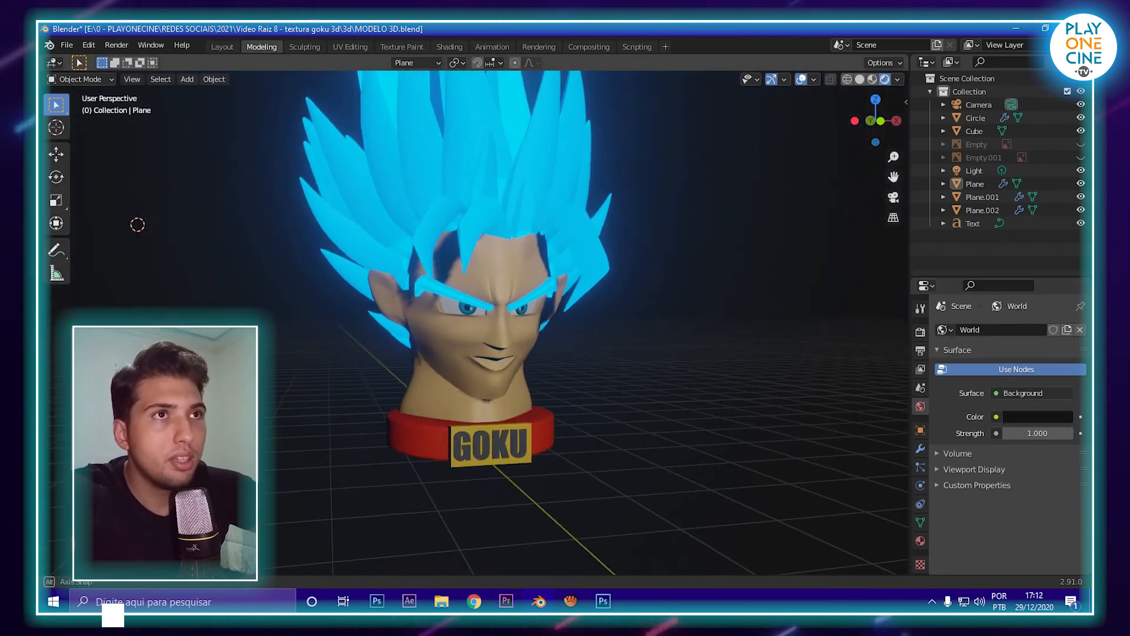
scroll(476, 322, up, 3)
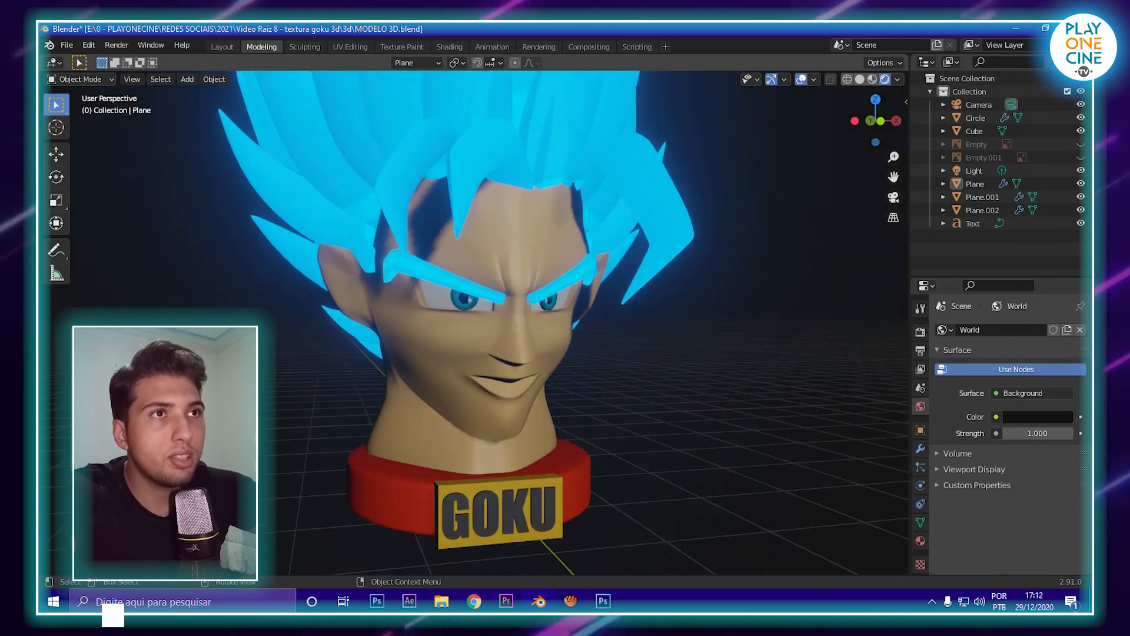
middle_drag(476, 322, 473, 321)
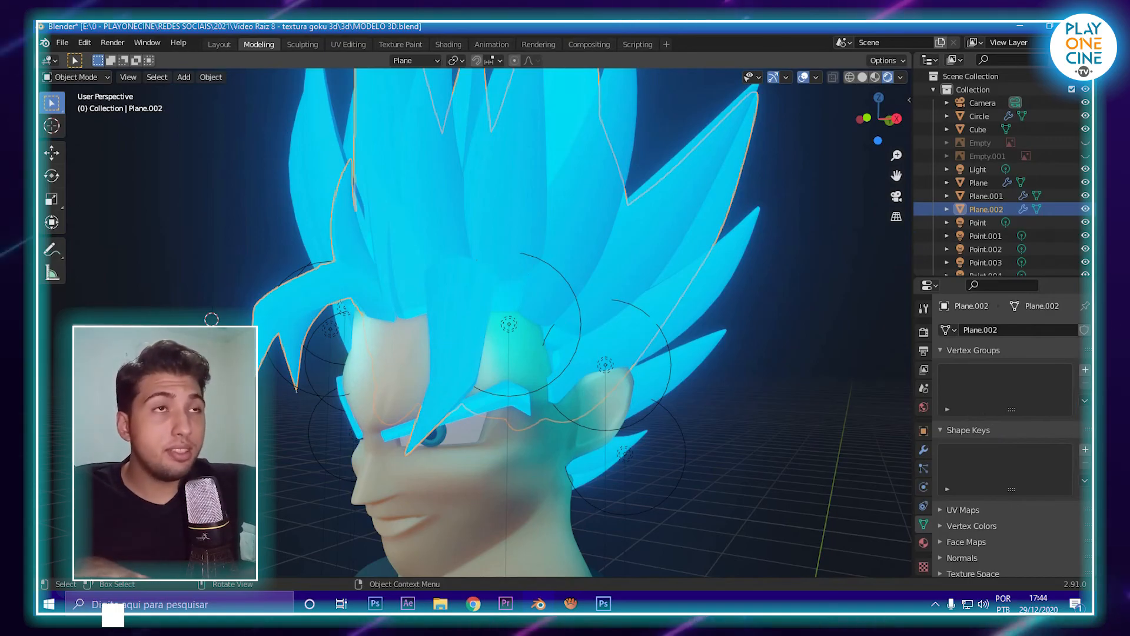
middle_drag(471, 317, 497, 315)
middle_drag(82, 248, 270, 252)
scroll(620, 314, up, 1)
middle_drag(621, 314, 679, 316)
middle_drag(142, 247, 195, 234)
- Add a new point light to the scene and move it along X towards the bust
key(shift+a)
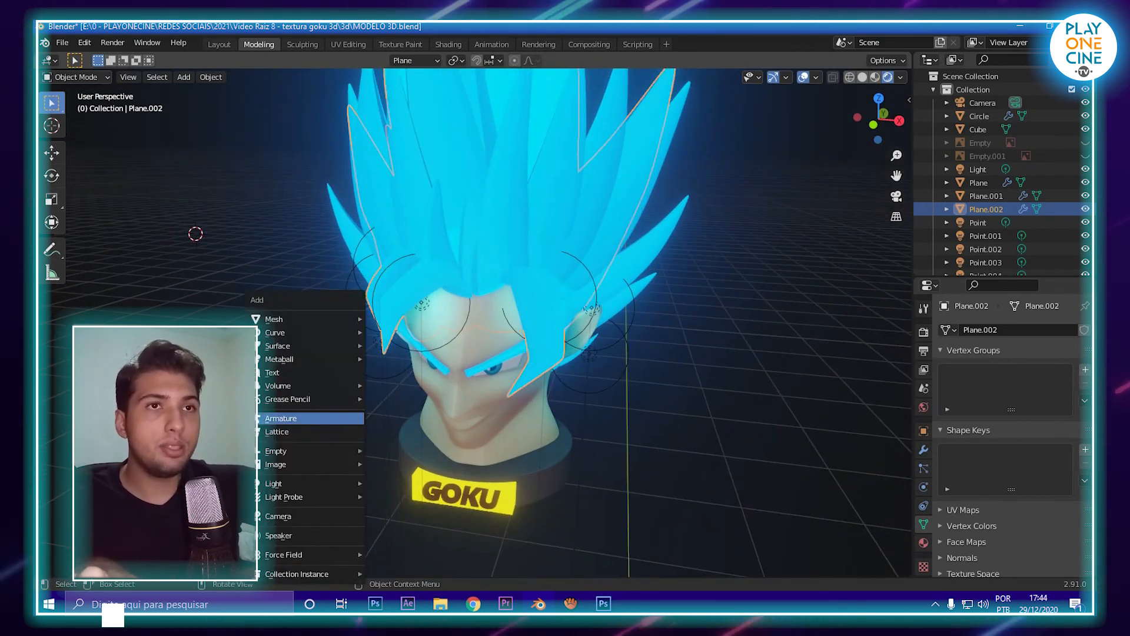
mouse_move(294, 484)
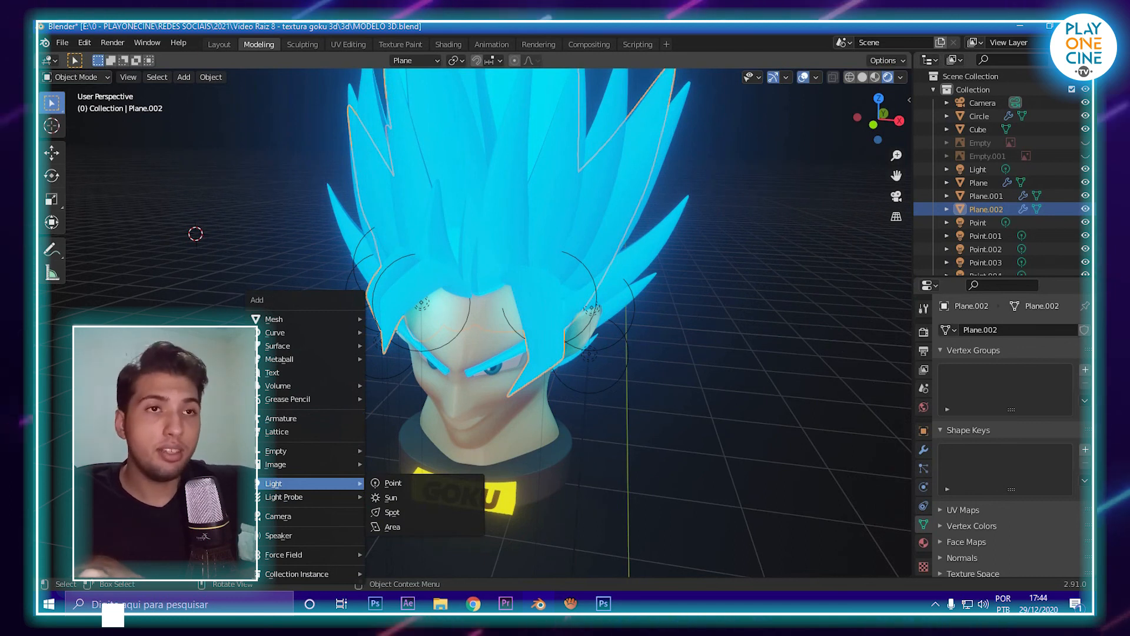
click(393, 482)
middle_drag(393, 483, 409, 505)
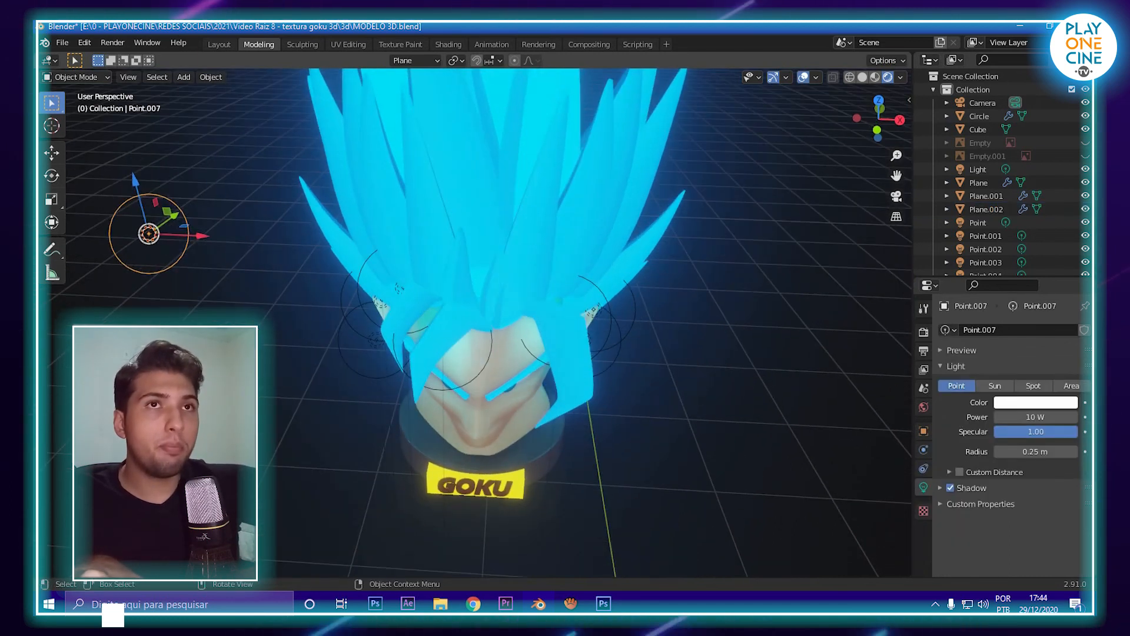
key(g)
key(x)
click(538, 510)
- Move the new point light horizontally along its axes towards the front of the head
middle_drag(538, 509, 613, 537)
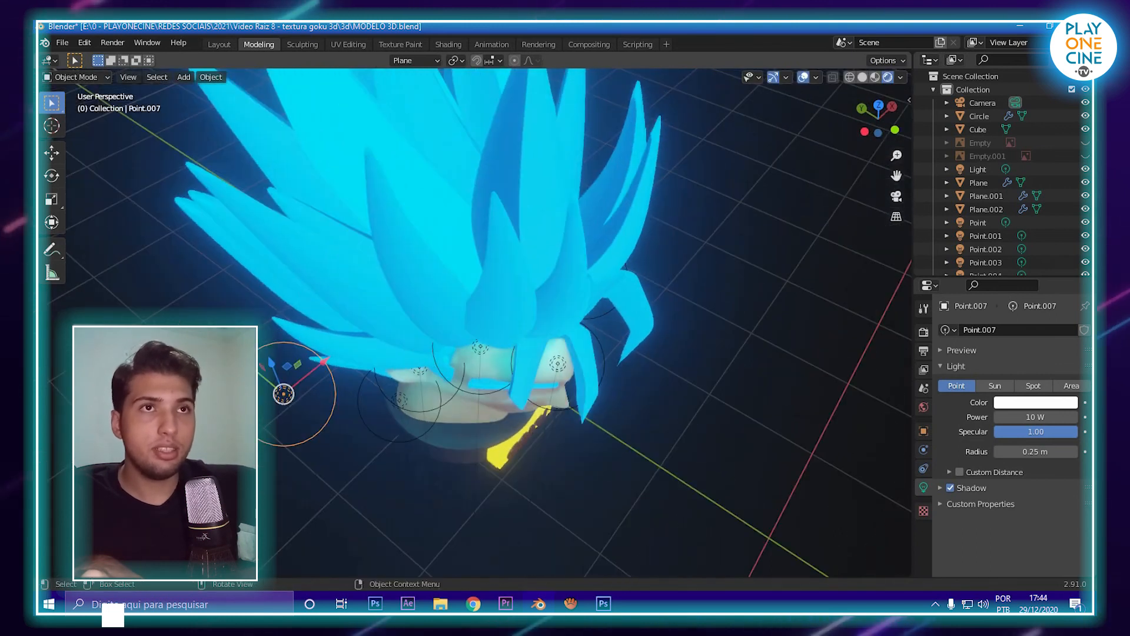
drag(245, 361, 334, 434)
drag(409, 437, 498, 347)
middle_drag(498, 347, 485, 334)
drag(424, 339, 482, 383)
- Lower the point light along Z and centre it in front of the neck, just above the GOKU plate
middle_drag(483, 384, 440, 320)
scroll(440, 320, up, 1)
drag(368, 121, 356, 422)
drag(411, 473, 579, 470)
middle_drag(580, 470, 645, 444)
drag(548, 391, 449, 386)
middle_drag(449, 386, 362, 380)
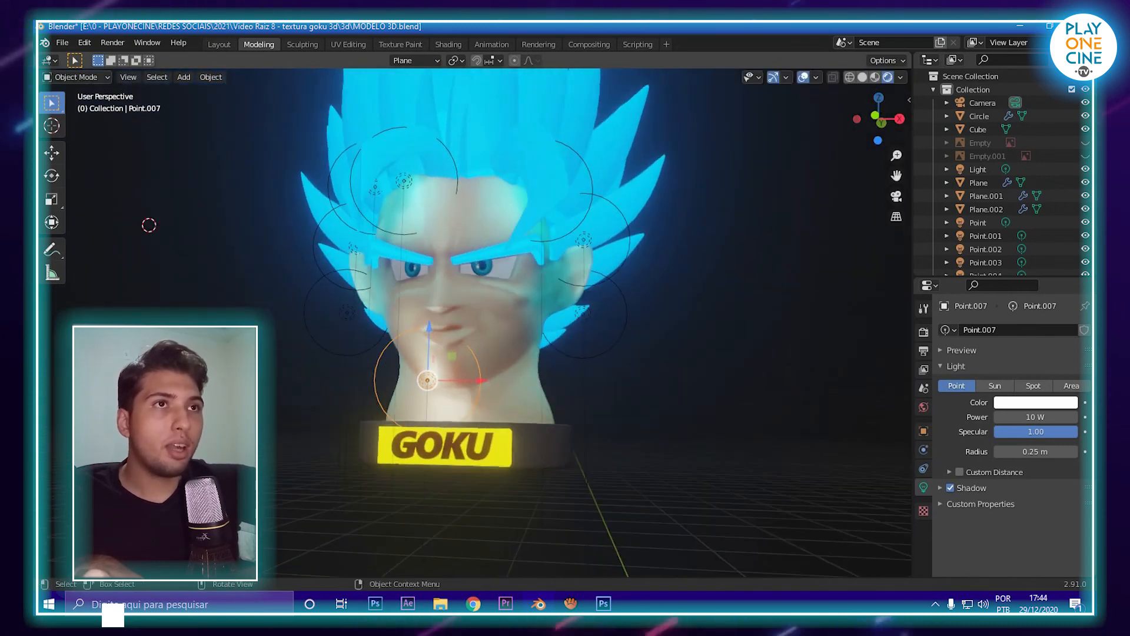
drag(481, 380, 501, 380)
drag(449, 328, 447, 358)
- Colour the point light yellow with hue 0.155, saturation 1 and value 1, and nudge its position above the plate
click(1036, 402)
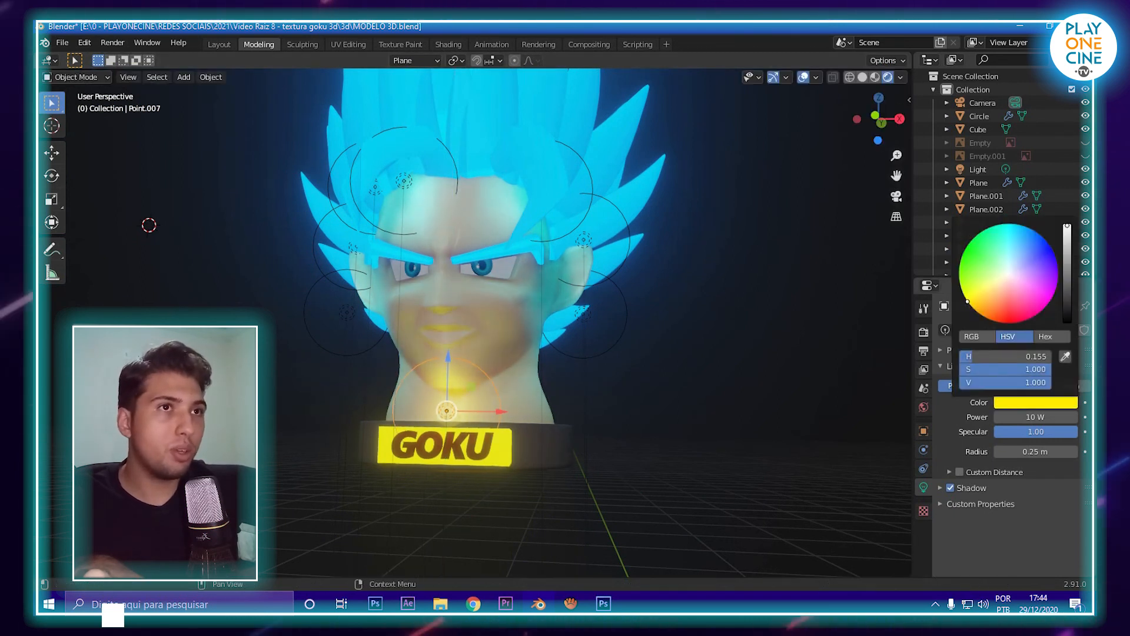
middle_drag(565, 376, 631, 390)
drag(462, 412, 470, 415)
middle_drag(476, 412, 406, 402)
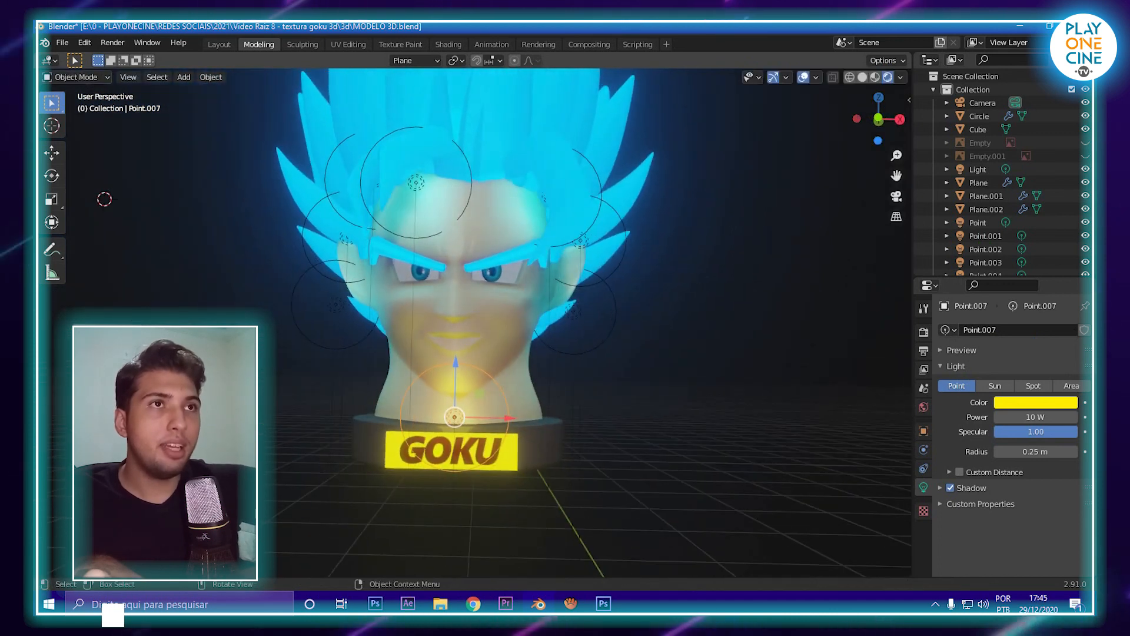
- Move the yellow light along X and down along Z to the side of the GOKU plate on the base
drag(508, 419, 413, 417)
drag(362, 361, 362, 400)
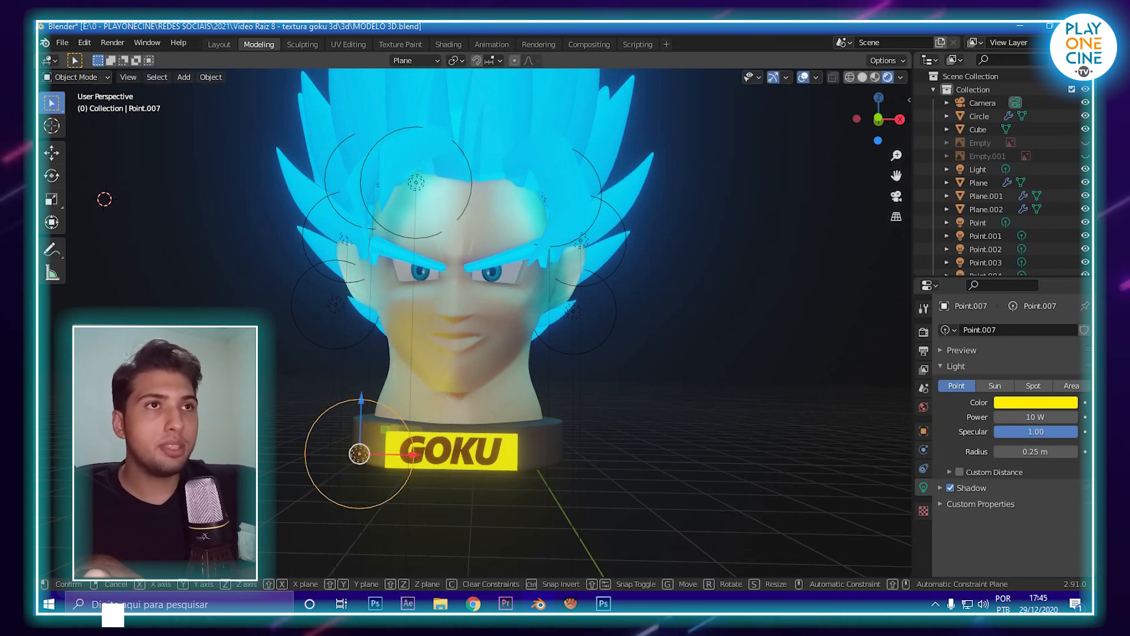
middle_drag(361, 399, 436, 401)
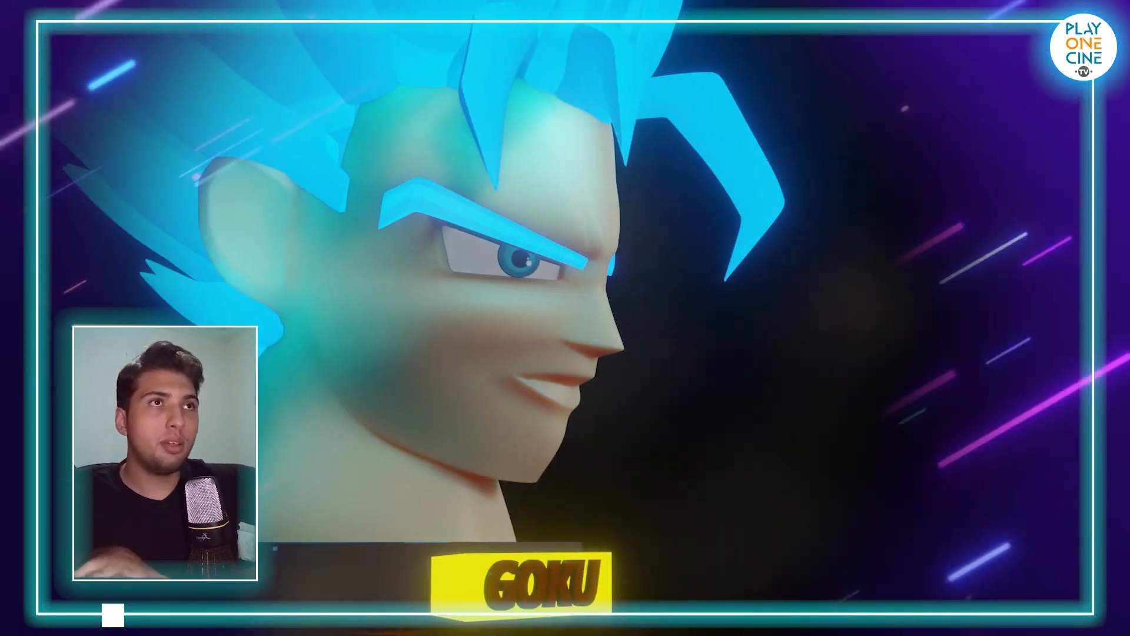